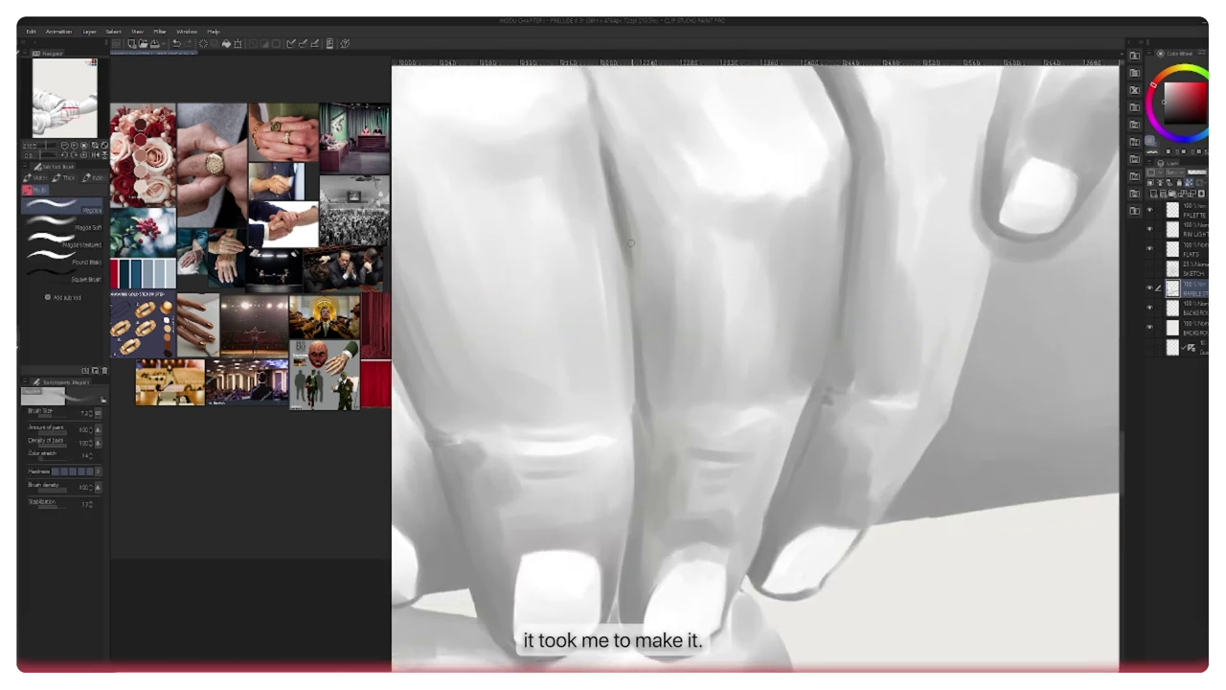
Step: Paint a darker grey contour and shadow around the fingertip and nail of the upper hand's second-to-last finger in the row
scroll(631, 261, "down", 5)
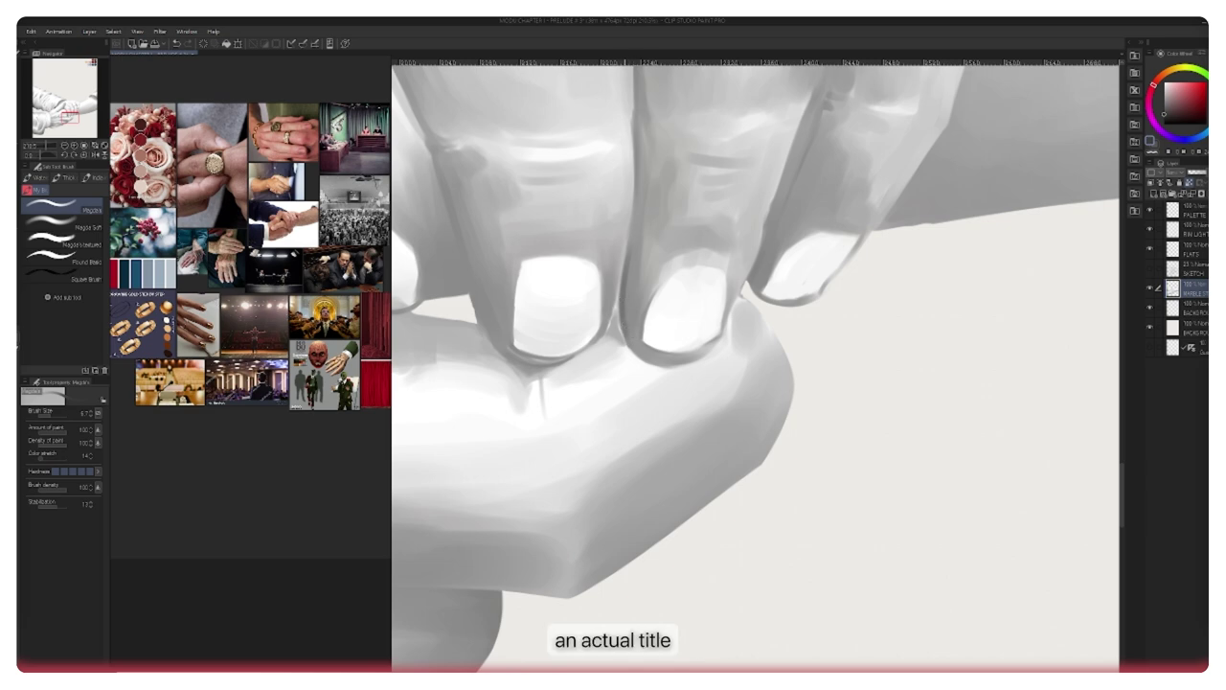
left_click_drag(630, 315, 638, 269)
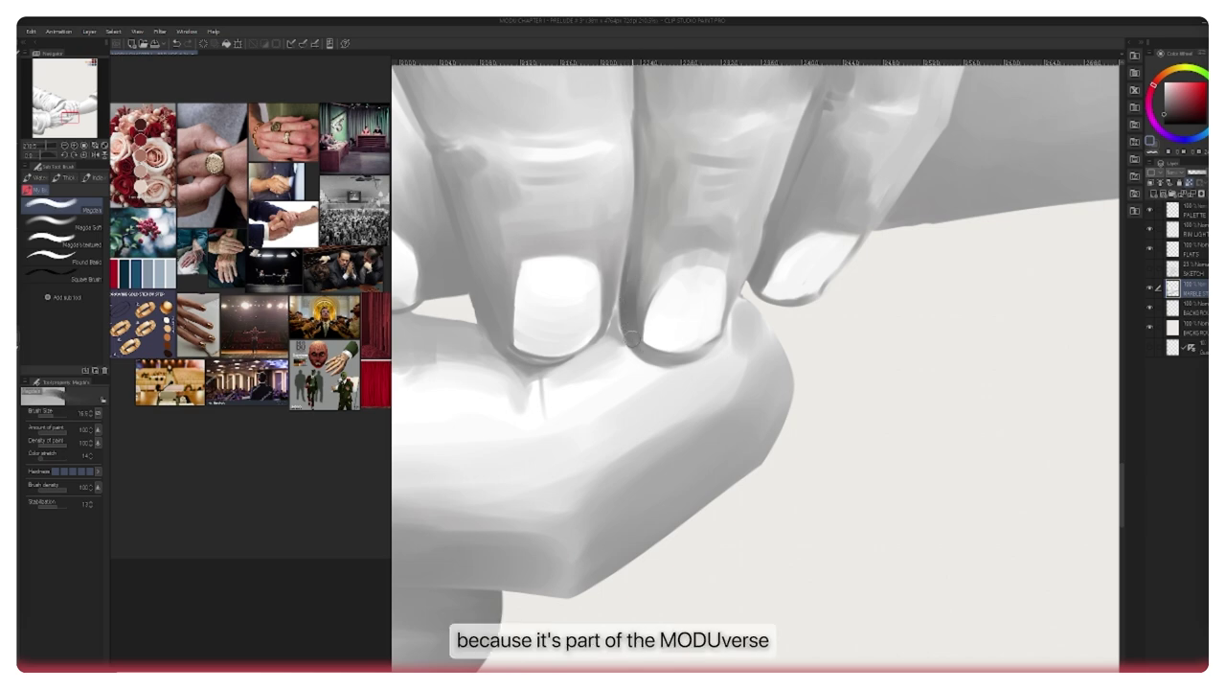
scroll(639, 337, "up", 2)
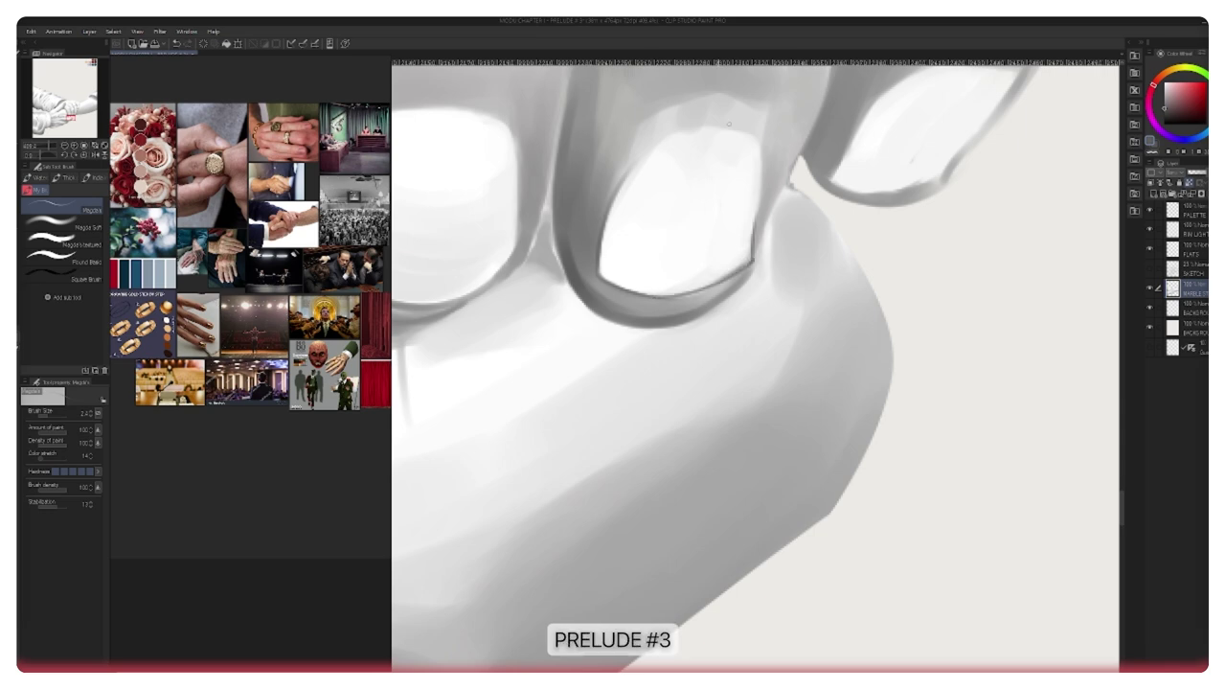
scroll(729, 124, "down", 4)
scroll(618, 267, "up", 3)
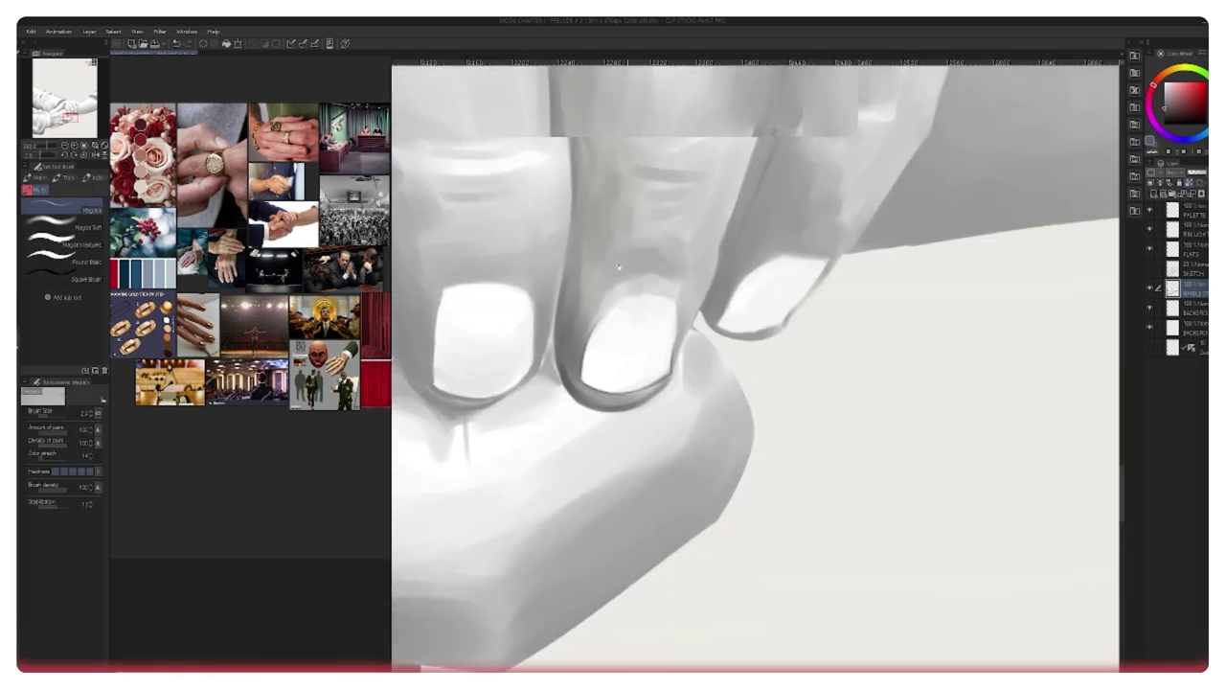
Step: Show the sketch layer over the grey hand painting for comparison and hide it again
scroll(618, 267, "down", 6)
left_click(1150, 269)
left_click(1150, 269)
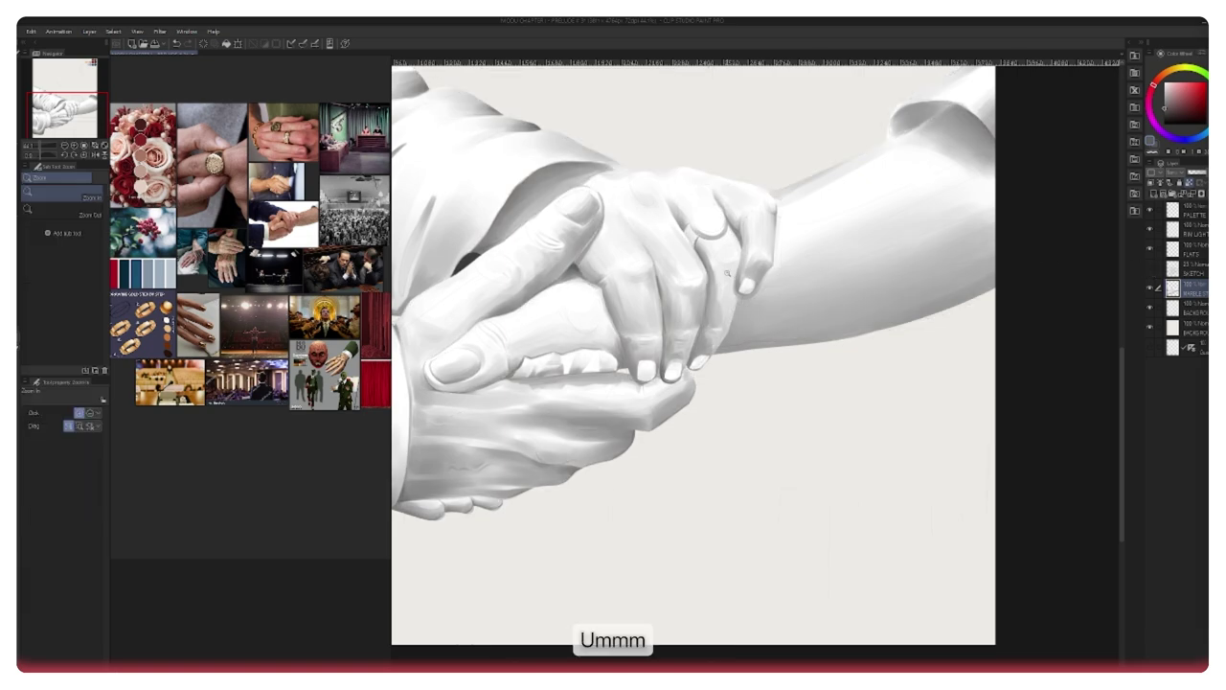
Step: Refine the upper hand's longest fingertip with a dark line under the nail and soft grey shading on the nail's lower edge
scroll(727, 273, "up", 4)
mouse_move(722, 282)
left_mouse_down()
mouse_move(781, 281)
mouse_move(789, 243)
left_mouse_up()
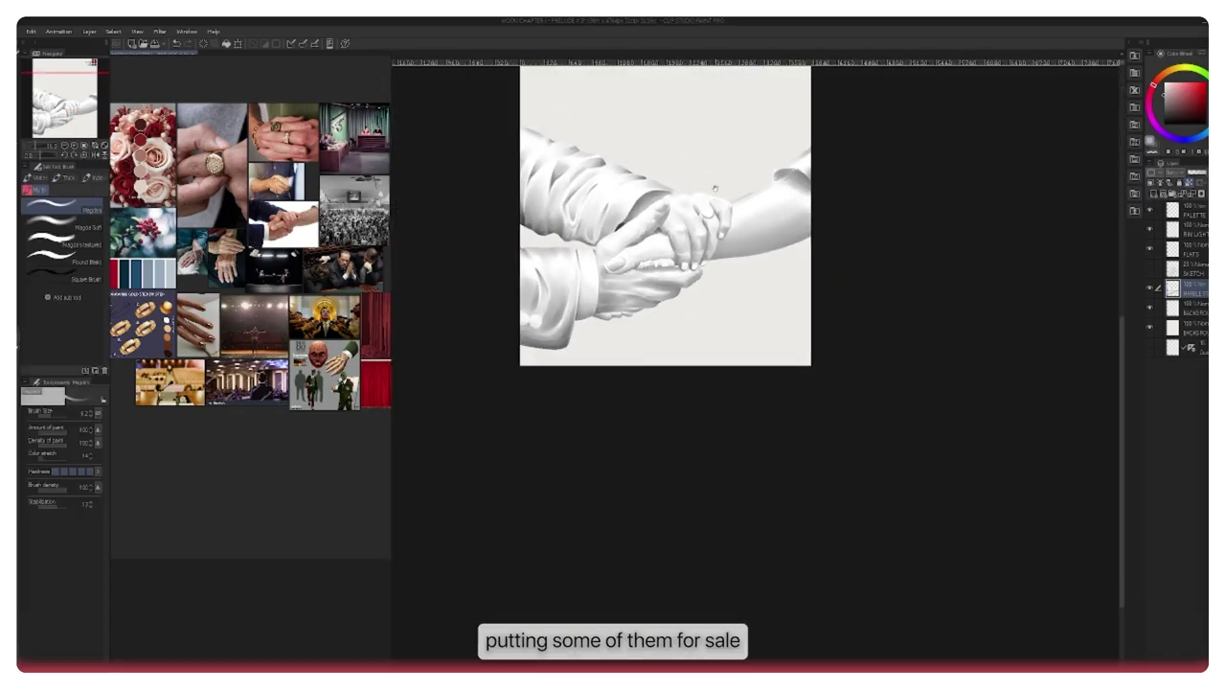
mouse_move(714, 187)
left_mouse_down()
mouse_move(796, 208)
mouse_move(877, 196)
left_mouse_up()
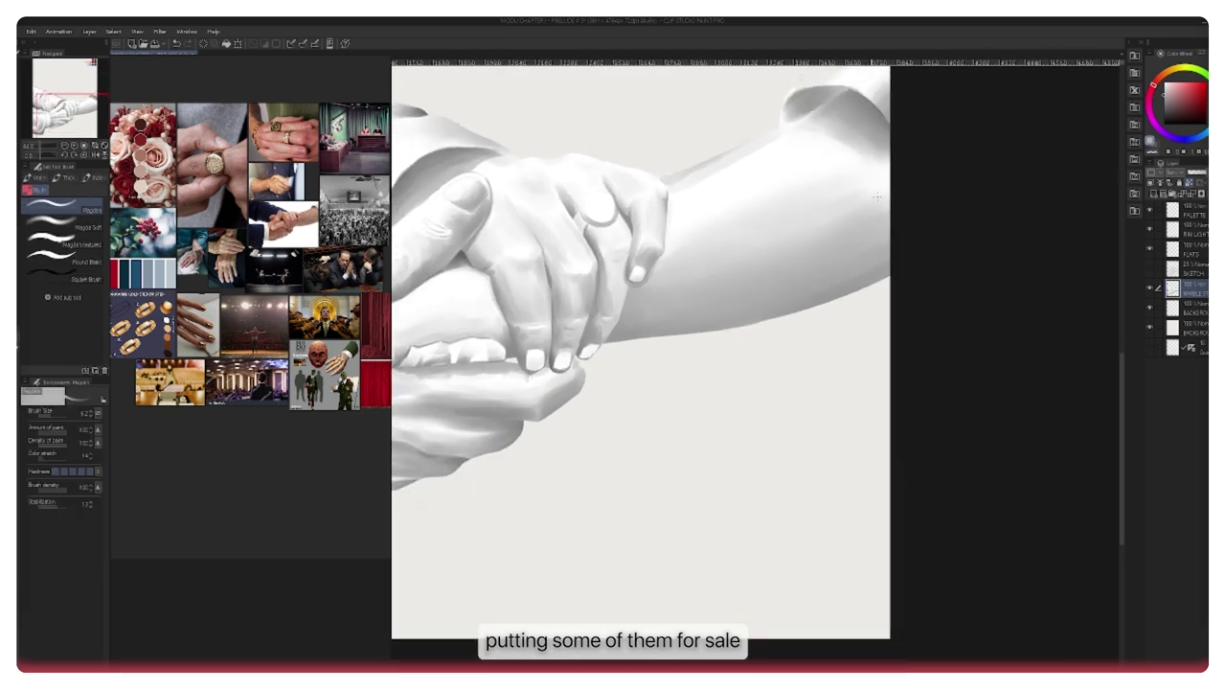
scroll(553, 362, "up", 5)
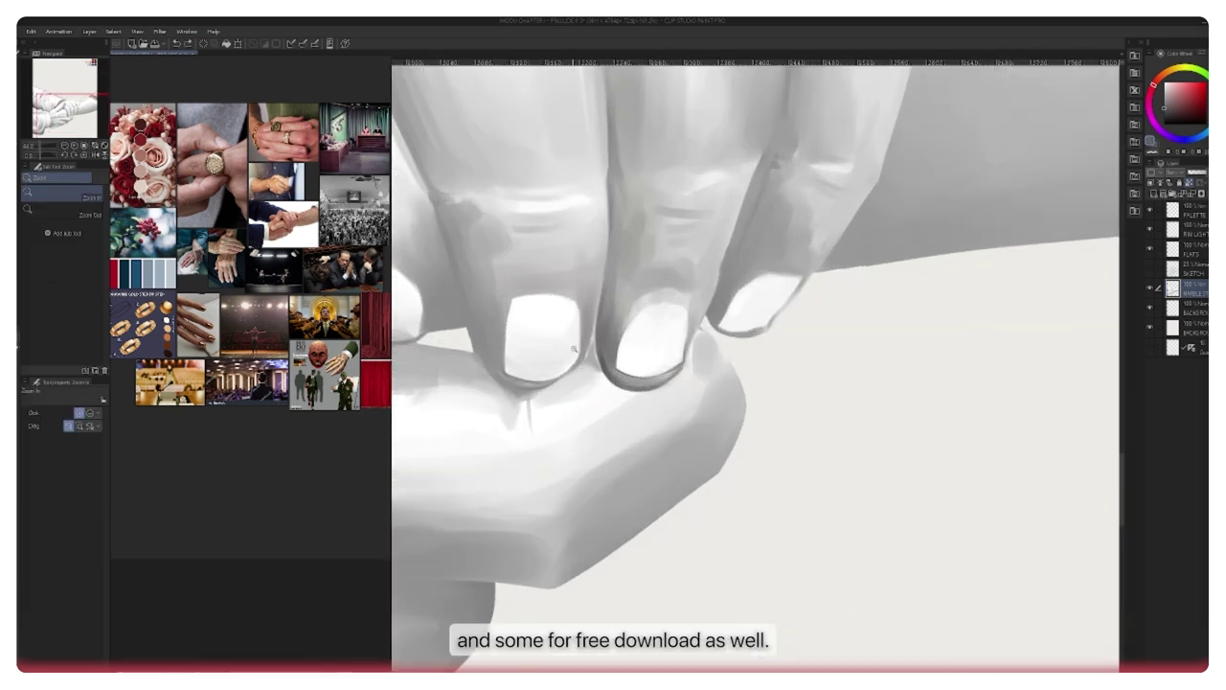
scroll(607, 358, "up", 3)
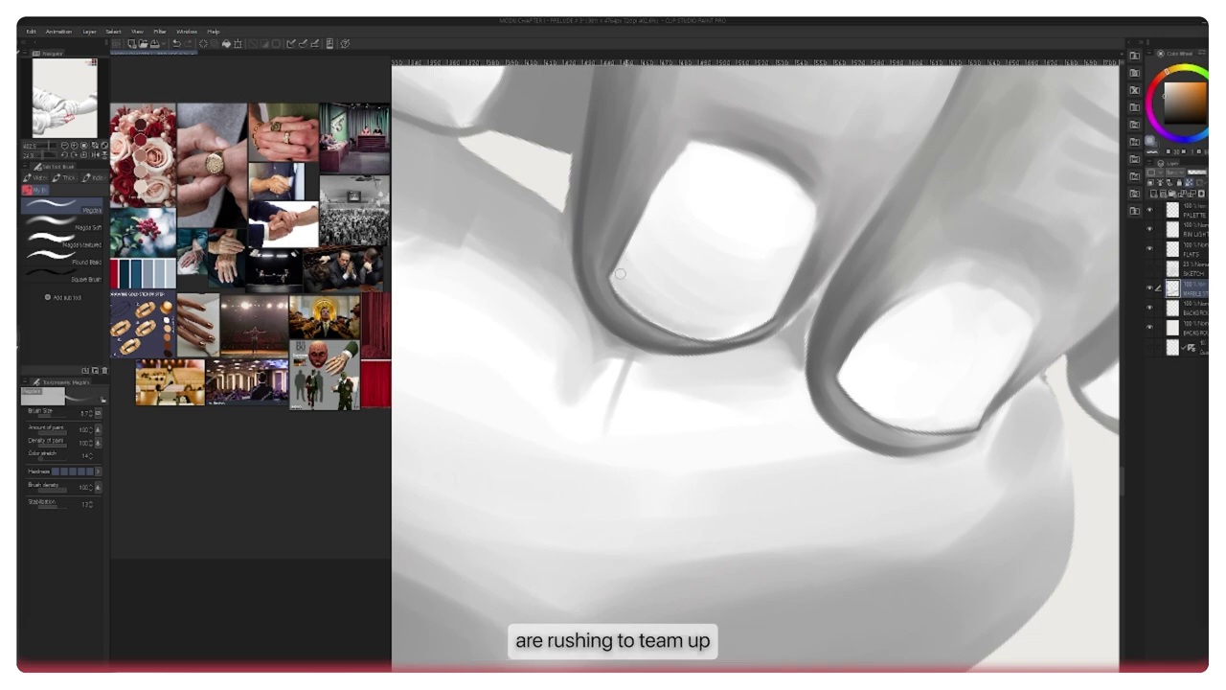
left_click_drag(687, 330, 753, 324)
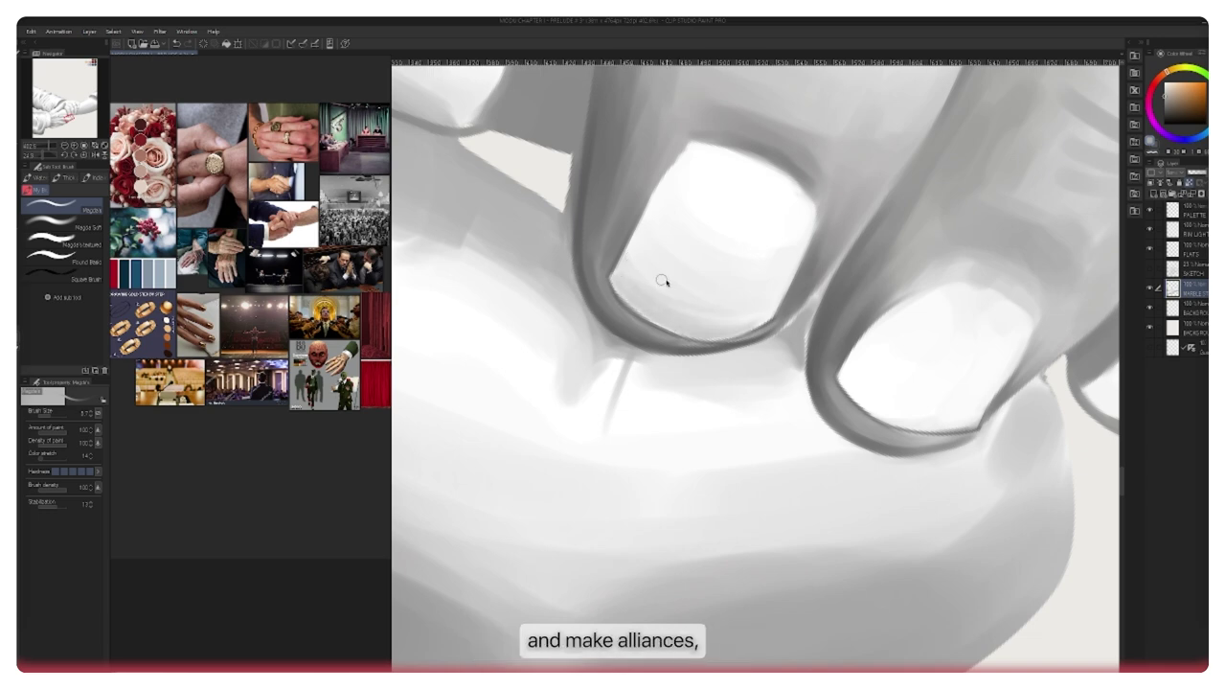
left_click_drag(662, 281, 675, 281)
mouse_move(704, 306)
left_mouse_down()
mouse_move(629, 271)
mouse_move(654, 240)
mouse_move(731, 304)
left_mouse_up()
mouse_move(629, 281)
left_mouse_down()
mouse_move(618, 281)
mouse_move(657, 471)
left_mouse_up()
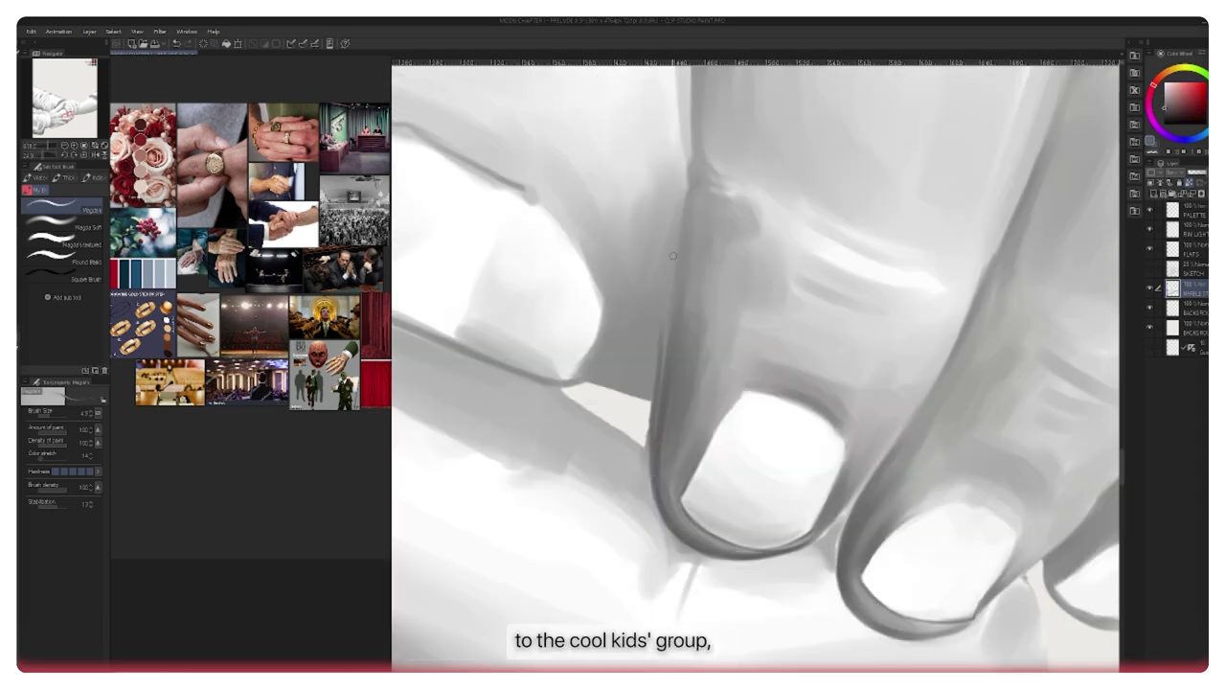
Step: Darken the outer edge of the same finger from nail to knuckle and deepen the shadows between the neighbouring fingers
left_click_drag(653, 439, 680, 213)
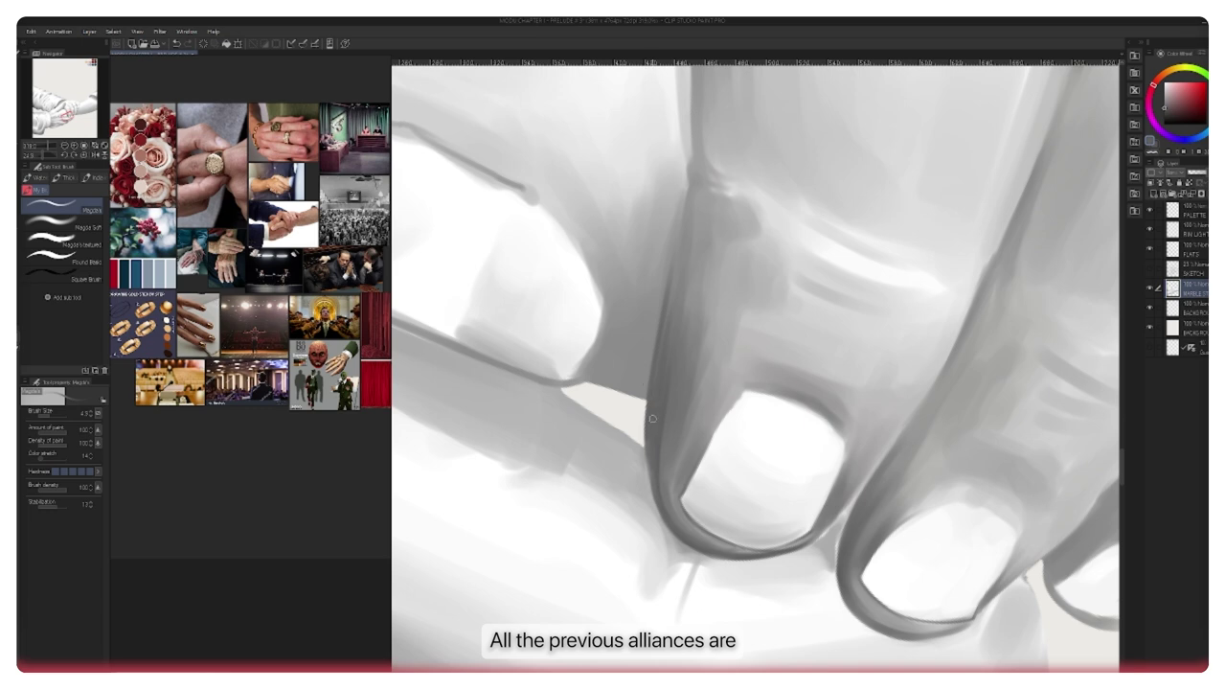
left_click_drag(705, 173, 649, 159)
mouse_move(705, 205)
left_mouse_down()
mouse_move(779, 219)
mouse_move(847, 155)
left_mouse_up()
left_click_drag(867, 134, 717, 309)
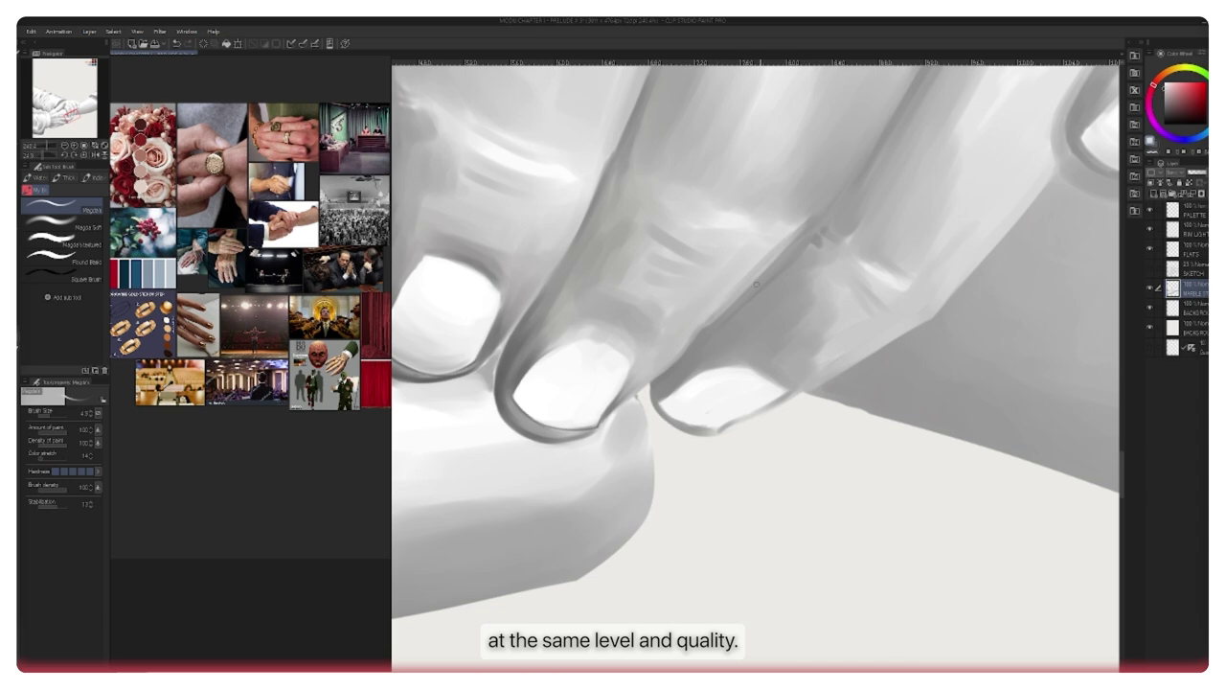
Step: Sample a grey and darken the rim under the adjacent small fingernail and along that fingertip's inner edge
scroll(731, 286, "up", 3)
left_click(692, 305, "alt")
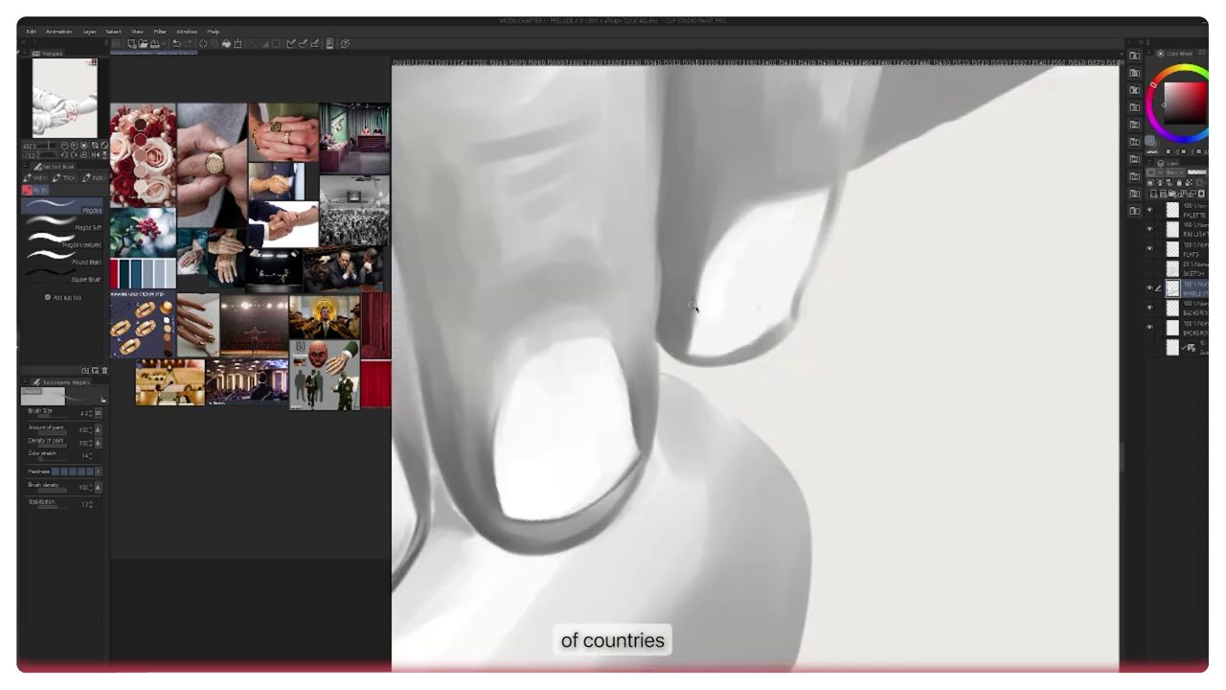
mouse_move(691, 336)
left_mouse_down()
mouse_move(734, 349)
mouse_move(767, 338)
left_mouse_up()
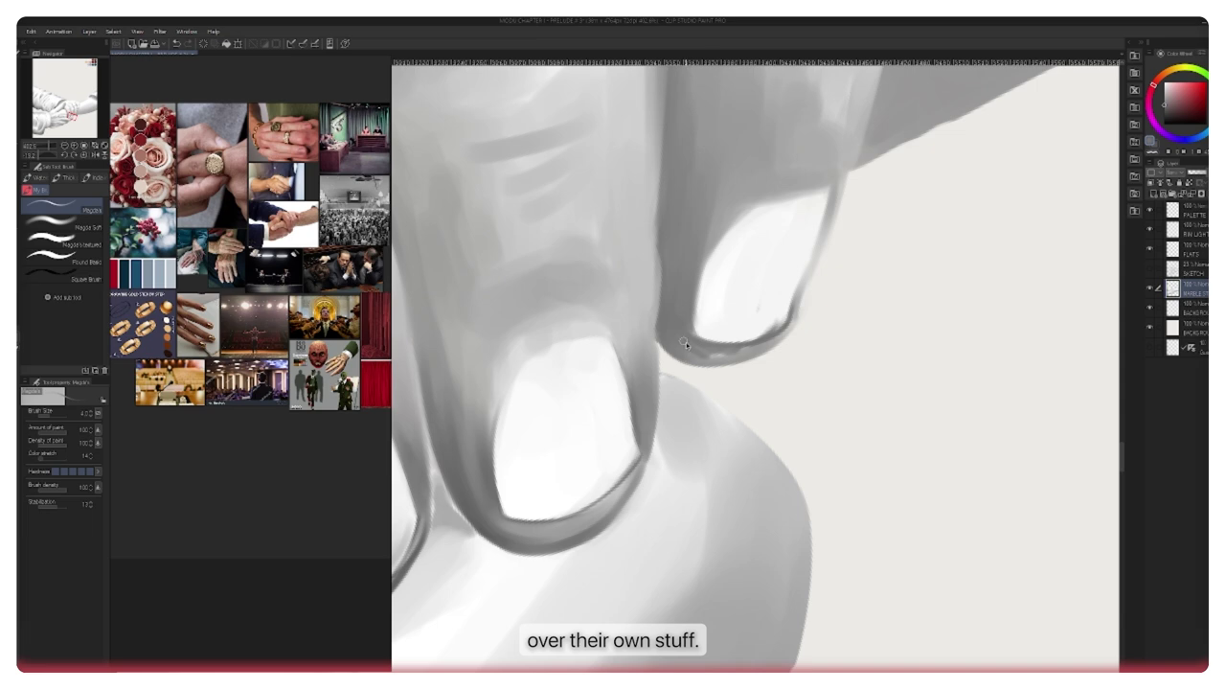
left_click_drag(684, 343, 742, 350)
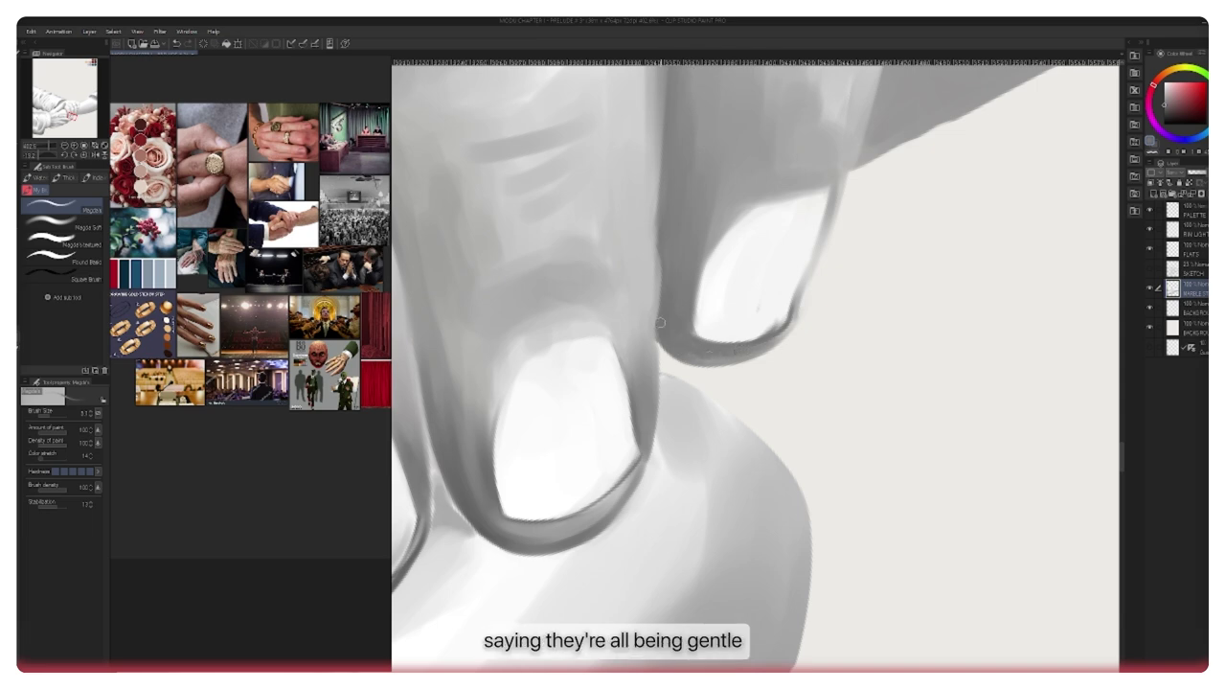
mouse_move(661, 192)
left_mouse_down()
mouse_move(489, 195)
mouse_move(737, 281)
mouse_move(710, 298)
left_mouse_up()
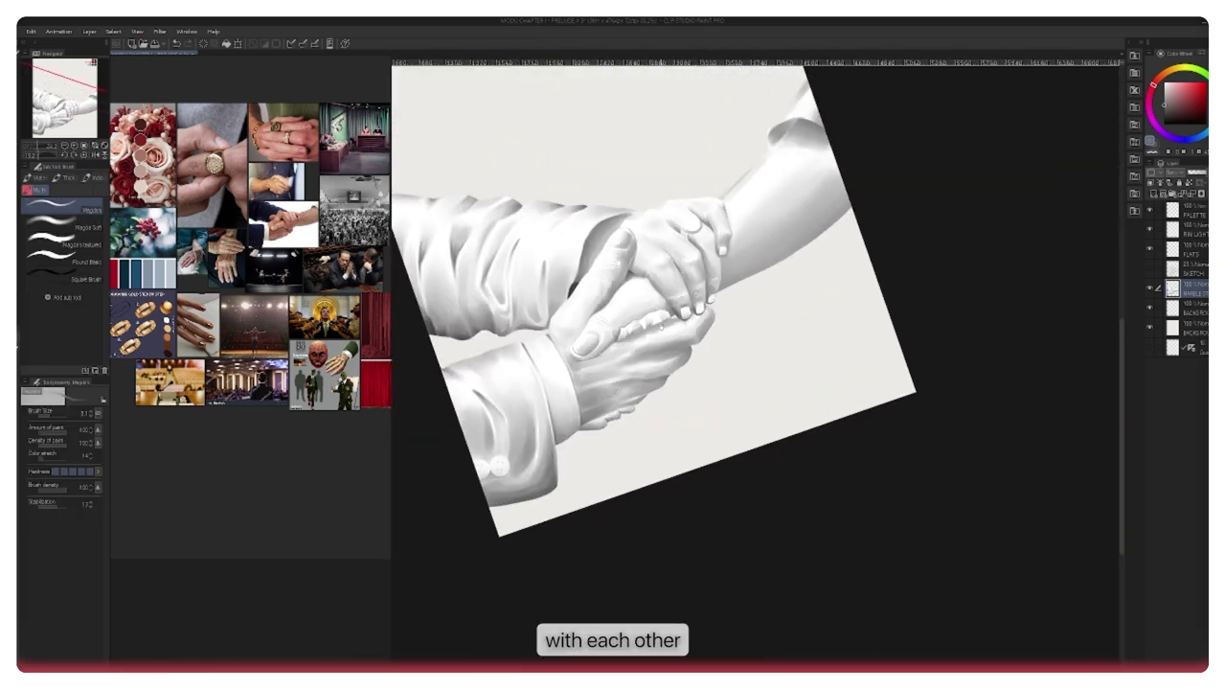
Step: Deepen the grey shading along the outer edge and knuckles of the lower supporting hand
left_click(84, 155)
left_click_drag(649, 420, 658, 400)
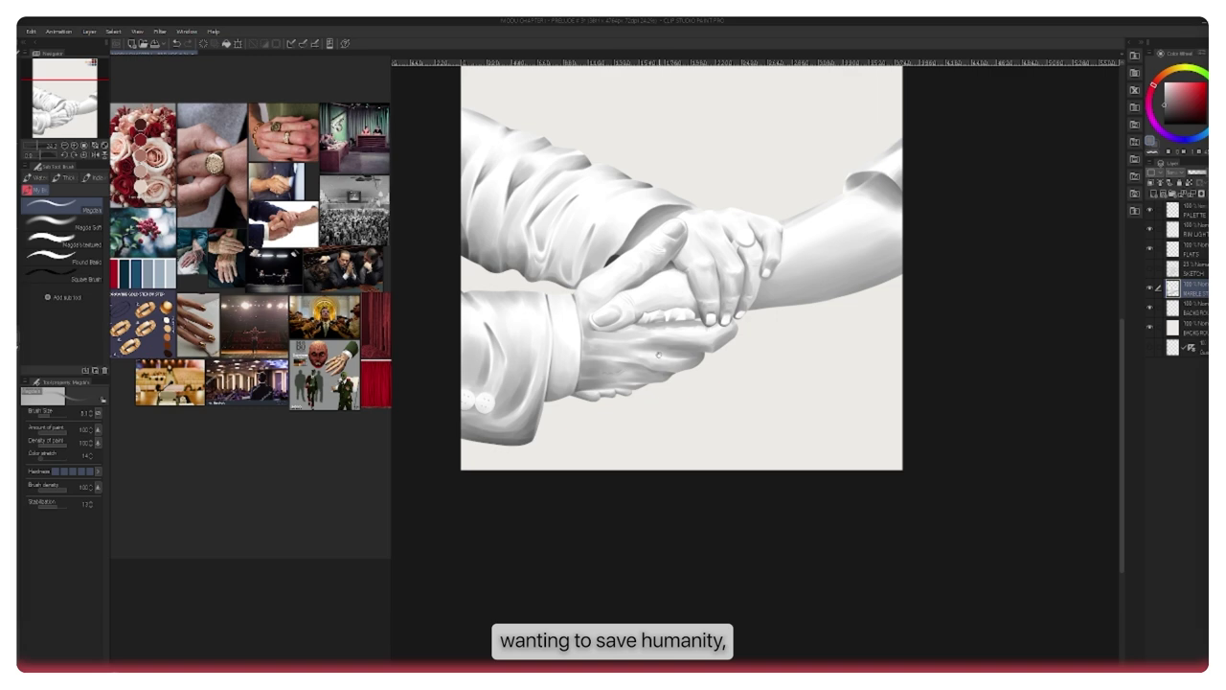
left_click_drag(658, 355, 733, 342)
left_click_drag(853, 299, 731, 192)
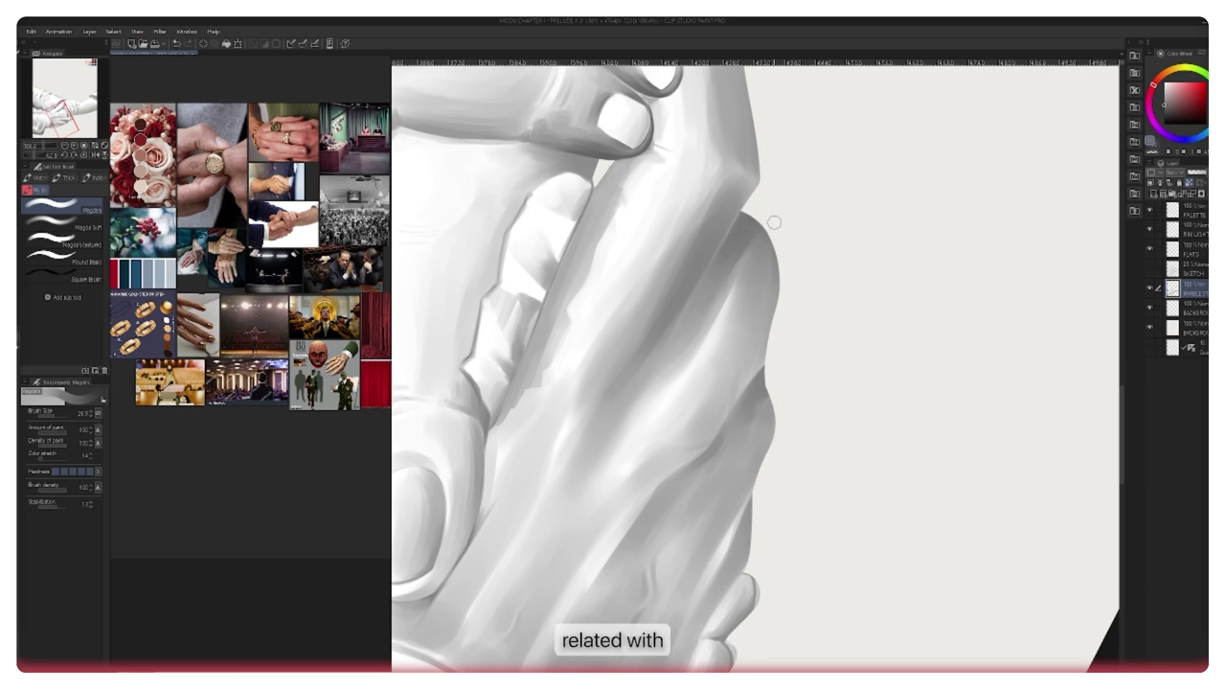
key("ctrl+space")
mouse_move(753, 210)
left_mouse_down()
mouse_move(710, 213)
mouse_move(802, 235)
left_mouse_up()
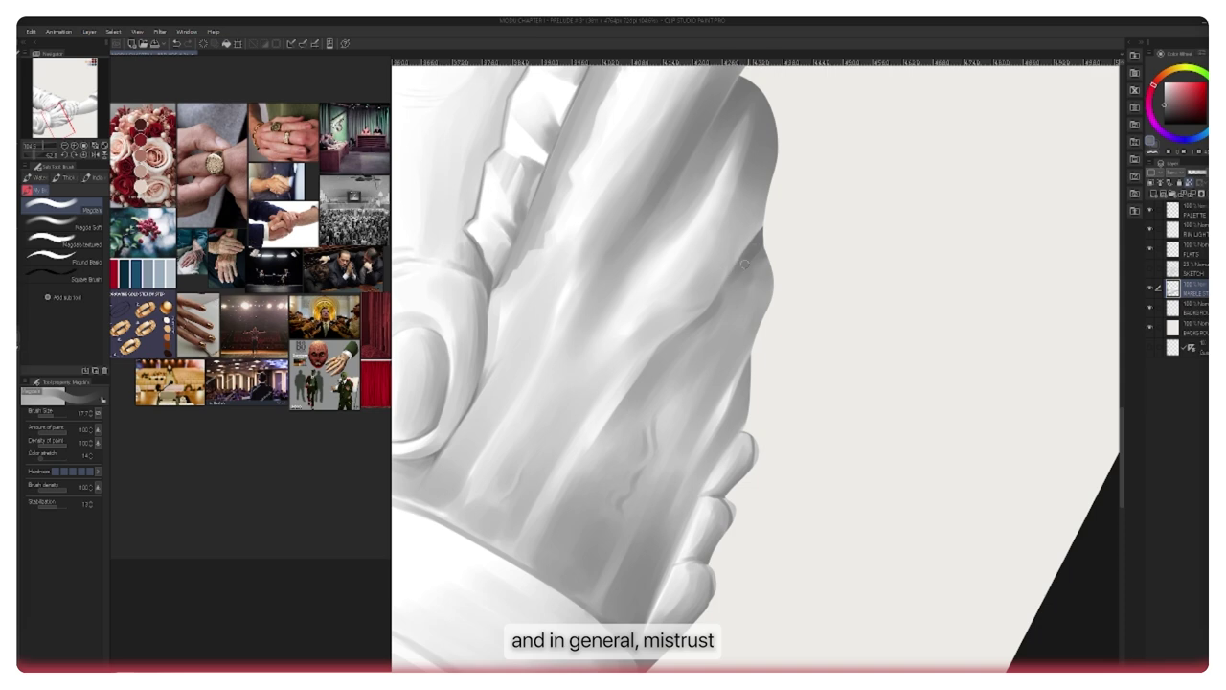
key("bracketleft")
key("ctrl+space")
mouse_move(724, 199)
left_mouse_down()
mouse_move(682, 199)
mouse_move(772, 217)
mouse_move(707, 256)
mouse_move(703, 335)
left_mouse_up()
Step: Adjust the brush size and define the dark fold on the upper sleeve near the thumb
key("bracketright")
key("bracketright")
key("bracketright")
key("bracketleft")
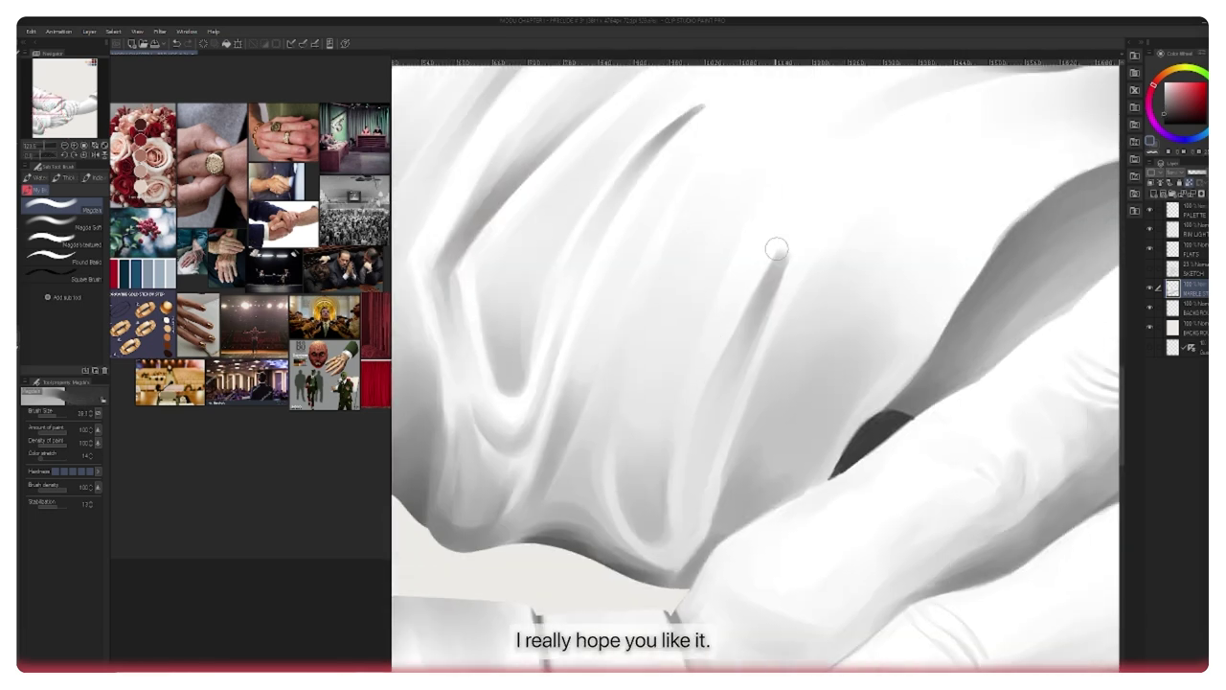
key("bracketleft")
key("bracketleft")
key("bracketleft")
left_click_drag(782, 254, 751, 358)
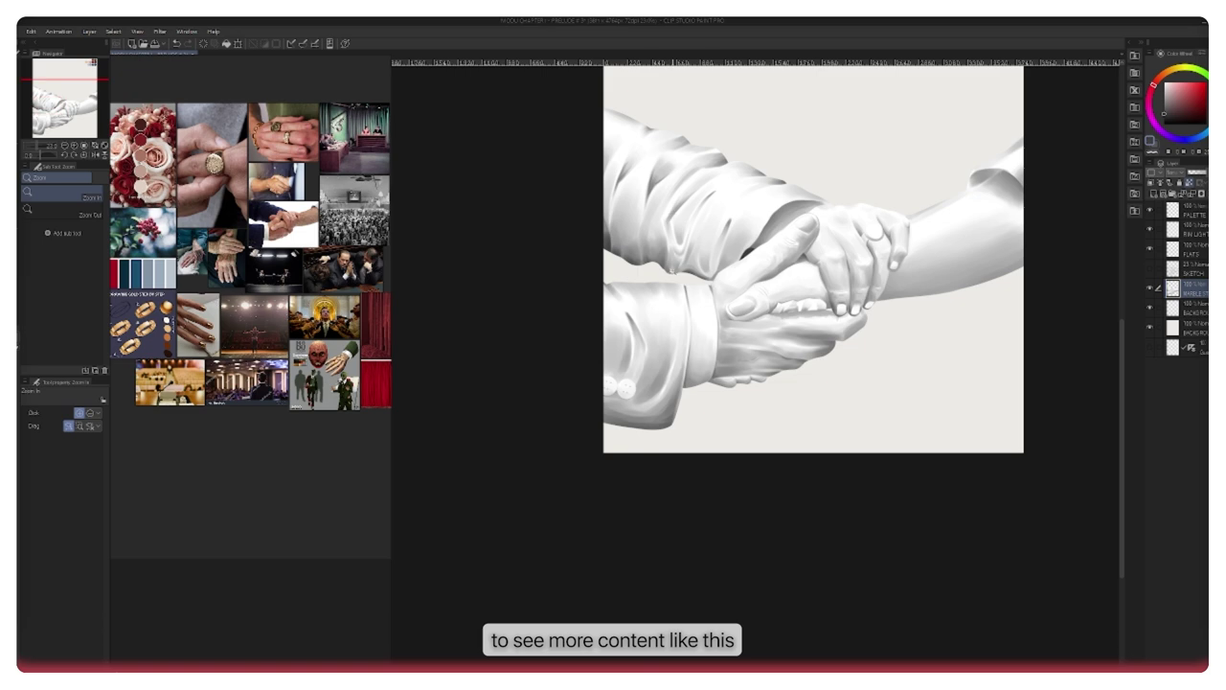
Step: Blend the forearm's light and grey areas with broad strokes, undoing an unwanted stroke and repainting it
left_click(733, 356)
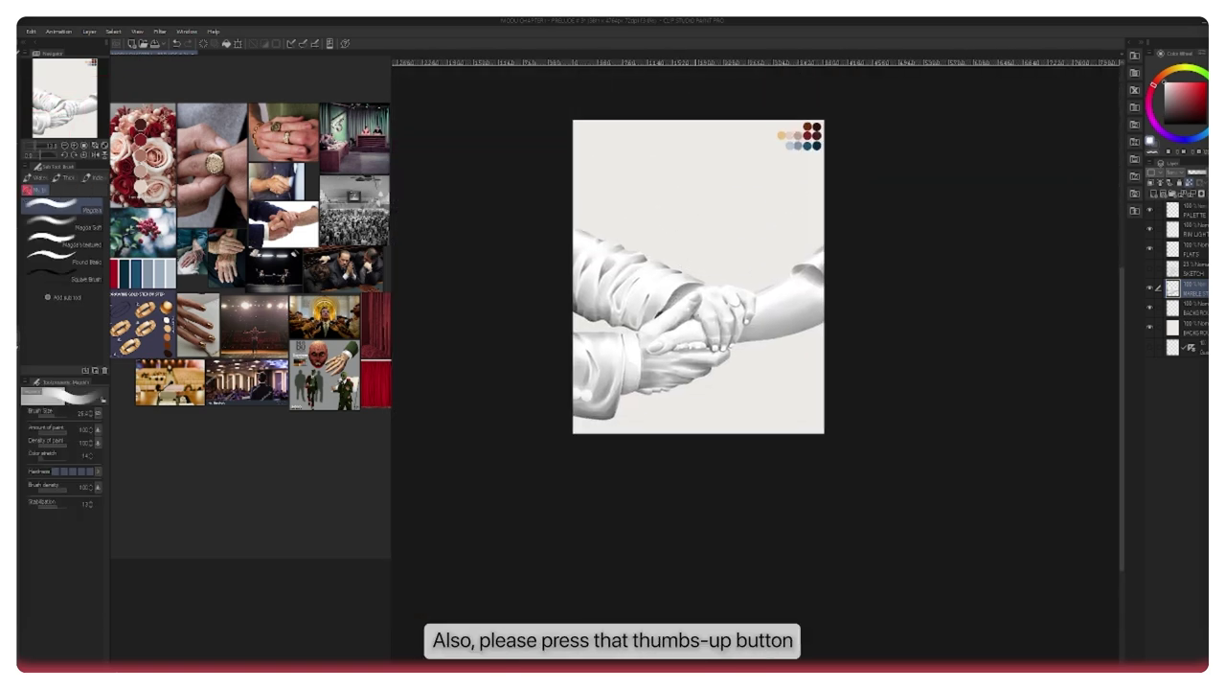
left_click_drag(658, 311, 756, 310)
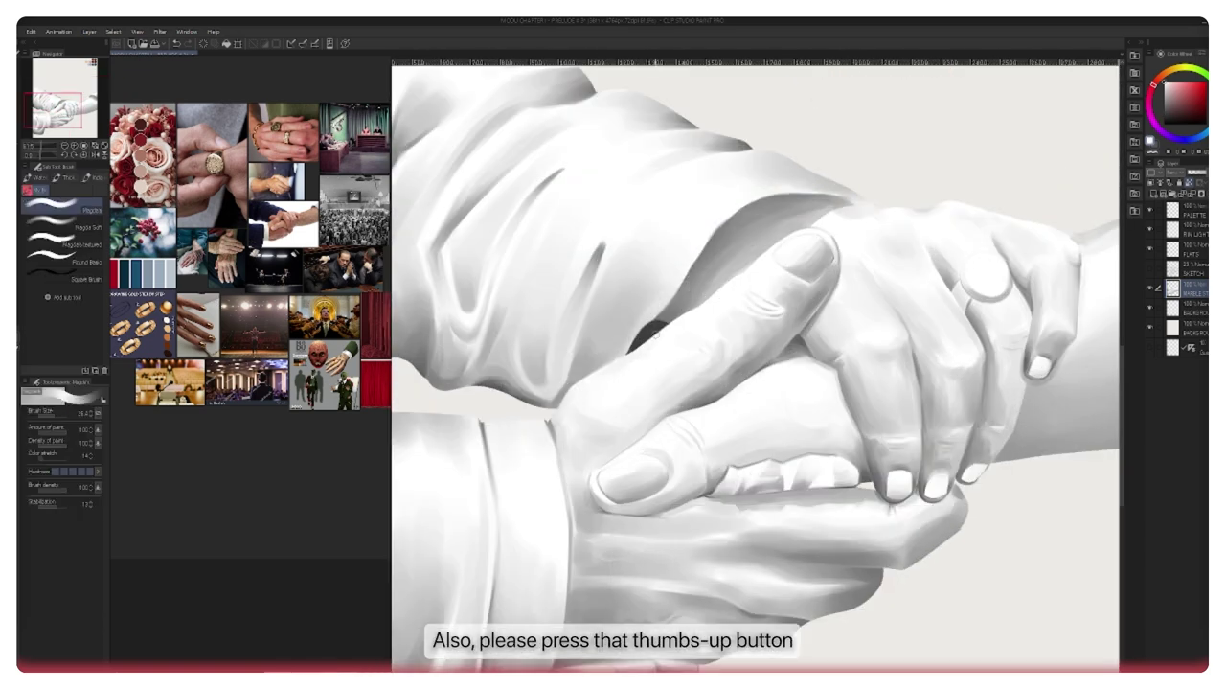
left_click_drag(823, 465, 768, 341)
left_click_drag(870, 359, 792, 340)
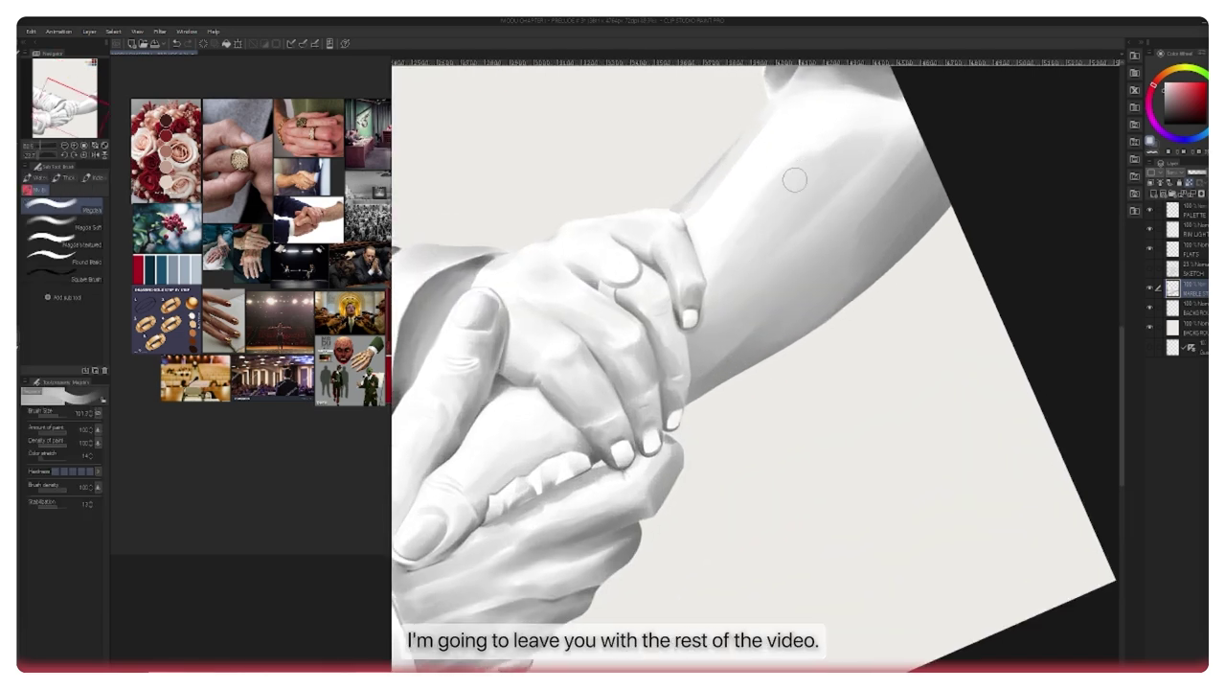
mouse_move(856, 127)
left_mouse_down()
mouse_move(789, 175)
mouse_move(778, 145)
mouse_move(835, 162)
mouse_move(712, 306)
left_mouse_up()
key("ctrl+z")
left_click_drag(843, 186, 848, 184)
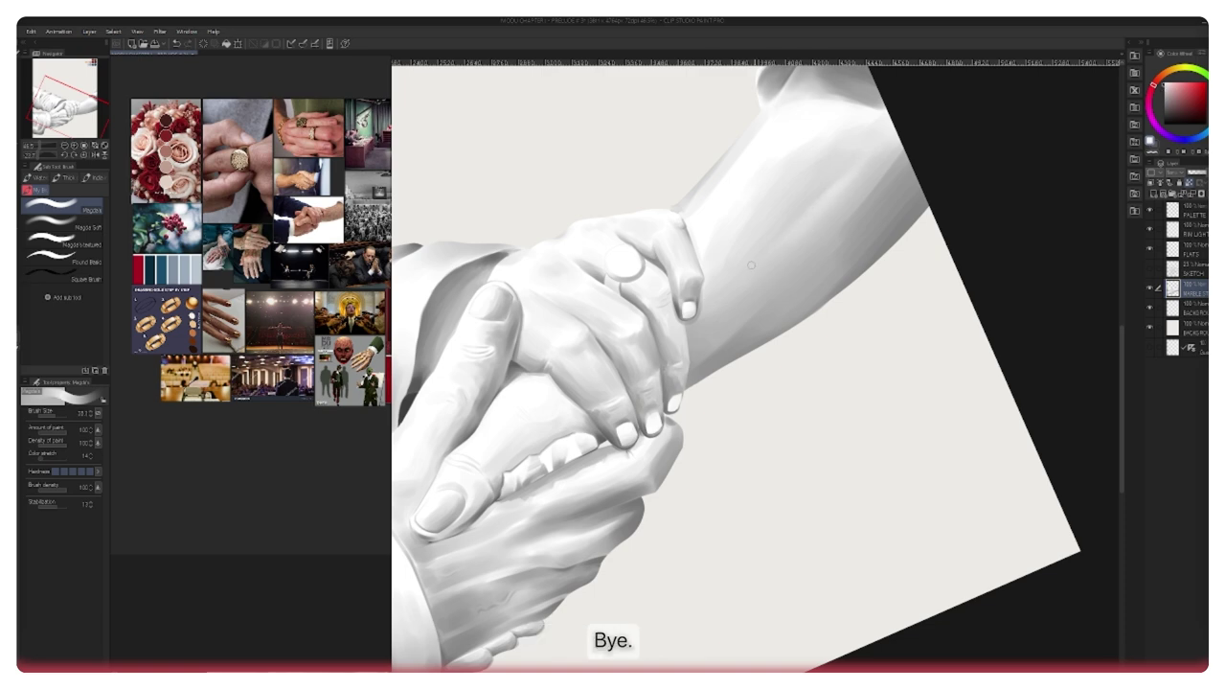
Step: Shade the fleshy area between the lower thumb and the tucked fingers with soft grey strokes
scroll(751, 265, "down", 3)
scroll(721, 202, "up", 3)
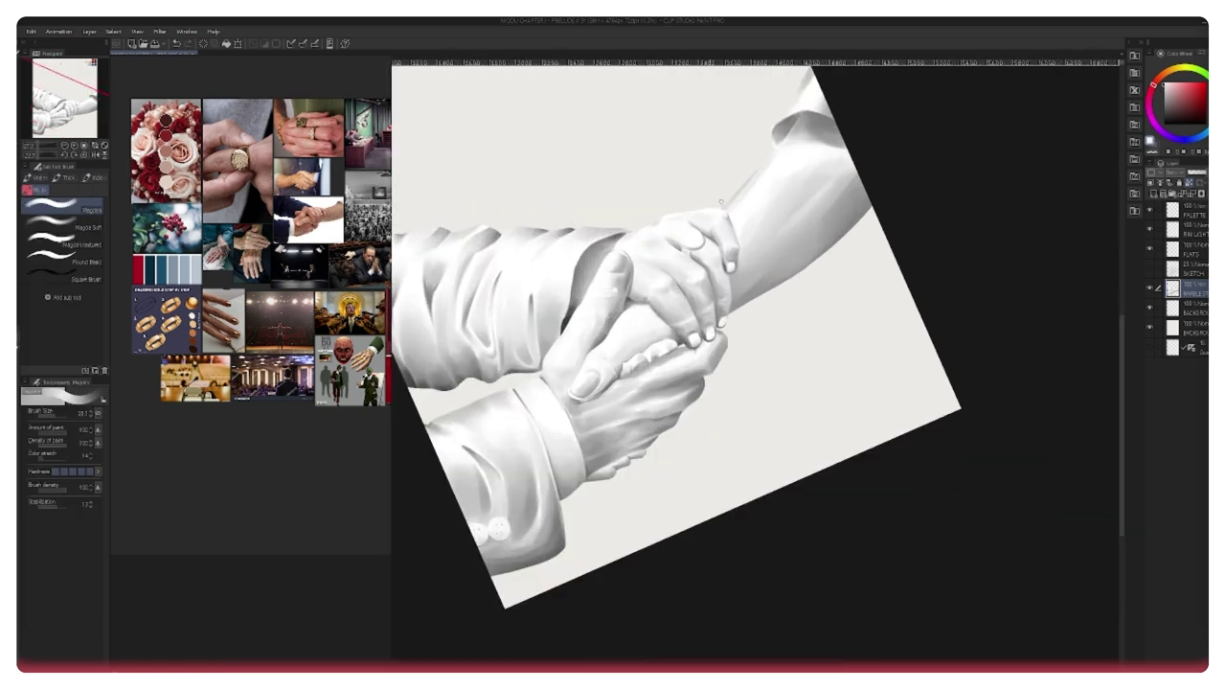
scroll(721, 202, "down", 2)
scroll(721, 325, "up", 5)
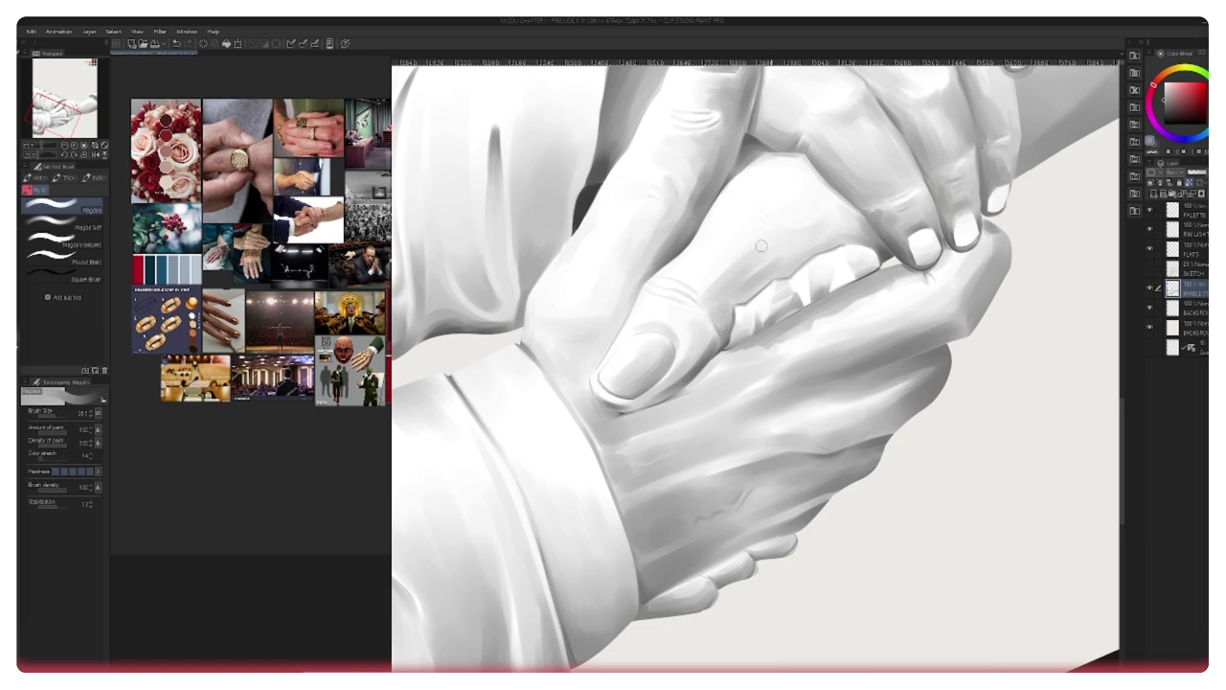
left_click_drag(718, 284, 754, 245)
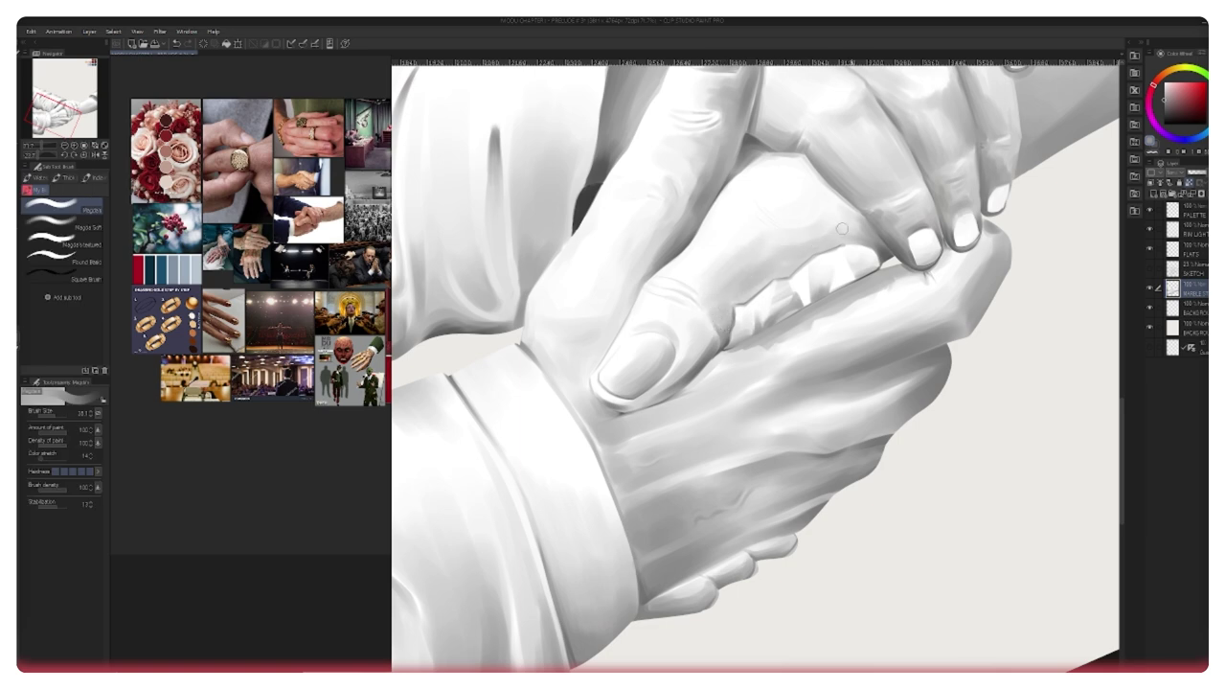
left_click_drag(860, 242, 859, 225)
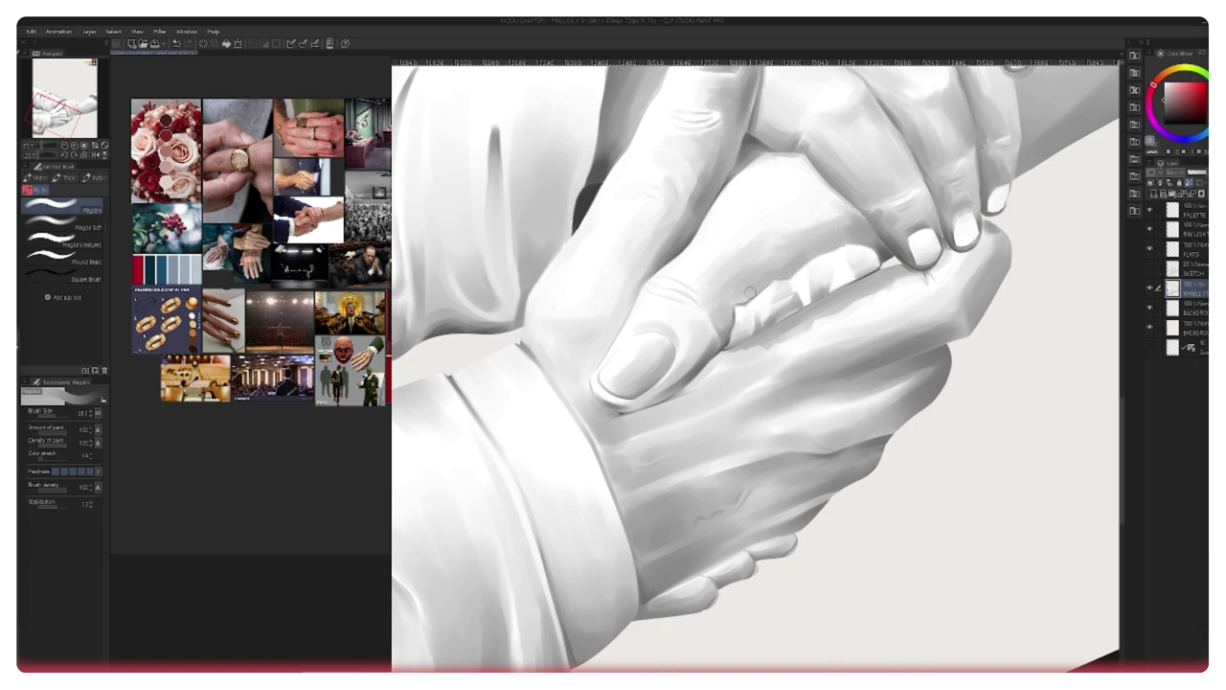
scroll(800, 222, "up", 5)
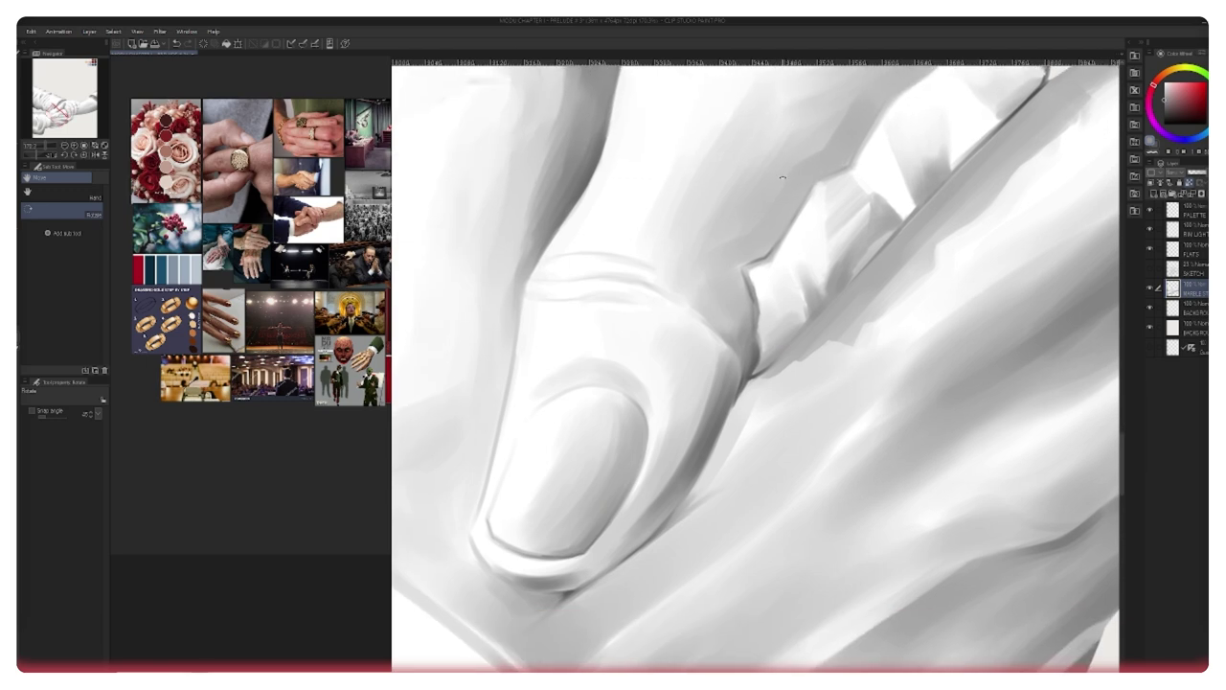
left_click_drag(786, 174, 772, 248)
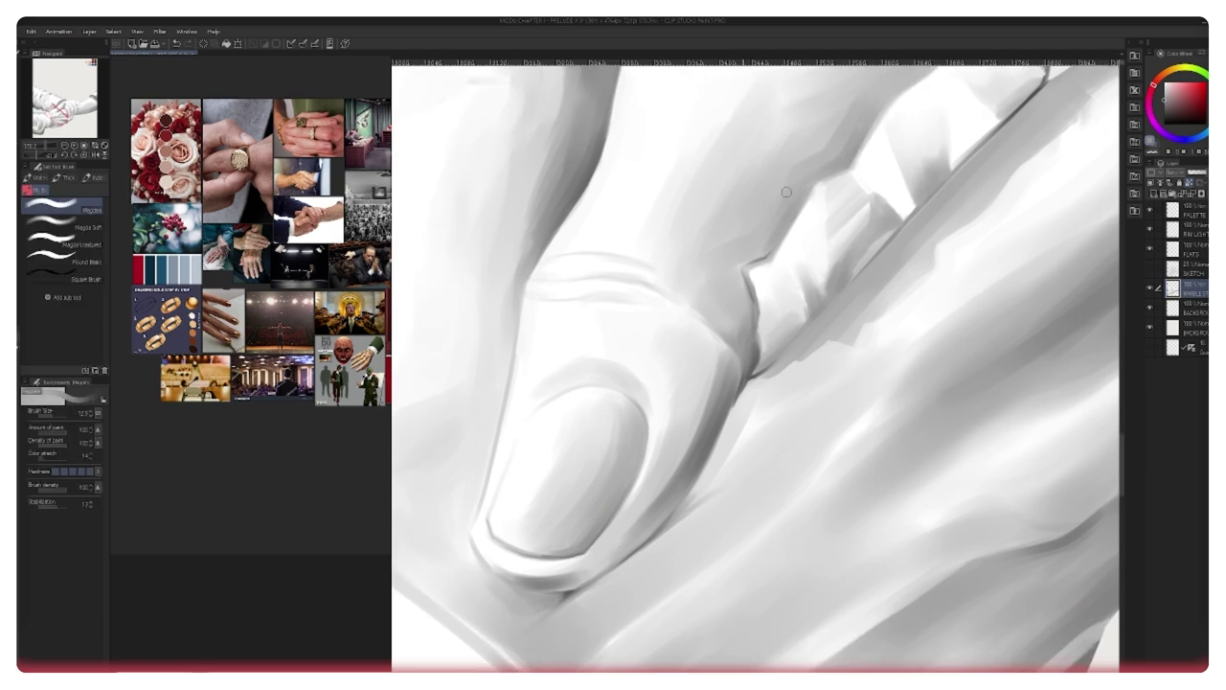
Step: Reduce the brush size and draw fine dark crease lines where the lower thumb meets the tucked fingers
key("bracketleft")
key("bracketleft")
key("bracketleft")
key("bracketleft")
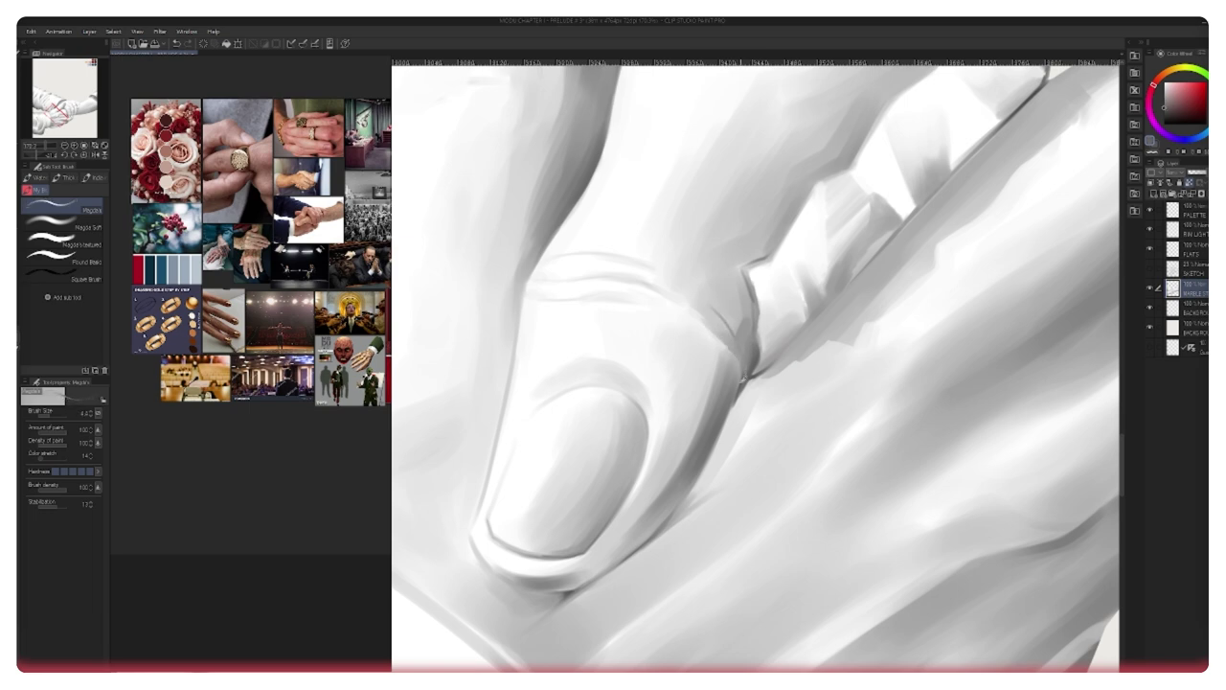
Step: Enlarge the brush and blend the crease beside the lower thumb into a soft shadow
key("bracketright")
key("bracketright")
key("bracketright")
key("bracketright")
key("bracketright")
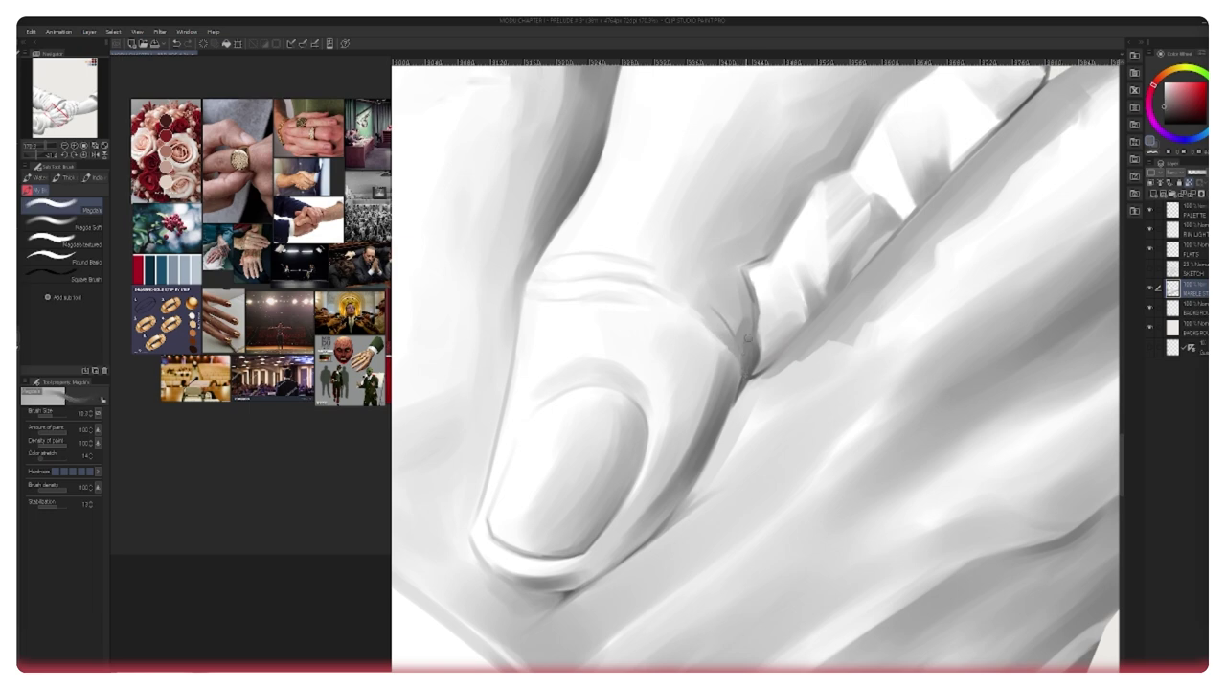
key("bracketright")
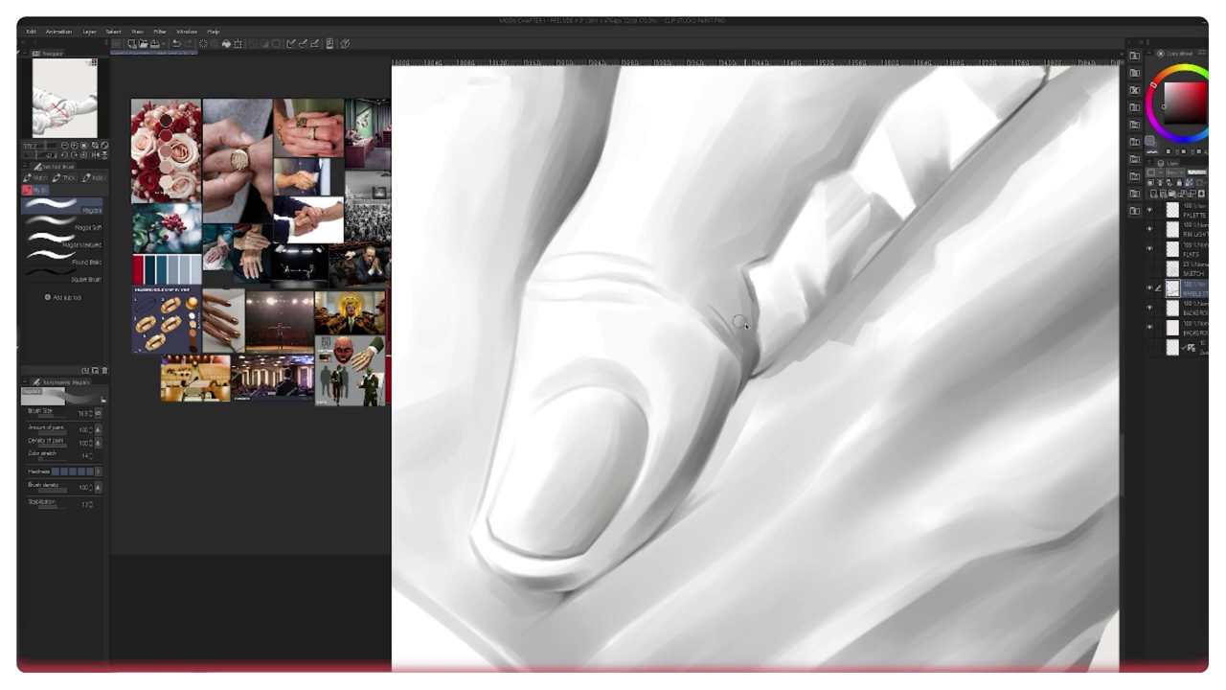
Step: Deepen and soften the shadow where the lower thumb's joint meets the tucked fingers, using a larger brush
mouse_move(710, 371)
left_mouse_down()
mouse_move(799, 279)
mouse_move(768, 351)
left_mouse_up()
key("bracketright")
key("bracketright")
left_click_drag(794, 306, 735, 417)
mouse_move(764, 357)
left_mouse_down()
mouse_move(802, 279)
mouse_move(737, 373)
left_mouse_up()
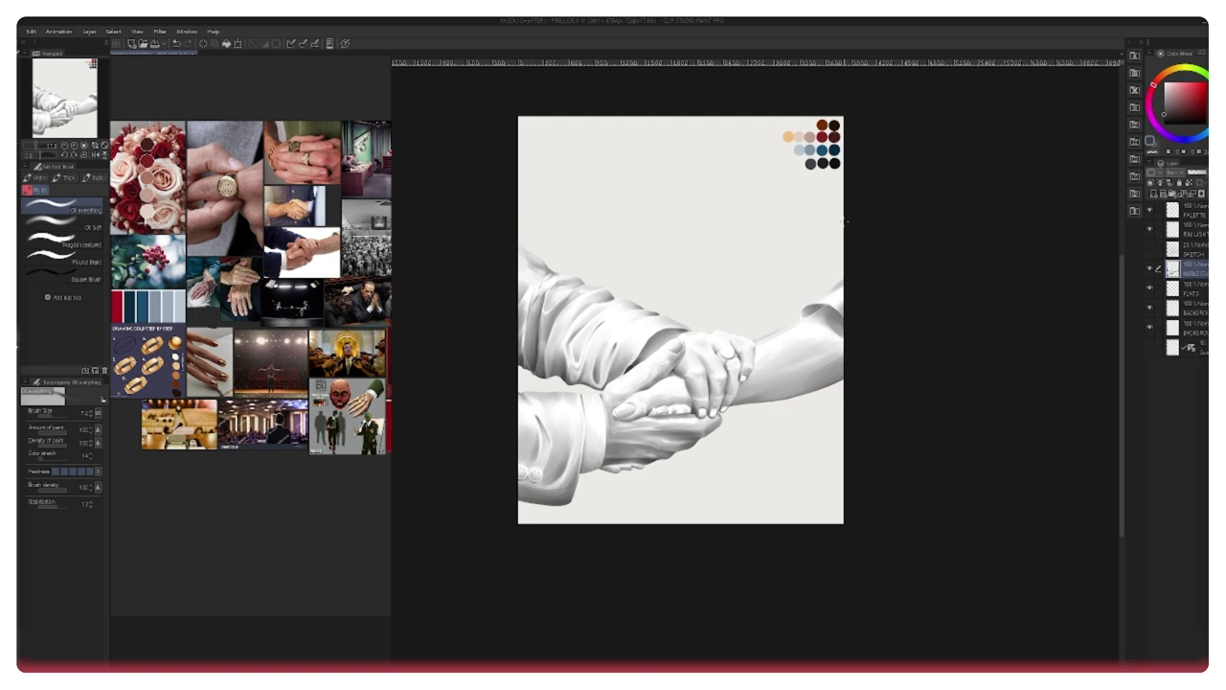
Step: Sample the dark blue from the colour palette on the canvas and make the FLATS layer active
scroll(727, 189, "up", 3)
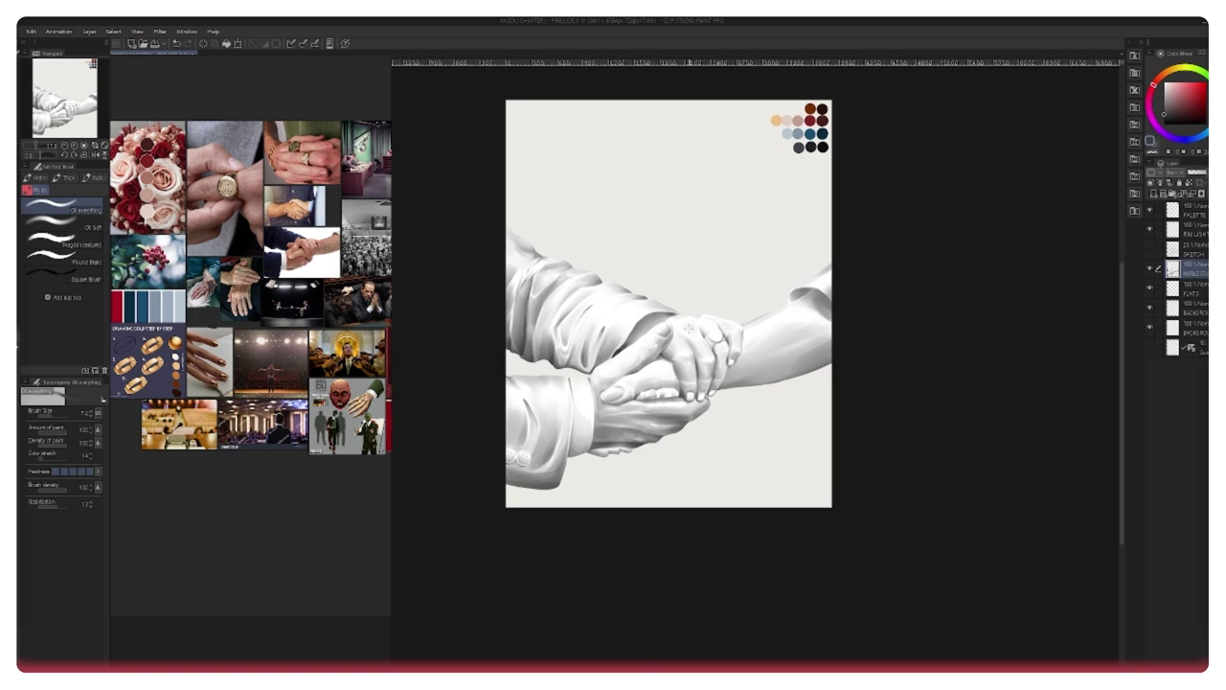
left_click_drag(728, 190, 740, 239)
left_click(893, 116, "alt")
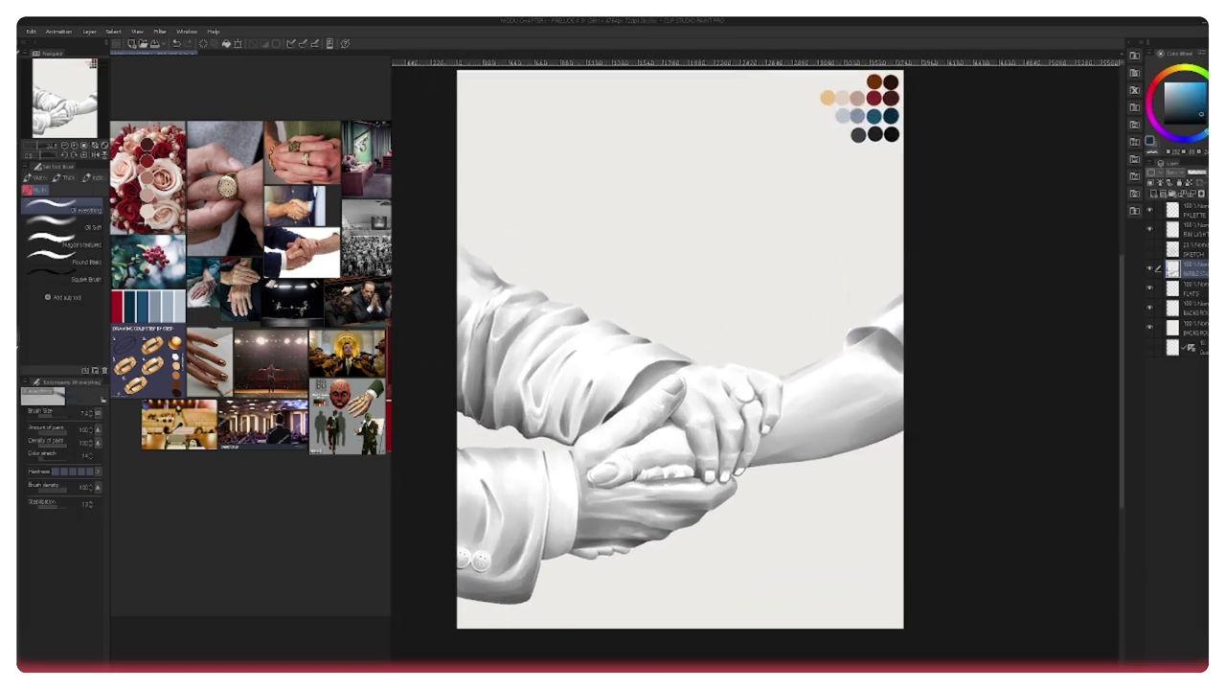
left_click(1198, 293)
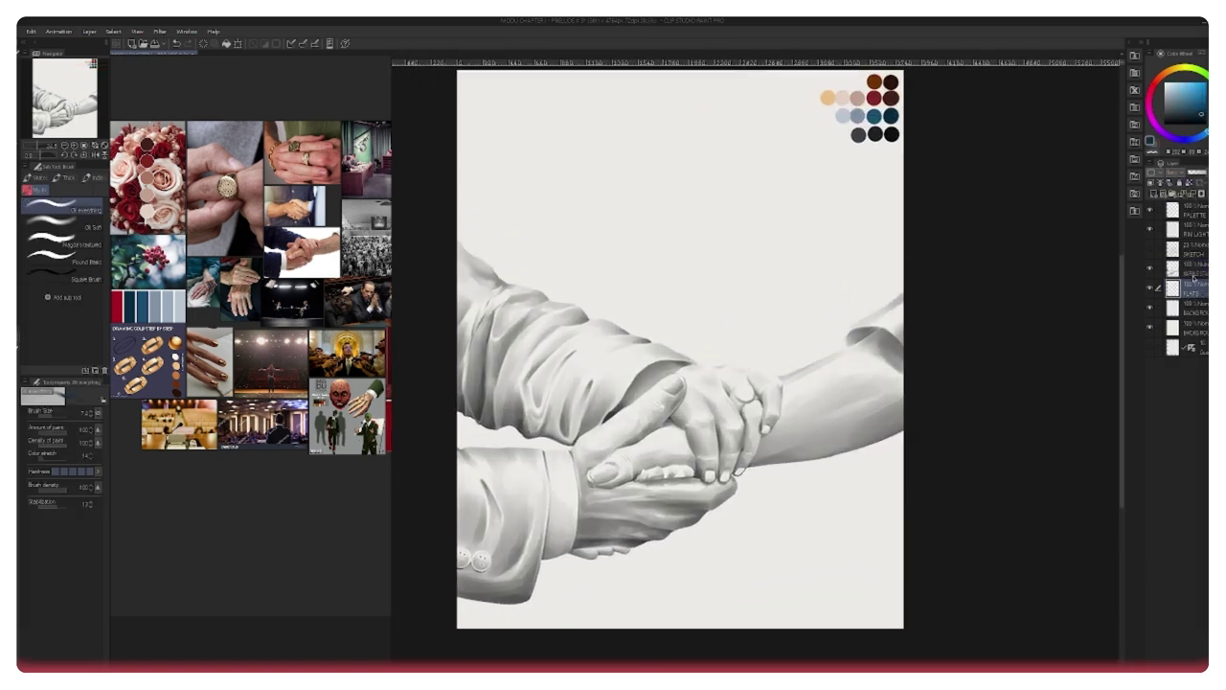
Step: Try filling the arms' silhouette with white on a new layer beneath the marble shading layer
left_click(1193, 277)
left_click(1172, 289, "ctrl")
key("ctrl+shift+n")
key("x")
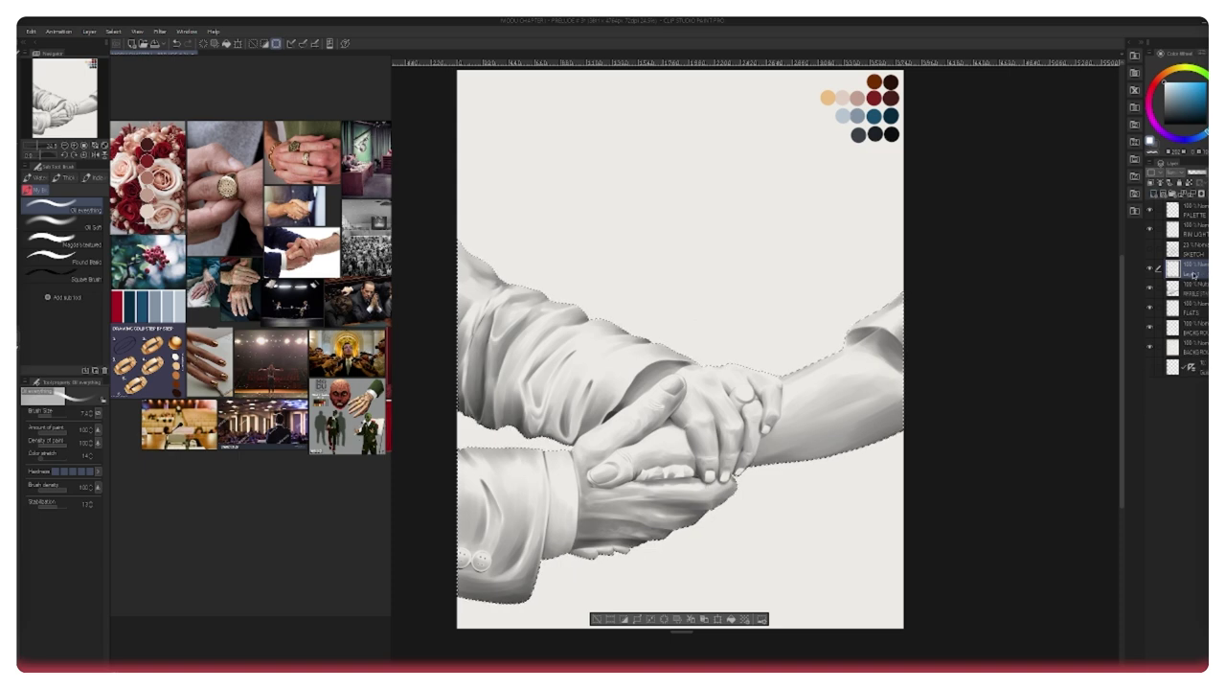
left_click_drag(1194, 275, 1193, 295)
left_click(731, 619)
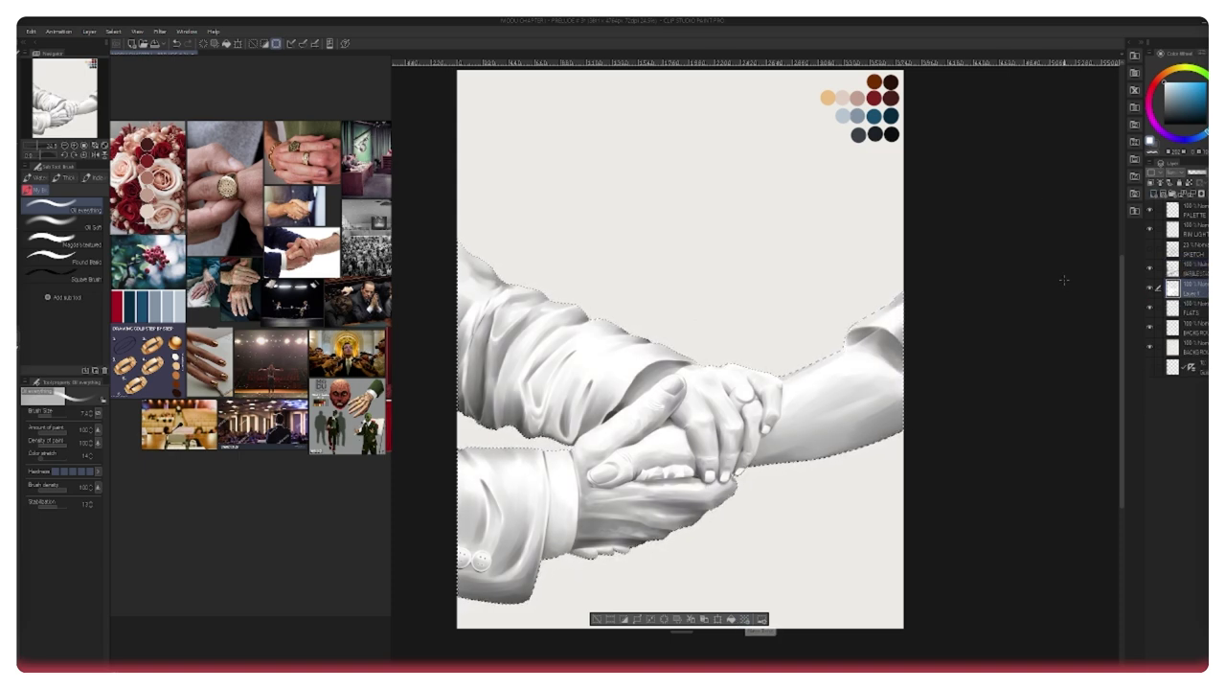
key("ctrl+d")
left_click(1203, 305)
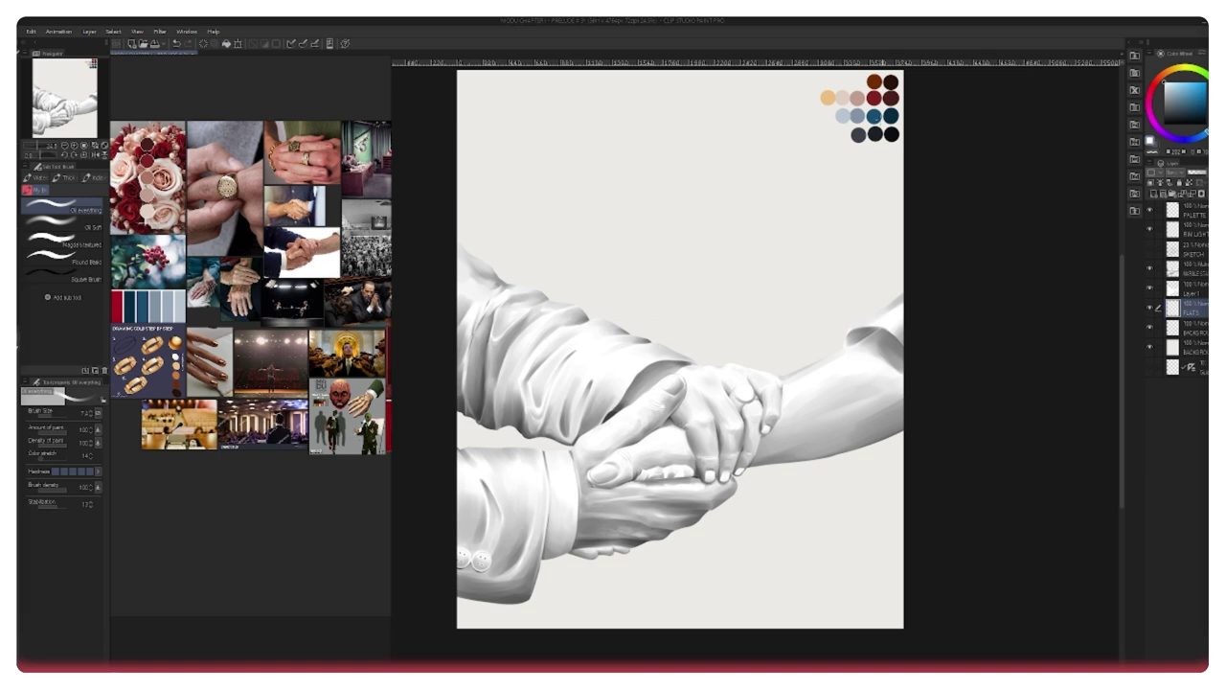
left_click(1202, 287)
key("Delete")
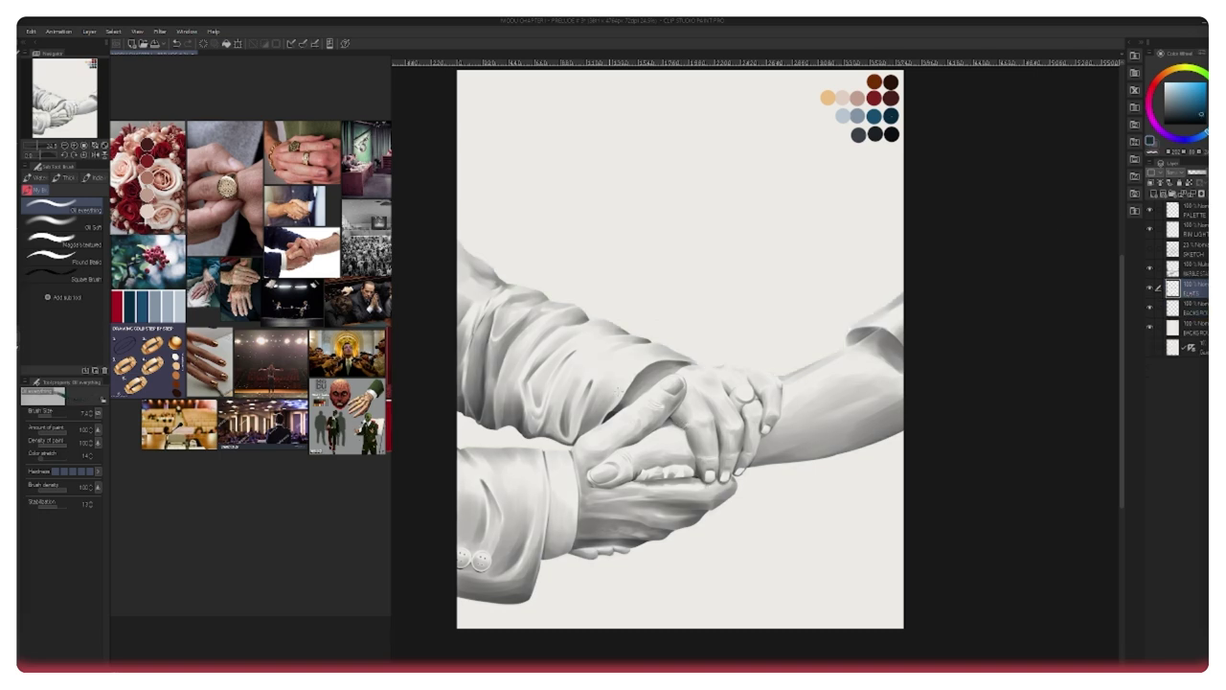
Step: Load the arms' silhouette as a selection and paint the lower jacket sleeve dark blue with the marker
left_click_drag(512, 459, 596, 372)
key("p")
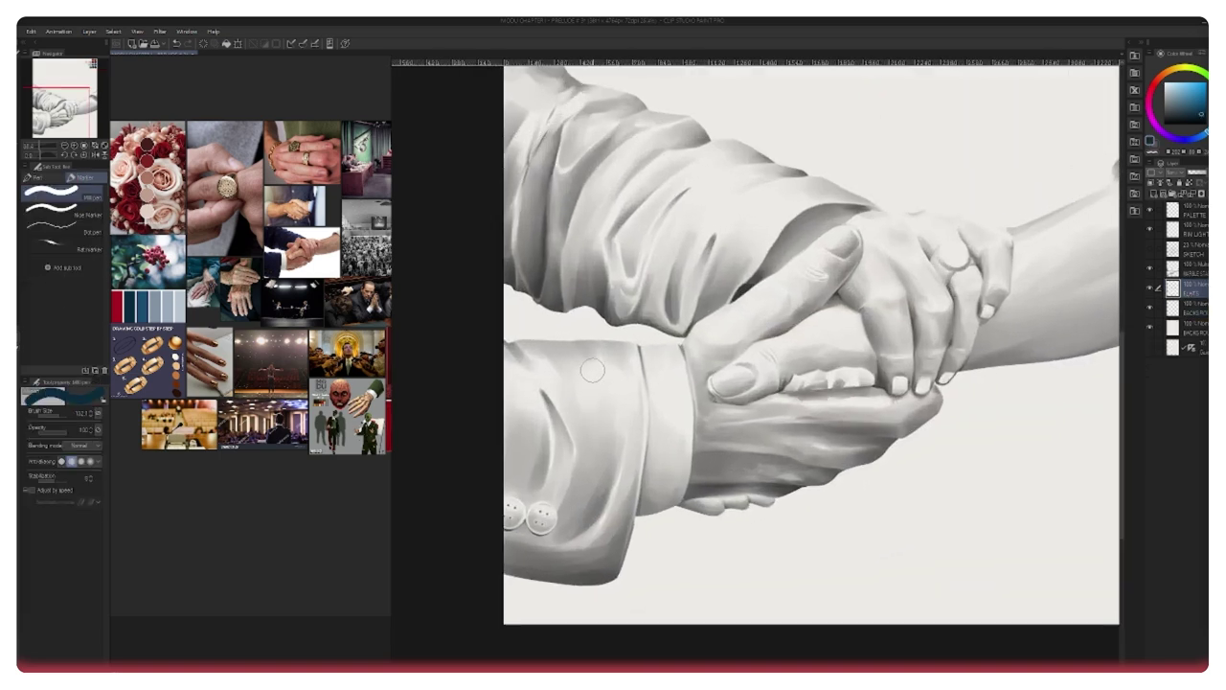
key("bracketleft")
key("bracketleft")
key("bracketleft")
left_click_drag(574, 349, 594, 387)
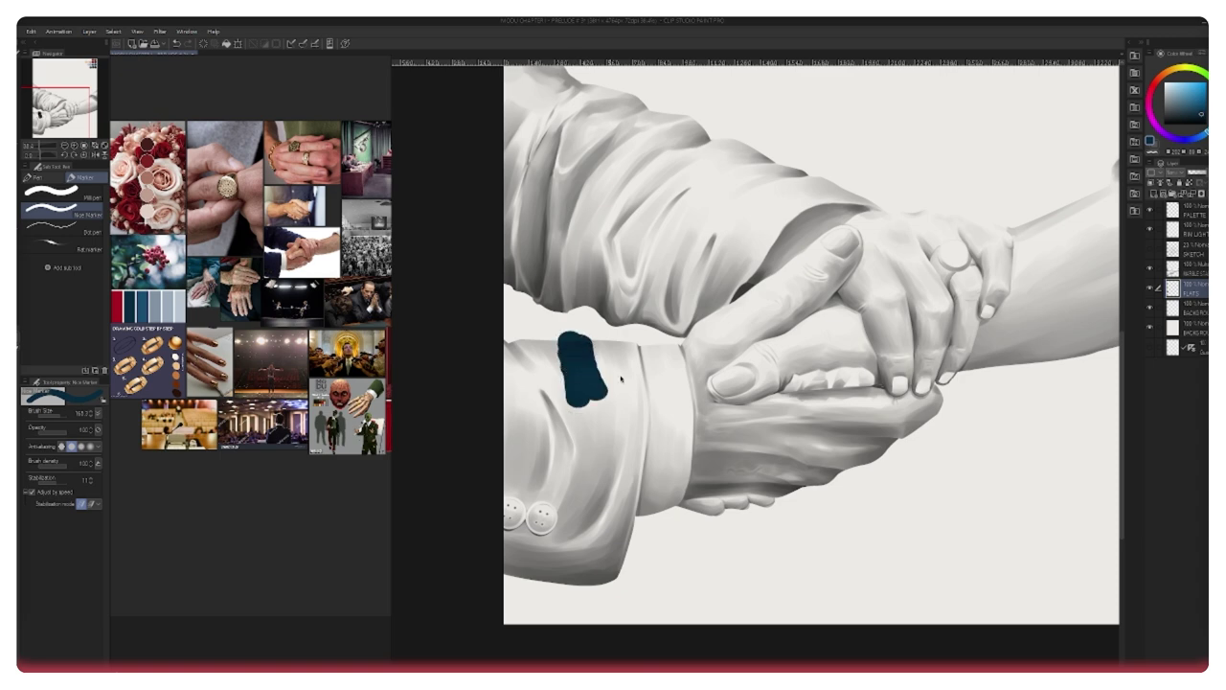
key("ctrl+z")
left_click(1175, 270, "ctrl")
mouse_move(536, 314)
left_mouse_down()
mouse_move(501, 425)
mouse_move(519, 399)
mouse_move(506, 569)
mouse_move(529, 360)
mouse_move(533, 438)
mouse_move(568, 444)
mouse_move(531, 463)
left_mouse_up()
mouse_move(555, 598)
left_mouse_down()
mouse_move(574, 581)
mouse_move(605, 585)
mouse_move(625, 418)
mouse_move(582, 388)
mouse_move(668, 380)
mouse_move(610, 251)
left_mouse_up()
Step: Adjust the marker's anti-aliasing and brush size dynamics, testing them with a stroke on the lower sleeve near the cuff
left_click(80, 446)
left_click_drag(572, 198, 569, 255)
left_click(62, 446)
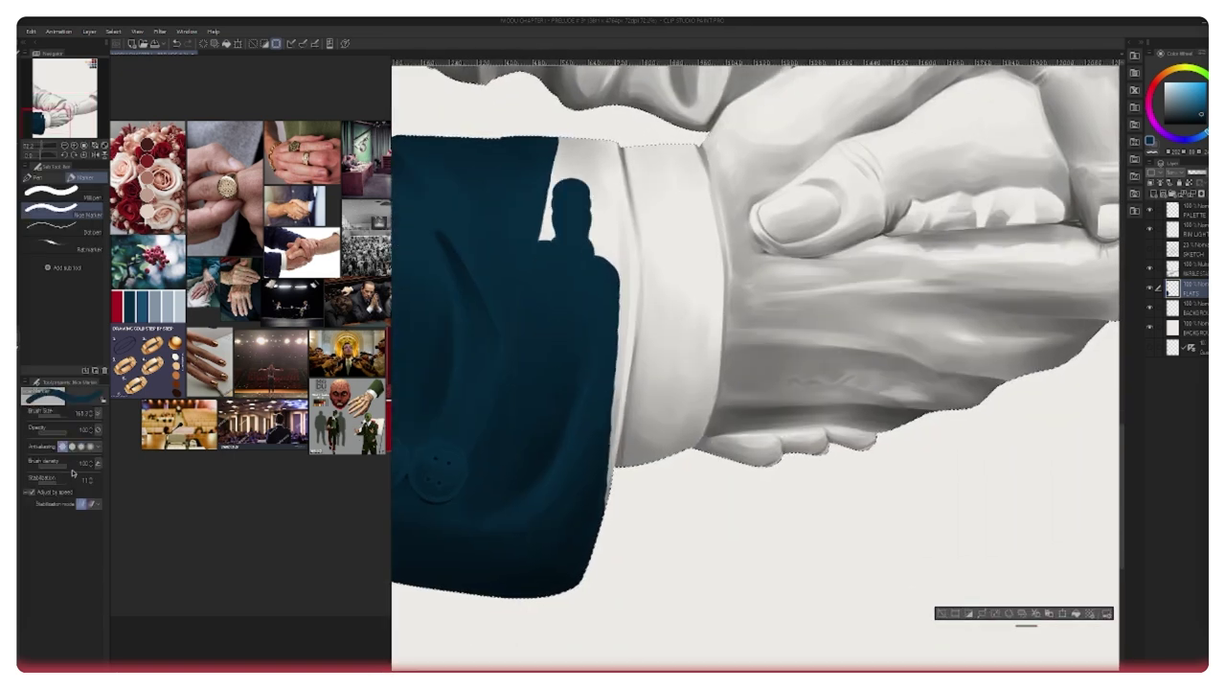
left_click(98, 414)
left_click(148, 485)
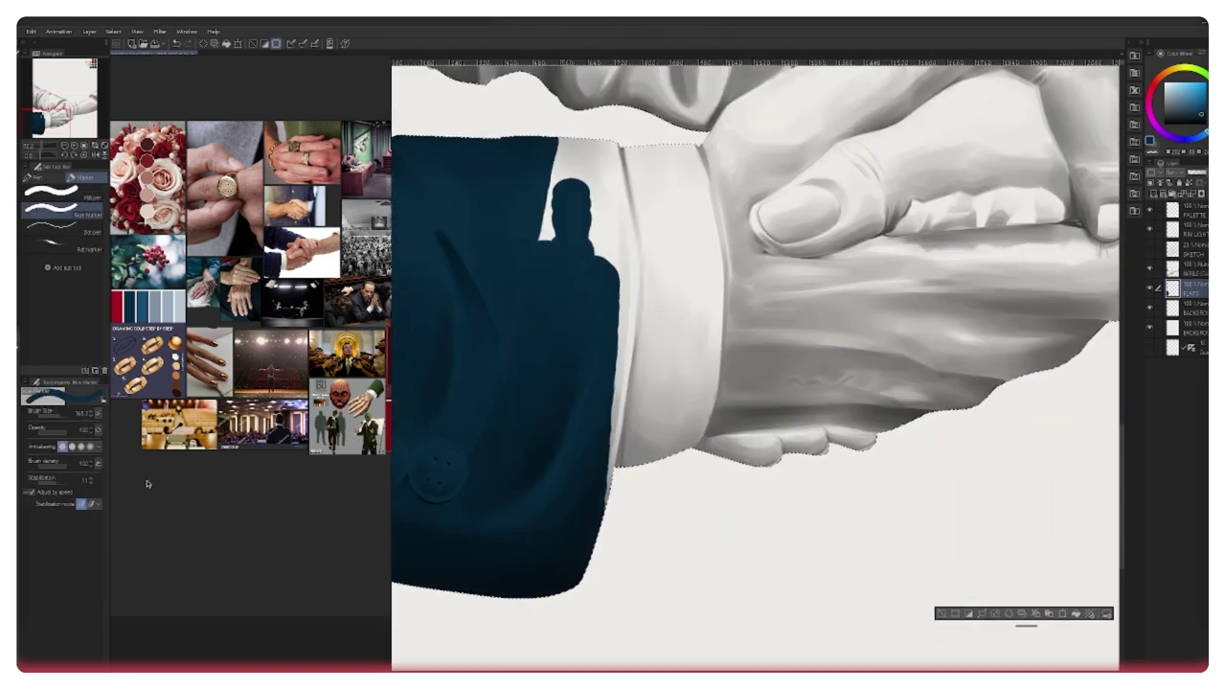
key("ctrl+m")
left_click(97, 414)
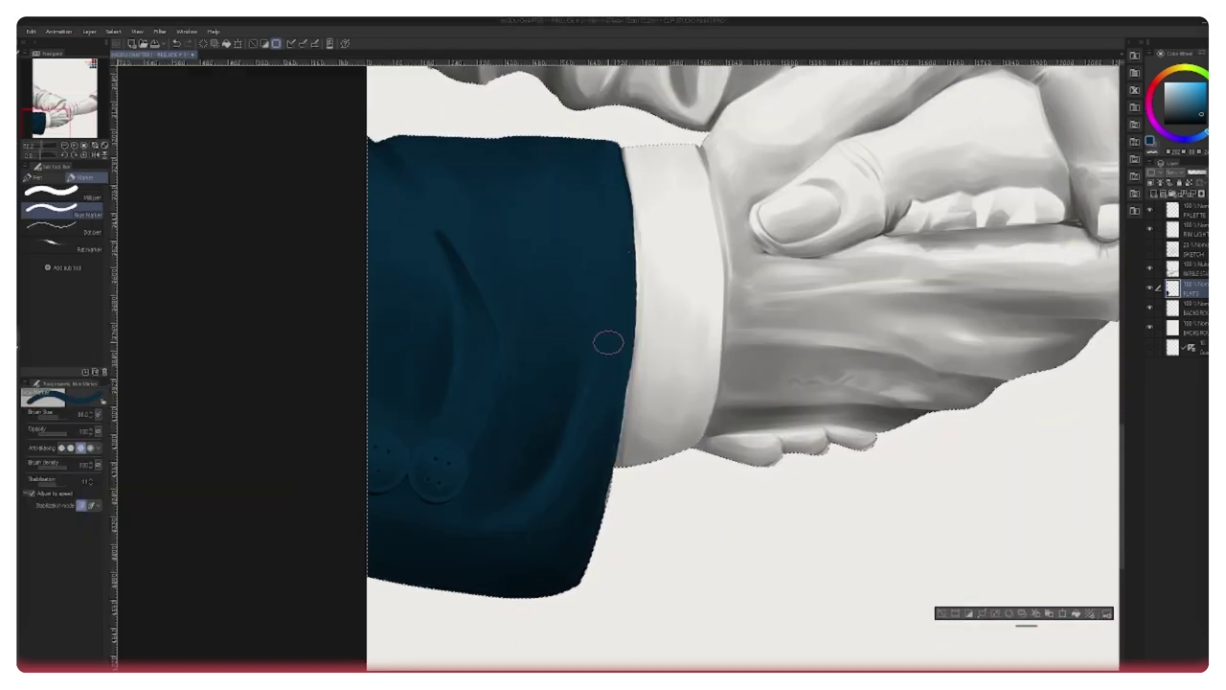
Step: Paint the upper jacket sleeve dark blue, following its folds up to the opening at the wrist
mouse_move(621, 381)
left_mouse_down()
mouse_move(613, 476)
mouse_move(646, 651)
left_mouse_up()
left_click_drag(634, 306, 567, 243)
mouse_move(541, 144)
left_mouse_down()
mouse_move(542, 386)
mouse_move(610, 380)
mouse_move(655, 409)
mouse_move(685, 371)
mouse_move(644, 410)
mouse_move(597, 197)
left_mouse_up()
mouse_move(691, 227)
left_mouse_down()
mouse_move(599, 205)
mouse_move(677, 252)
mouse_move(663, 284)
mouse_move(714, 249)
left_mouse_up()
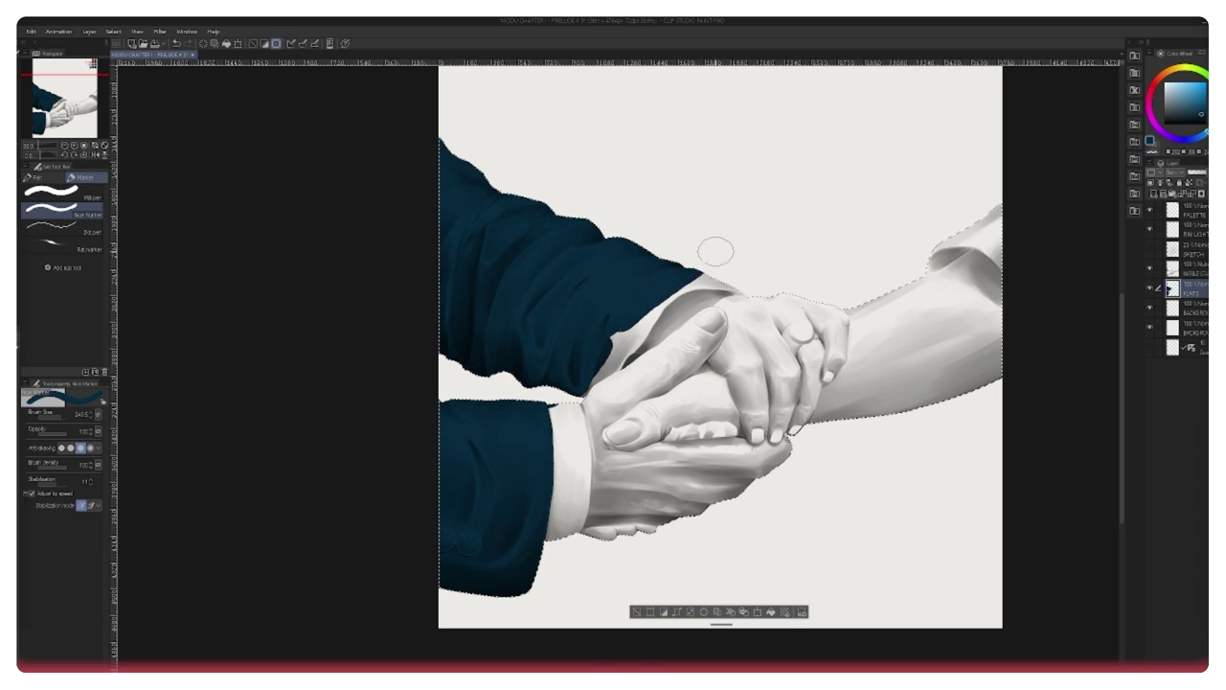
mouse_move(610, 343)
left_mouse_down()
mouse_move(612, 279)
mouse_move(635, 269)
left_mouse_up()
left_click_drag(643, 291, 636, 288)
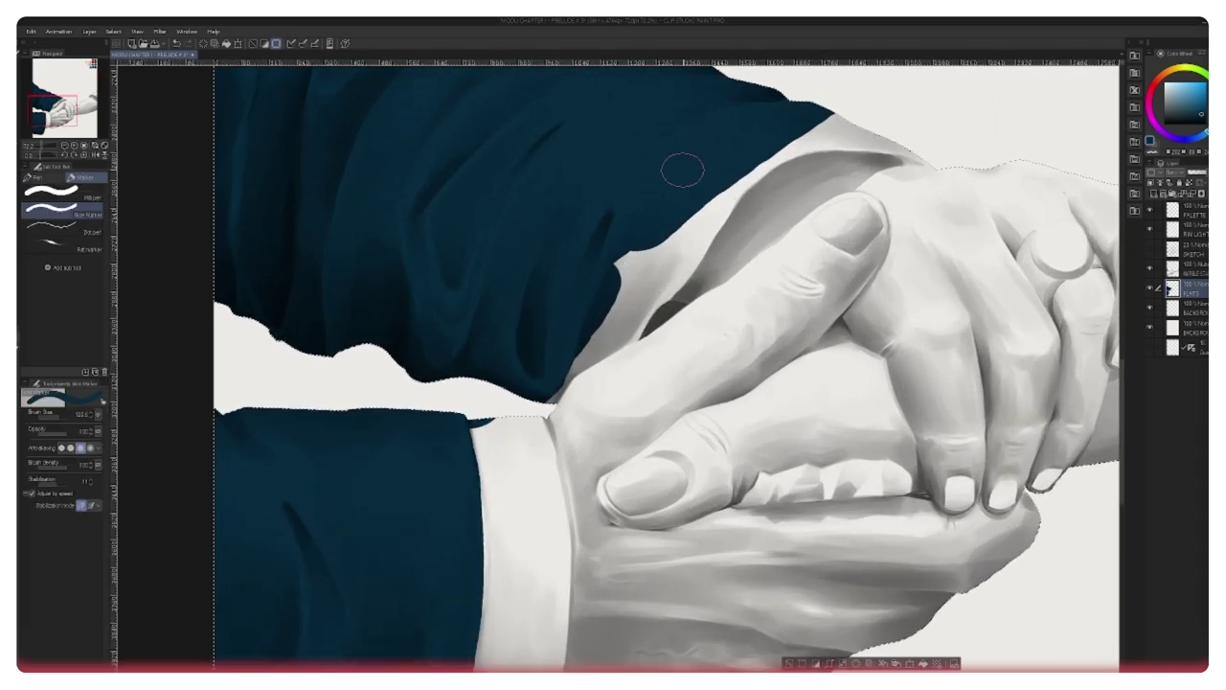
left_click_drag(676, 222, 673, 260)
mouse_move(711, 211)
left_mouse_down()
mouse_move(648, 307)
mouse_move(678, 246)
mouse_move(633, 269)
mouse_move(622, 249)
left_mouse_up()
mouse_move(660, 267)
left_mouse_down()
mouse_move(679, 240)
mouse_move(574, 341)
mouse_move(550, 298)
mouse_move(542, 330)
left_mouse_up()
Step: Paint the lower arm's shirt cuff and the rolled sleeve on the opposite forearm white
key("e")
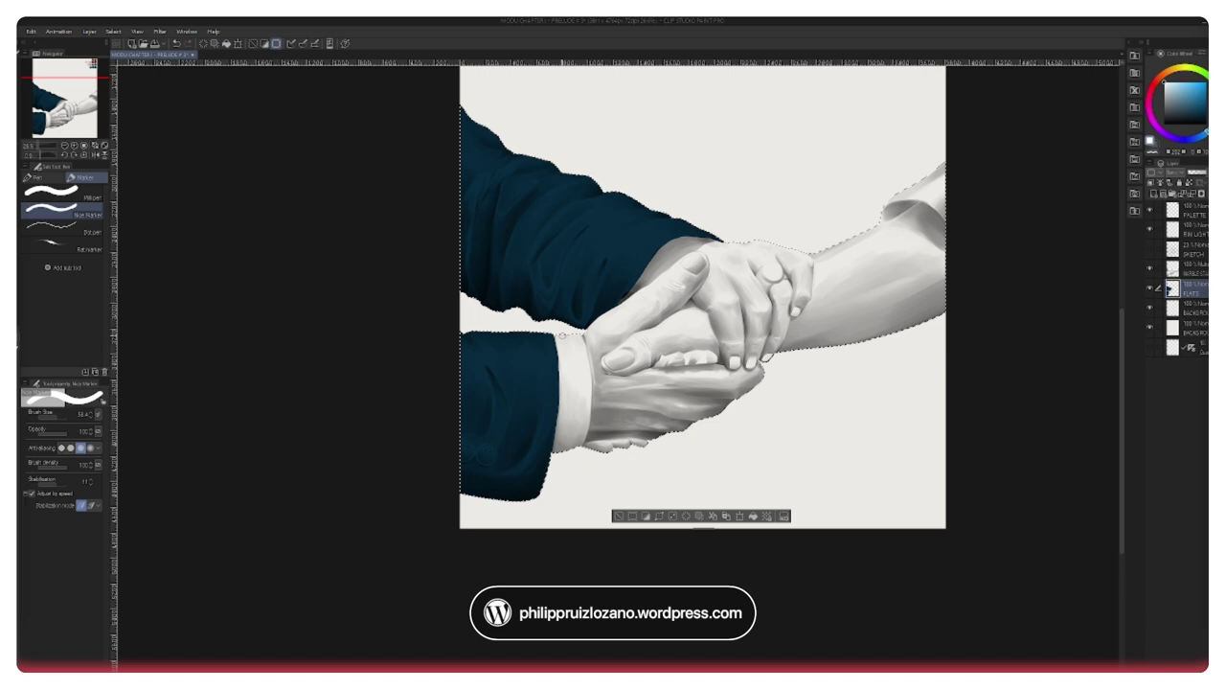
left_click_drag(563, 337, 576, 396)
left_click_drag(560, 341, 573, 431)
left_click_drag(575, 364, 580, 443)
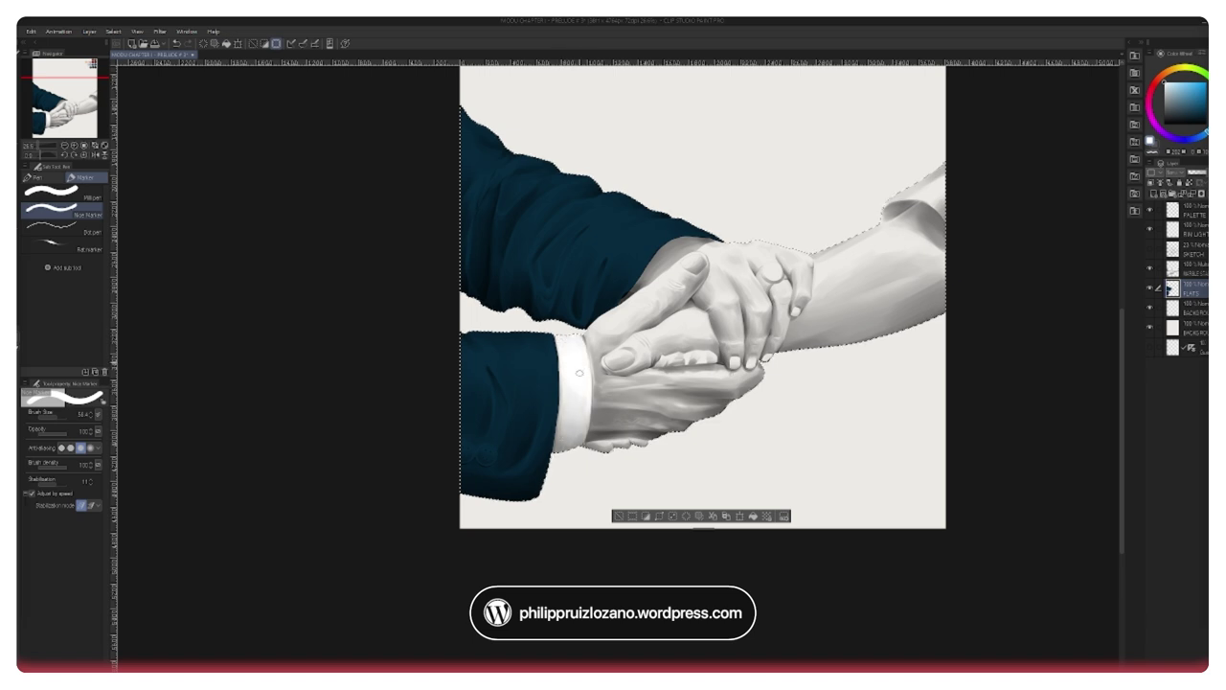
left_click_drag(579, 373, 475, 327)
mouse_move(798, 183)
left_mouse_down()
mouse_move(694, 240)
mouse_move(712, 202)
mouse_move(676, 222)
mouse_move(736, 174)
left_mouse_up()
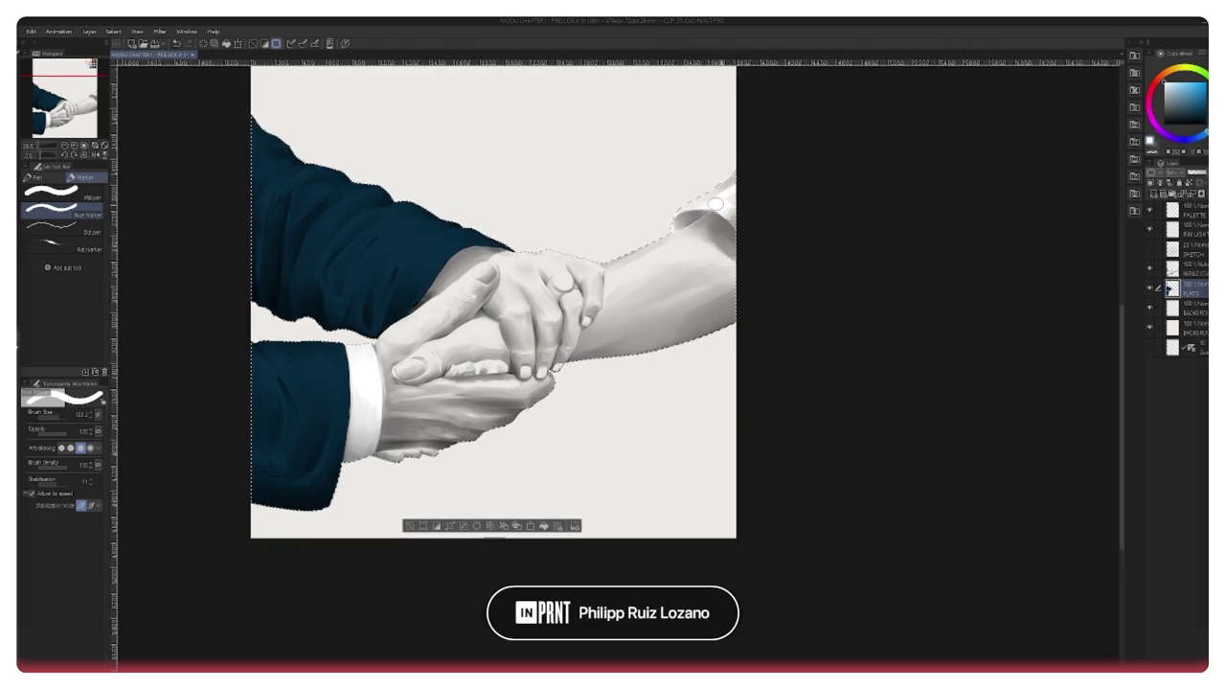
Step: Sample the dusty pink from the palette and paint the suited person's wrist, thumb and hand with it
left_click_drag(596, 232, 682, 346)
left_click(594, 412, "alt")
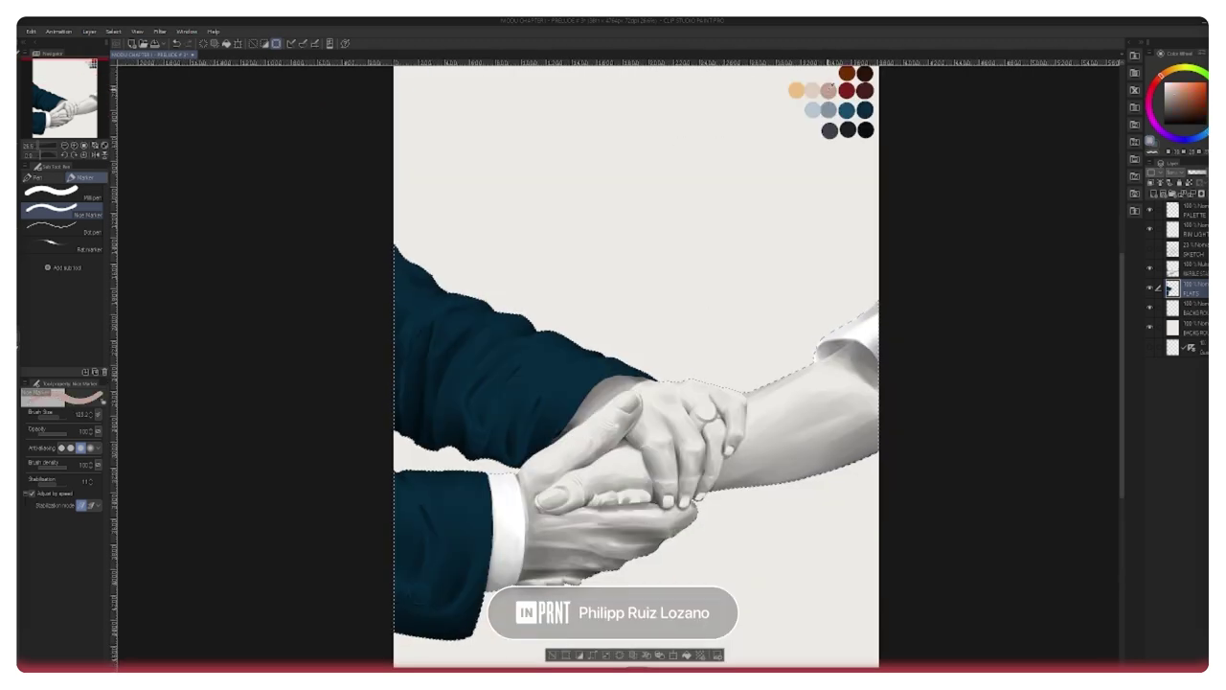
mouse_move(567, 436)
left_mouse_down()
mouse_move(631, 285)
mouse_move(644, 285)
left_mouse_up()
left_click_drag(731, 153, 692, 196)
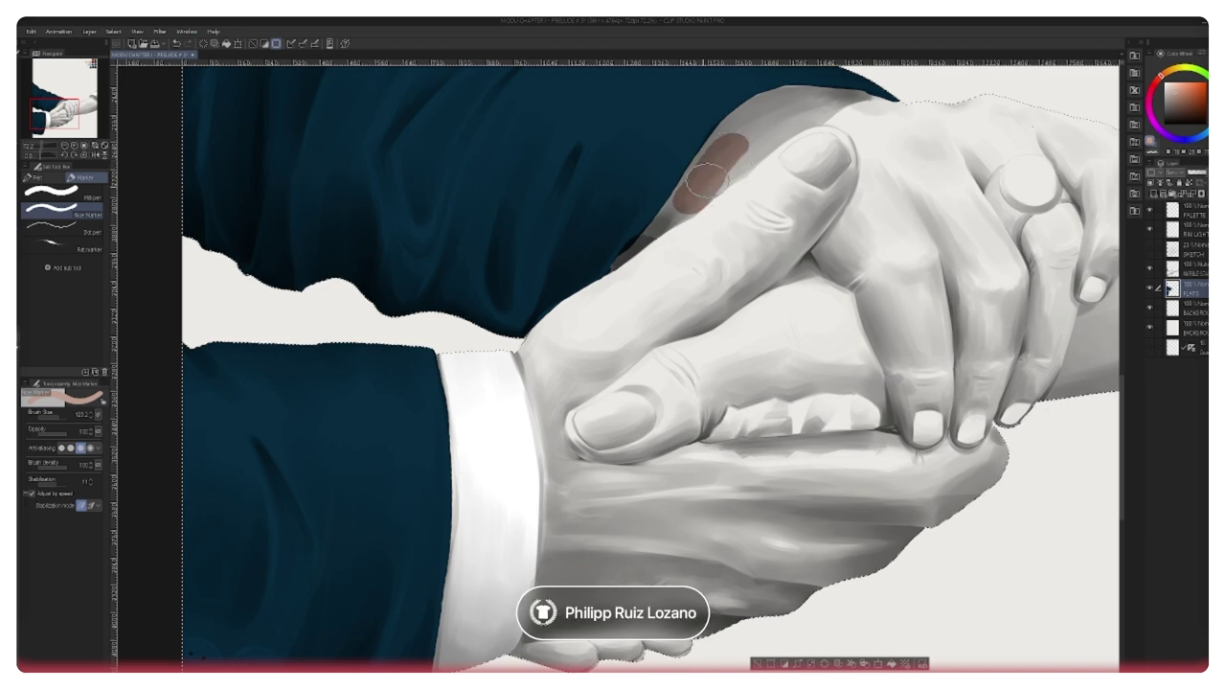
key("ctrl+z")
mouse_move(797, 129)
left_mouse_down()
mouse_move(760, 151)
mouse_move(896, 114)
mouse_move(1016, 120)
mouse_move(963, 174)
left_mouse_up()
left_click_drag(872, 184, 740, 169)
left_click_drag(672, 185, 630, 182)
mouse_move(702, 160)
left_mouse_down()
mouse_move(723, 160)
mouse_move(595, 251)
left_mouse_up()
mouse_move(749, 141)
left_mouse_down()
mouse_move(593, 251)
mouse_move(598, 213)
mouse_move(549, 276)
mouse_move(613, 213)
mouse_move(567, 254)
mouse_move(504, 279)
mouse_move(514, 449)
left_mouse_up()
Step: Refine the dusty pink along the edges of the supporting hand with a smaller brush, undoing the stray stroke
key("bracketleft")
key("bracketleft")
key("bracketleft")
key("ctrl+z")
mouse_move(511, 284)
left_mouse_down()
mouse_move(515, 438)
mouse_move(594, 431)
left_mouse_up()
mouse_move(594, 431)
left_mouse_down()
mouse_move(530, 370)
mouse_move(629, 379)
mouse_move(612, 419)
mouse_move(661, 370)
left_mouse_up()
key("bracketright")
key("bracketright")
key("bracketright")
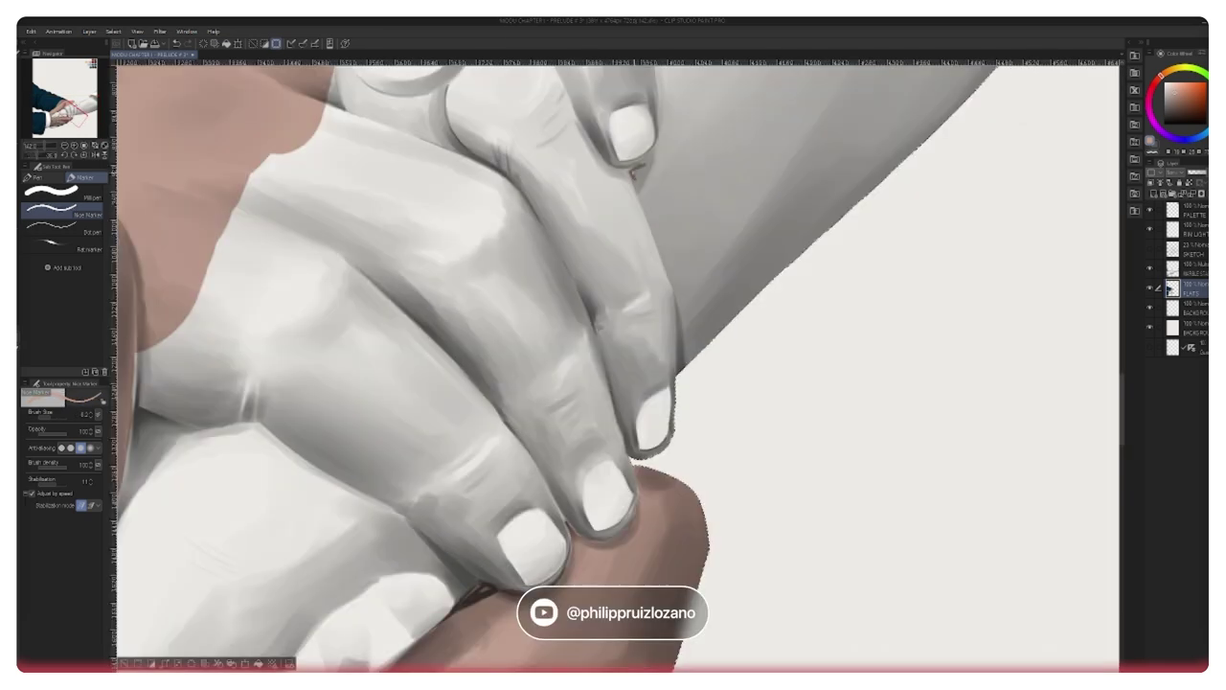
Step: Paint a dusty pink border on the forearm alongside the outer clasping fingers
left_click_drag(651, 221, 663, 251)
mouse_move(641, 182)
left_mouse_down()
mouse_move(666, 132)
mouse_move(645, 196)
mouse_move(651, 209)
mouse_move(651, 172)
mouse_move(686, 366)
left_mouse_up()
key("]")
key("bracketright")
key("bracketright")
key("bracketright")
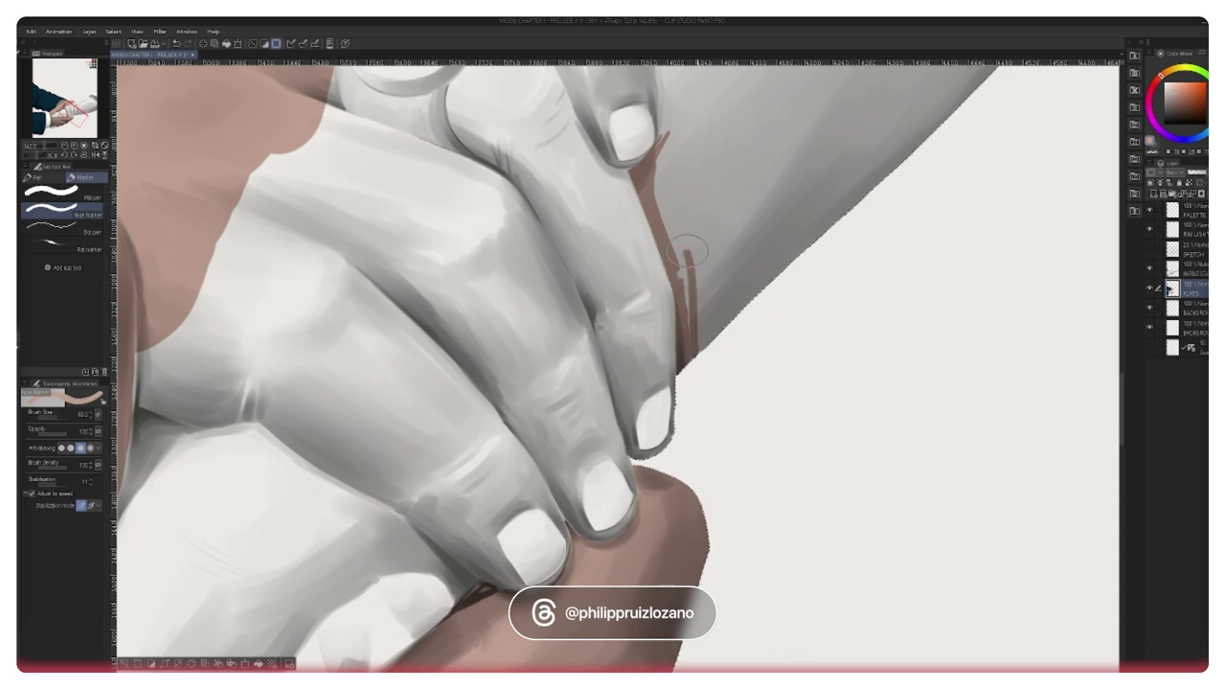
mouse_move(657, 172)
left_mouse_down()
mouse_move(762, 210)
mouse_move(747, 298)
left_mouse_up()
mouse_move(732, 215)
left_mouse_down()
mouse_move(661, 217)
mouse_move(621, 462)
left_mouse_up()
Step: Fill the bare forearm up to the rolled sleeve with dusty pink, using a larger brush
key("bracketright")
key("bracketright")
key("bracketright")
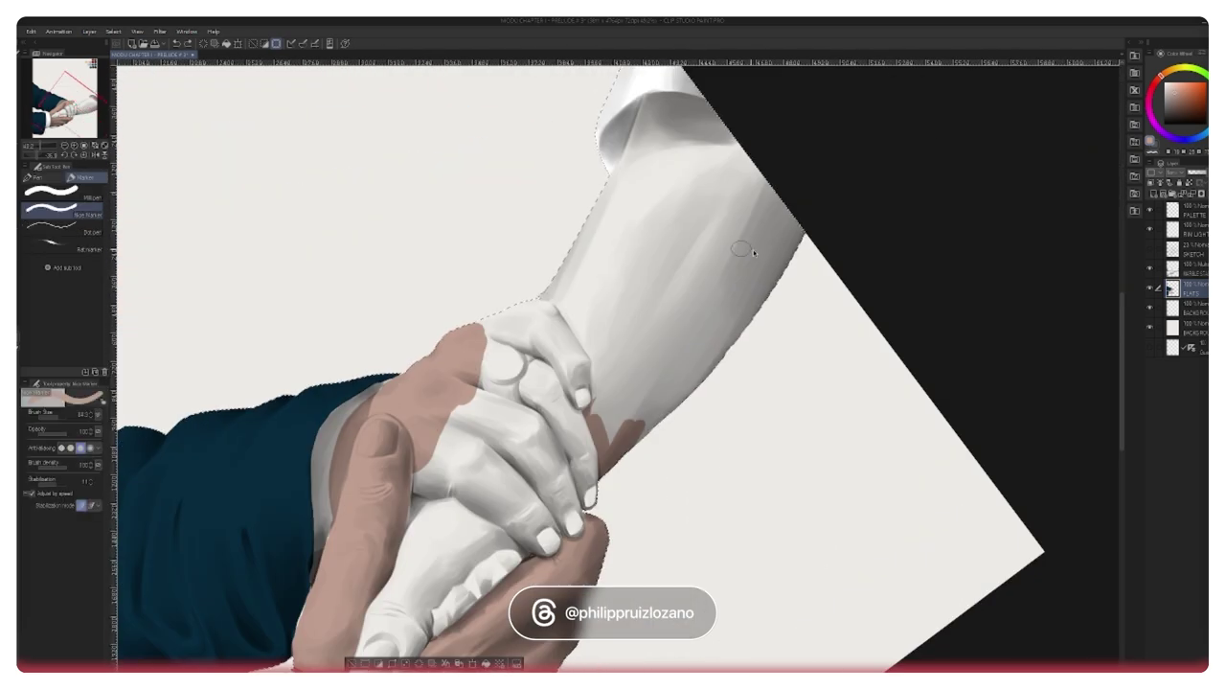
mouse_move(783, 180)
left_mouse_down()
mouse_move(677, 393)
mouse_move(791, 202)
mouse_move(663, 343)
mouse_move(629, 278)
mouse_move(589, 245)
mouse_move(582, 272)
mouse_move(616, 328)
mouse_move(631, 328)
mouse_move(680, 125)
mouse_move(613, 221)
left_mouse_up()
left_click_drag(692, 132, 732, 150)
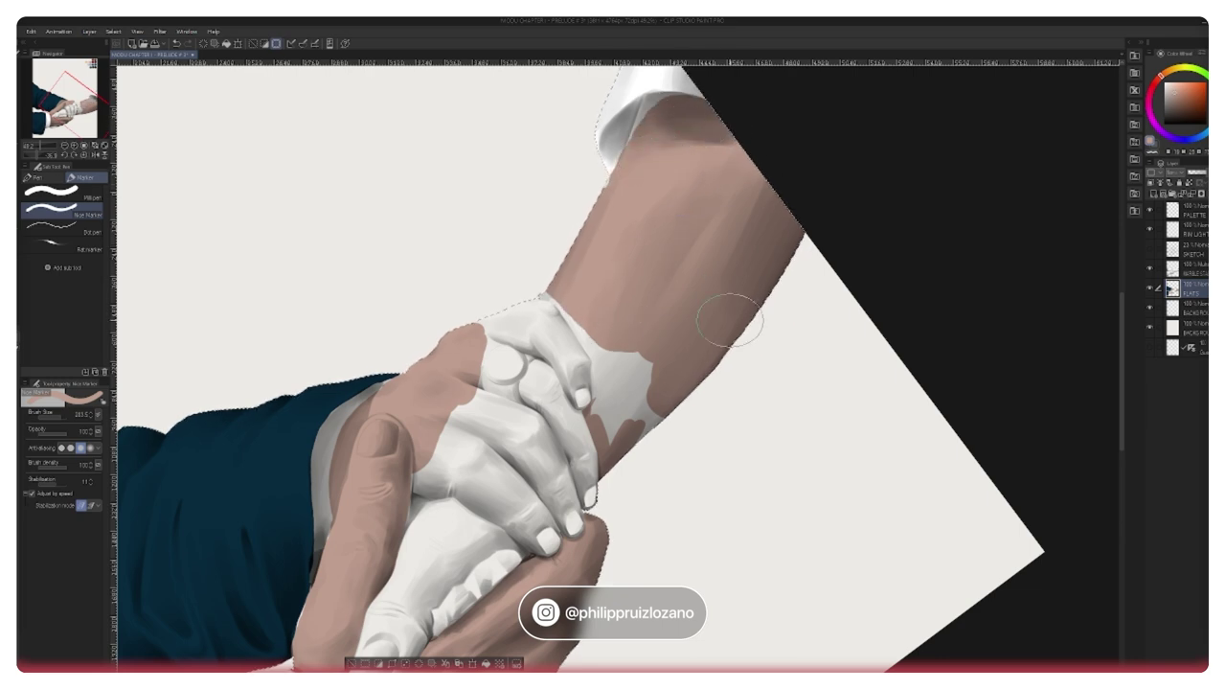
Step: Sample a lighter beige skin tone and repaint the forearm with it
key("ctrl+space")
left_click_drag(654, 253, 594, 247)
left_click(533, 140, "alt")
mouse_move(669, 297)
left_mouse_down()
mouse_move(652, 328)
mouse_move(632, 324)
mouse_move(653, 352)
mouse_move(631, 326)
mouse_move(666, 289)
left_mouse_up()
key("ctrl+space")
mouse_move(665, 351)
left_mouse_down()
mouse_move(753, 304)
mouse_move(709, 290)
mouse_move(715, 204)
mouse_move(704, 189)
mouse_move(682, 195)
mouse_move(657, 268)
mouse_move(669, 228)
mouse_move(657, 159)
left_mouse_up()
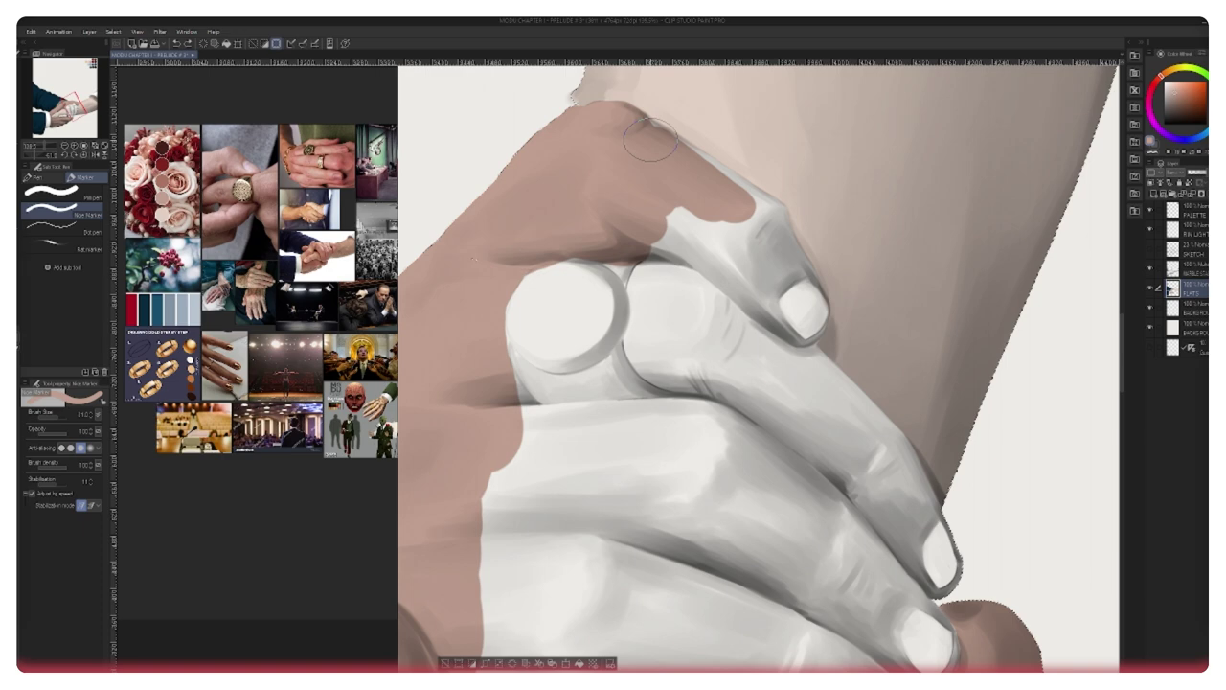
Step: Paint the clasping fingers around the ring dusty pink, undoing the last stray stroke
mouse_move(650, 144)
left_mouse_down()
mouse_move(767, 211)
mouse_move(756, 214)
left_mouse_up()
mouse_move(686, 150)
left_mouse_down()
mouse_move(758, 210)
mouse_move(743, 237)
mouse_move(780, 226)
mouse_move(809, 287)
mouse_move(800, 331)
mouse_move(661, 250)
mouse_move(625, 256)
mouse_move(667, 323)
mouse_move(728, 307)
mouse_move(546, 233)
mouse_move(557, 379)
mouse_move(761, 517)
mouse_move(671, 287)
mouse_move(738, 369)
mouse_move(727, 404)
mouse_move(648, 276)
left_mouse_up()
mouse_move(652, 273)
left_mouse_down()
mouse_move(696, 336)
mouse_move(703, 313)
mouse_move(686, 241)
left_mouse_up()
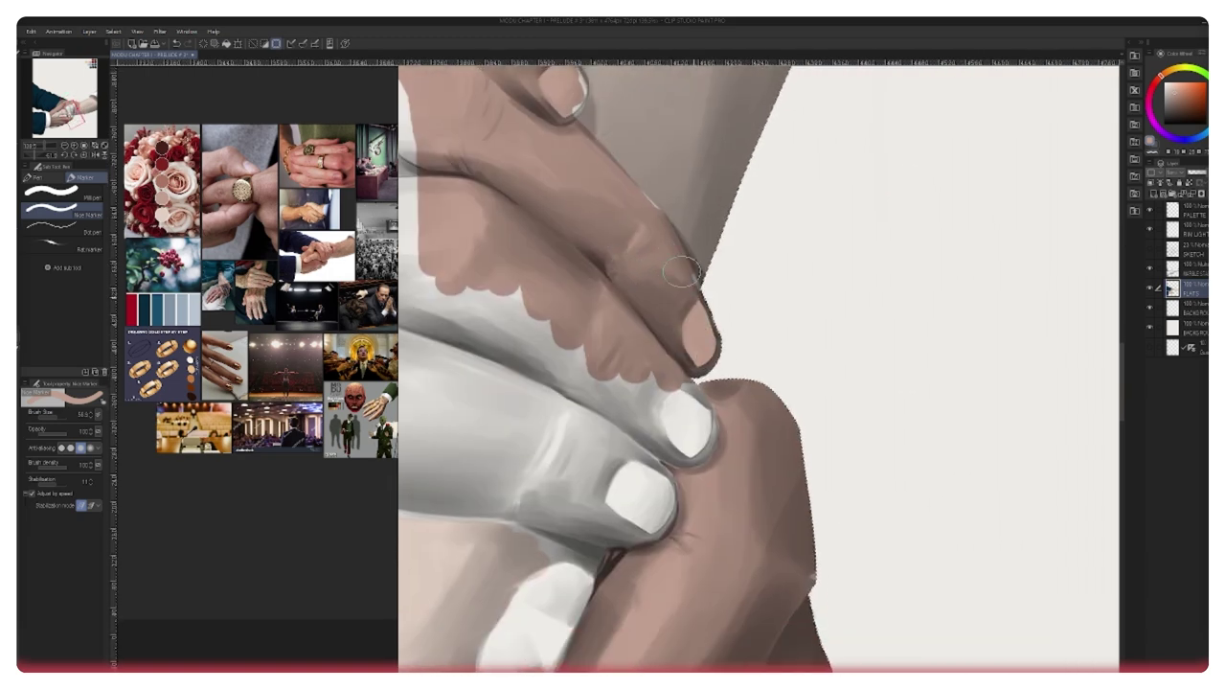
key("ctrl+z")
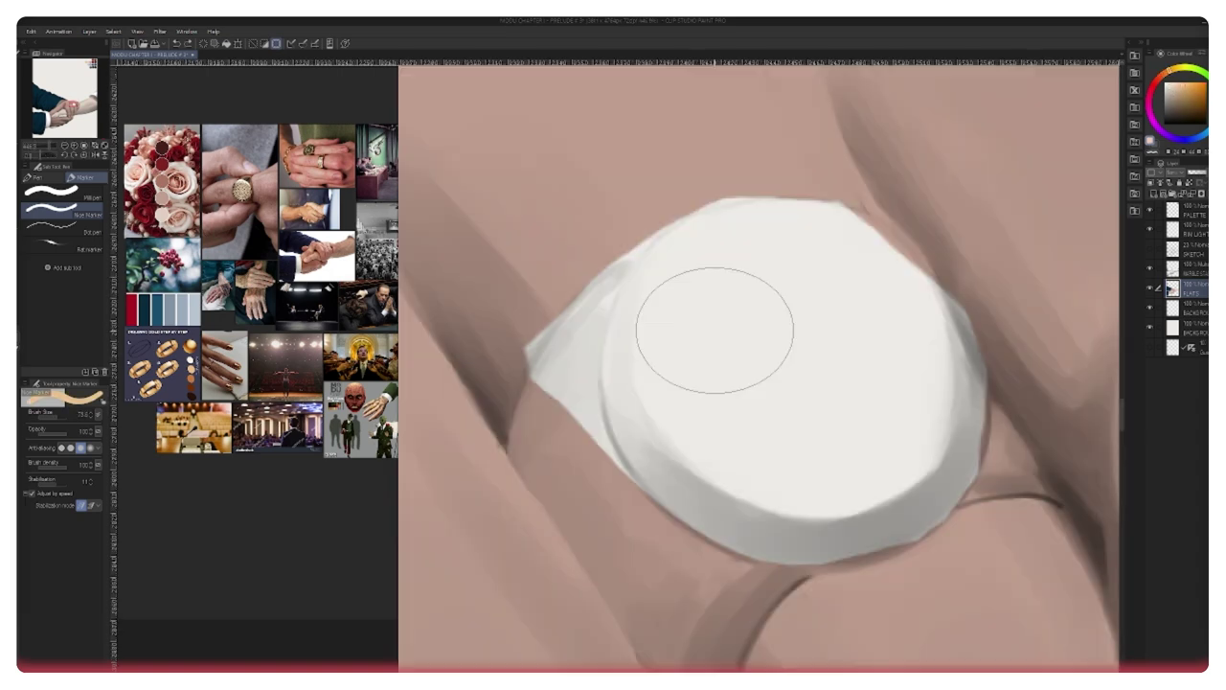
Step: Paint the ring's round face gold, undo a stray stroke and adjust the marker's stabilization
mouse_move(715, 331)
left_mouse_down()
mouse_move(776, 443)
mouse_move(694, 404)
mouse_move(712, 463)
mouse_move(673, 434)
mouse_move(802, 485)
left_mouse_up()
left_click_drag(803, 289, 642, 242)
left_click_drag(642, 242, 597, 235)
left_click_drag(525, 185, 597, 174)
key("ctrl+z")
left_click(61, 484)
left_click_drag(547, 205, 772, 320)
mouse_move(836, 292)
left_mouse_down()
mouse_move(688, 425)
mouse_move(707, 351)
mouse_move(623, 439)
left_mouse_up()
Step: Trace the edges of the ring's band in gold with a smaller brush, undoing and redrawing inaccurate strokes
key("bracketleft")
key("bracketleft")
key("bracketleft")
mouse_move(606, 491)
left_mouse_down()
mouse_move(546, 281)
mouse_move(555, 344)
mouse_move(582, 282)
mouse_move(568, 365)
mouse_move(516, 278)
mouse_move(694, 535)
left_mouse_up()
left_click_drag(645, 452, 549, 323)
key("ctrl+z")
mouse_move(420, 148)
left_mouse_down()
mouse_move(616, 452)
mouse_move(650, 295)
mouse_move(768, 226)
left_mouse_up()
left_click_drag(709, 260, 634, 467)
key("ctrl+z")
left_click_drag(768, 226, 634, 473)
key("ctrl+z")
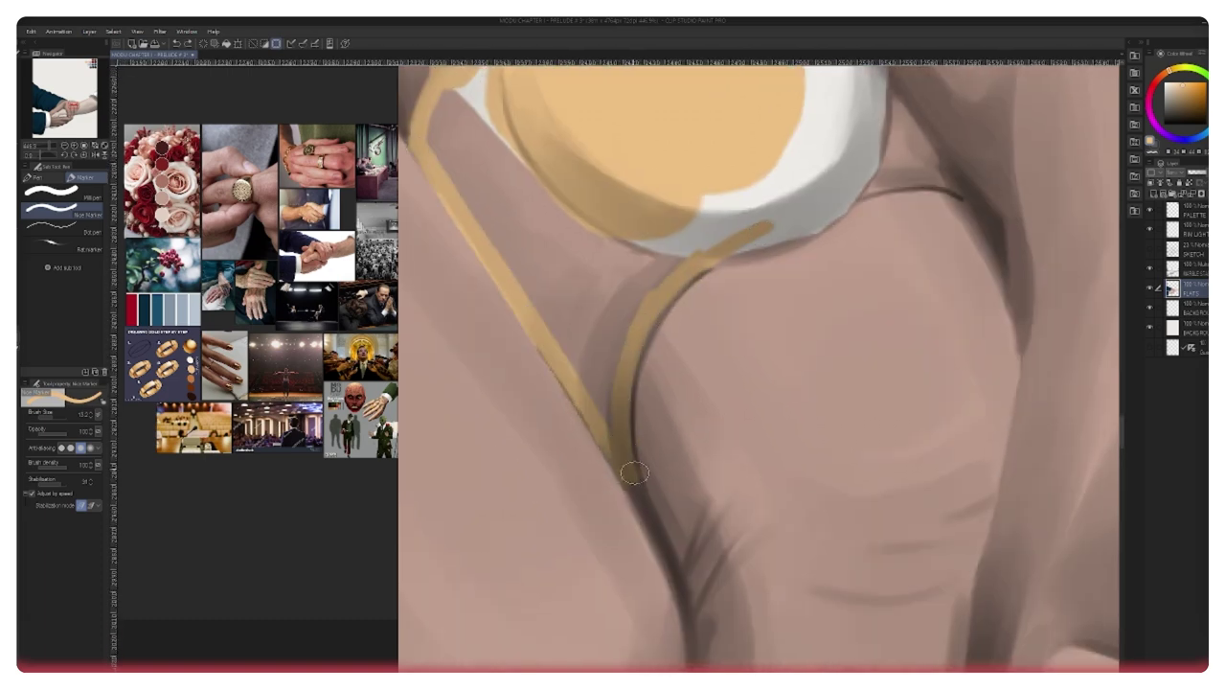
Step: Fill in the ring's band with gold and extend the gold across the rest of its round face
key("u")
mouse_move(436, 81)
left_mouse_down()
mouse_move(546, 323)
mouse_move(752, 219)
mouse_move(479, 79)
left_mouse_up()
left_click_drag(498, 73, 494, 323)
key("p")
left_click_drag(713, 192, 745, 212)
mouse_move(738, 161)
left_mouse_down()
mouse_move(816, 291)
mouse_move(792, 297)
left_mouse_up()
left_click_drag(775, 320, 666, 308)
mouse_move(691, 196)
left_mouse_down()
mouse_move(730, 315)
mouse_move(640, 432)
left_mouse_up()
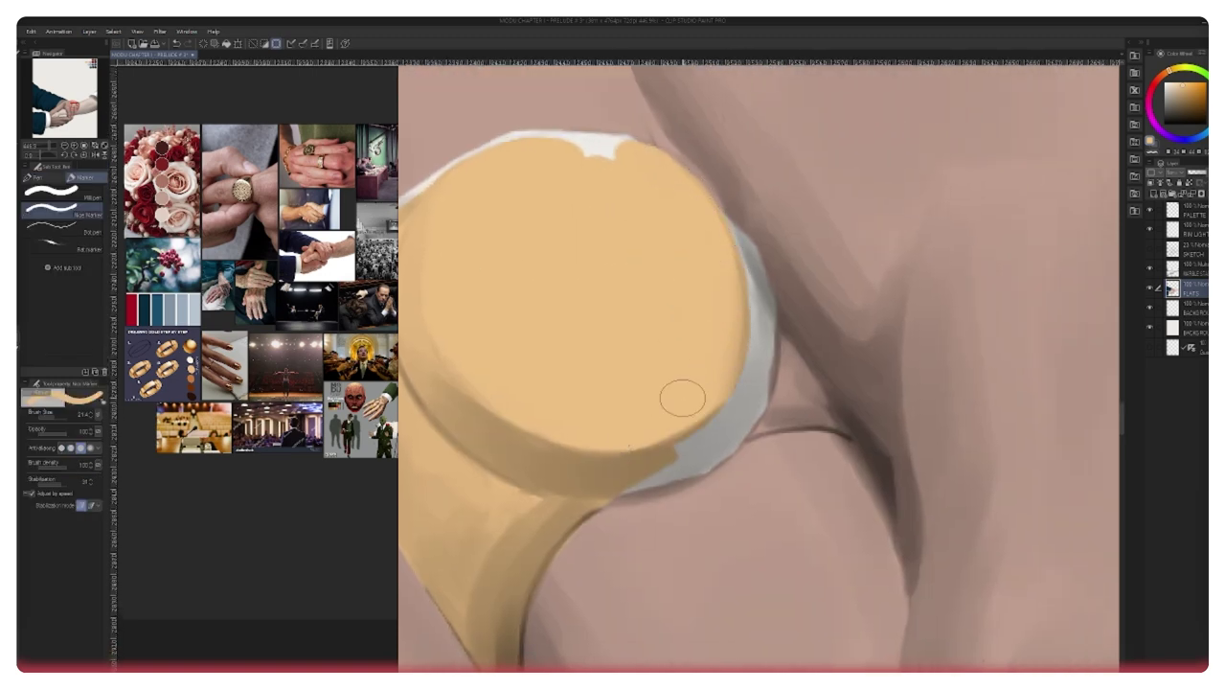
Step: Sample the ring's gold and cover the remaining grey side rim and white upper edge with it
left_click(599, 481, "alt")
mouse_move(618, 477)
left_mouse_down()
mouse_move(775, 324)
mouse_move(760, 304)
left_mouse_up()
mouse_move(760, 308)
left_mouse_down()
mouse_move(688, 455)
mouse_move(750, 401)
mouse_move(623, 488)
left_mouse_up()
left_click_drag(757, 359, 736, 433)
left_click_drag(723, 234, 755, 324)
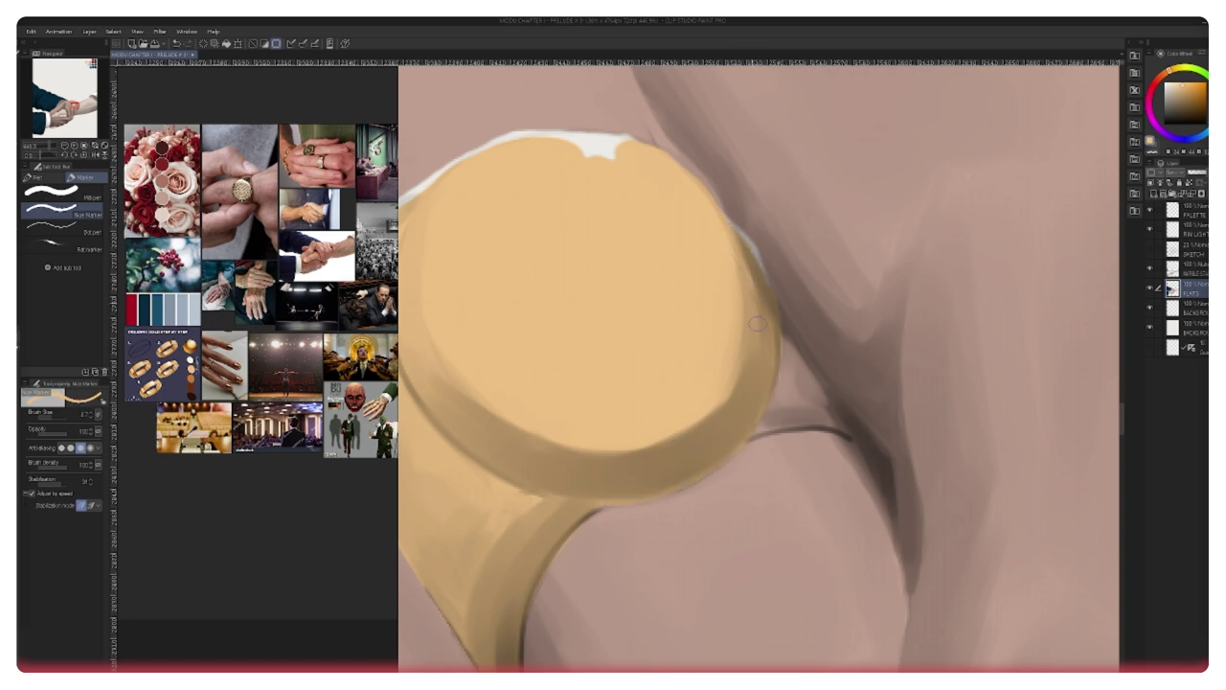
mouse_move(681, 206)
left_mouse_down()
mouse_move(674, 213)
mouse_move(791, 365)
left_mouse_up()
mouse_move(763, 302)
left_mouse_down()
mouse_move(713, 290)
mouse_move(625, 307)
left_mouse_up()
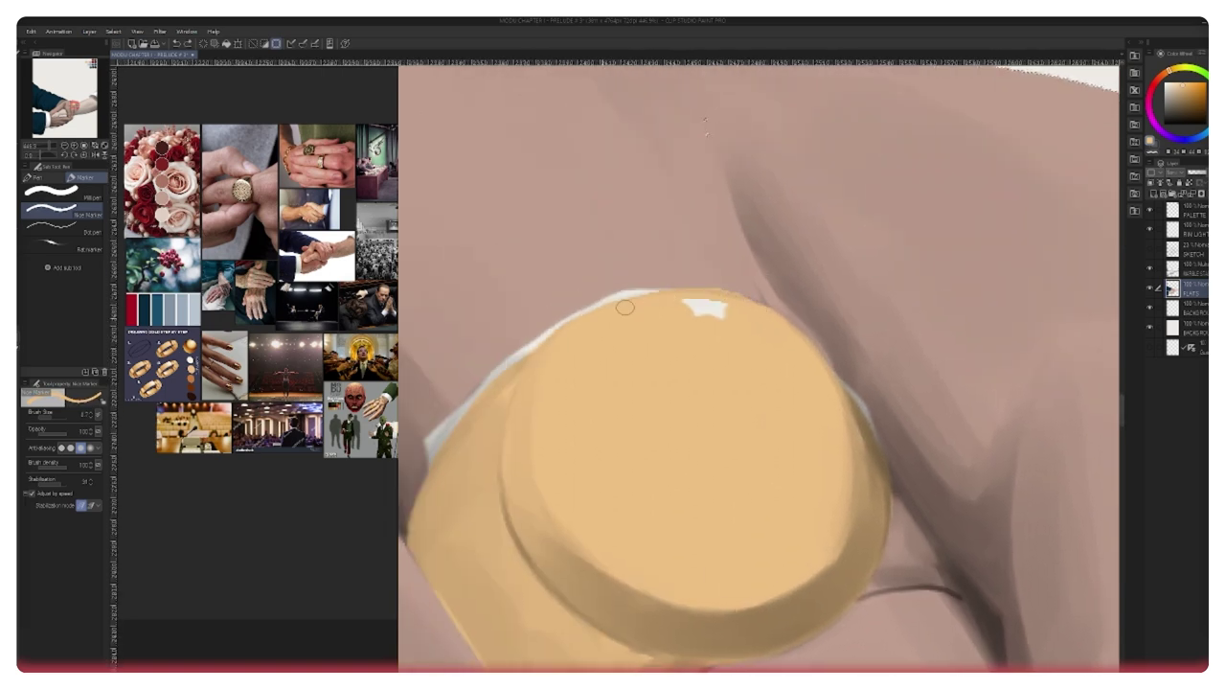
mouse_move(704, 307)
left_mouse_down()
mouse_move(658, 304)
mouse_move(756, 285)
left_mouse_up()
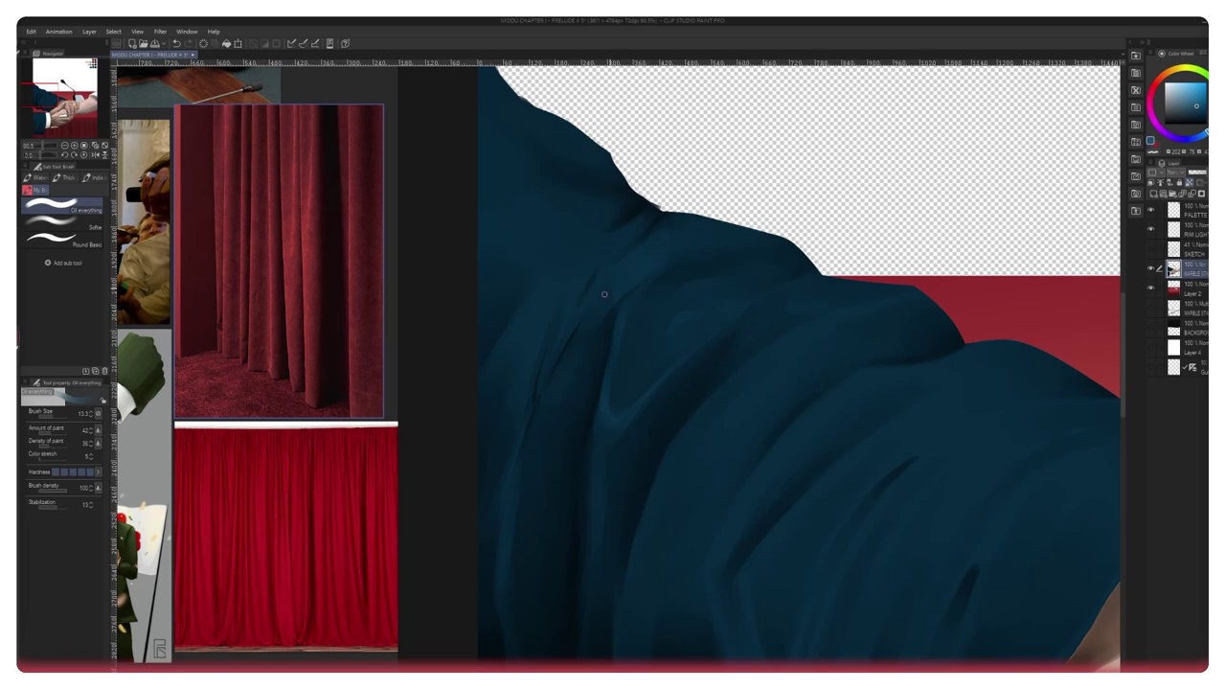
Step: Blend and smooth the folds of the upper dark blue jacket sleeve with soft brush strokes
left_click_drag(645, 217, 716, 244)
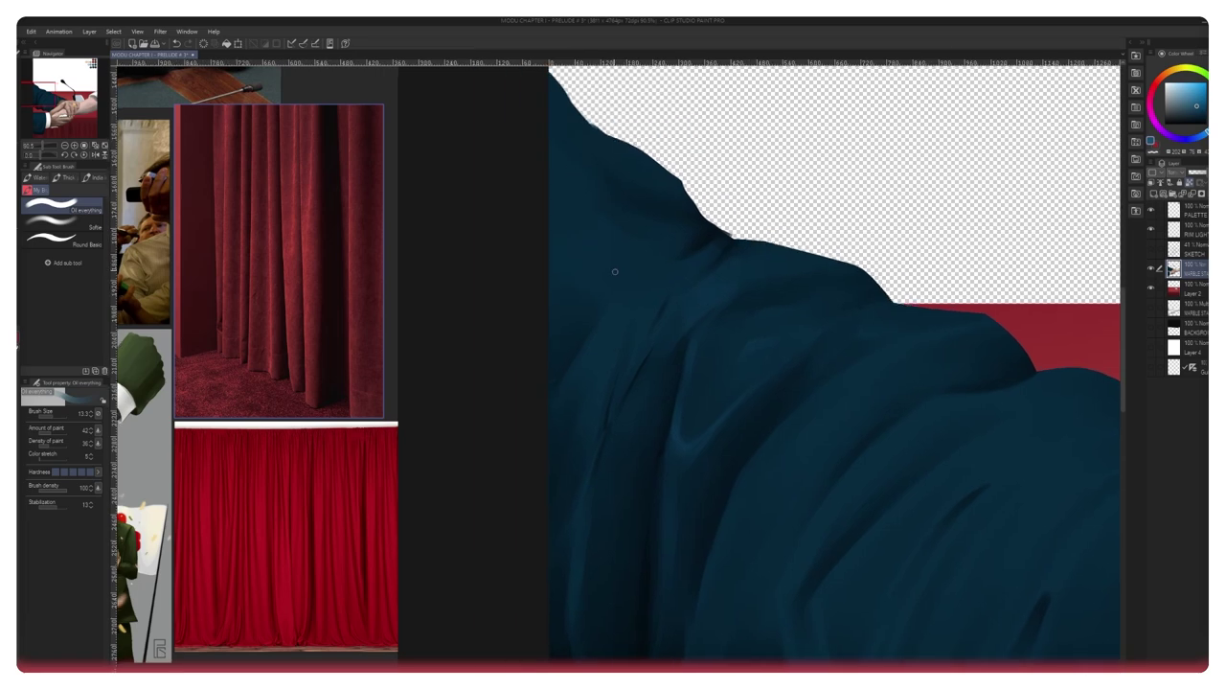
left_click_drag(611, 259, 604, 268)
left_click_drag(650, 231, 566, 237, "ctrl")
mouse_move(665, 285)
left_mouse_down("ctrl")
mouse_move(757, 273)
mouse_move(709, 213)
left_mouse_up("ctrl")
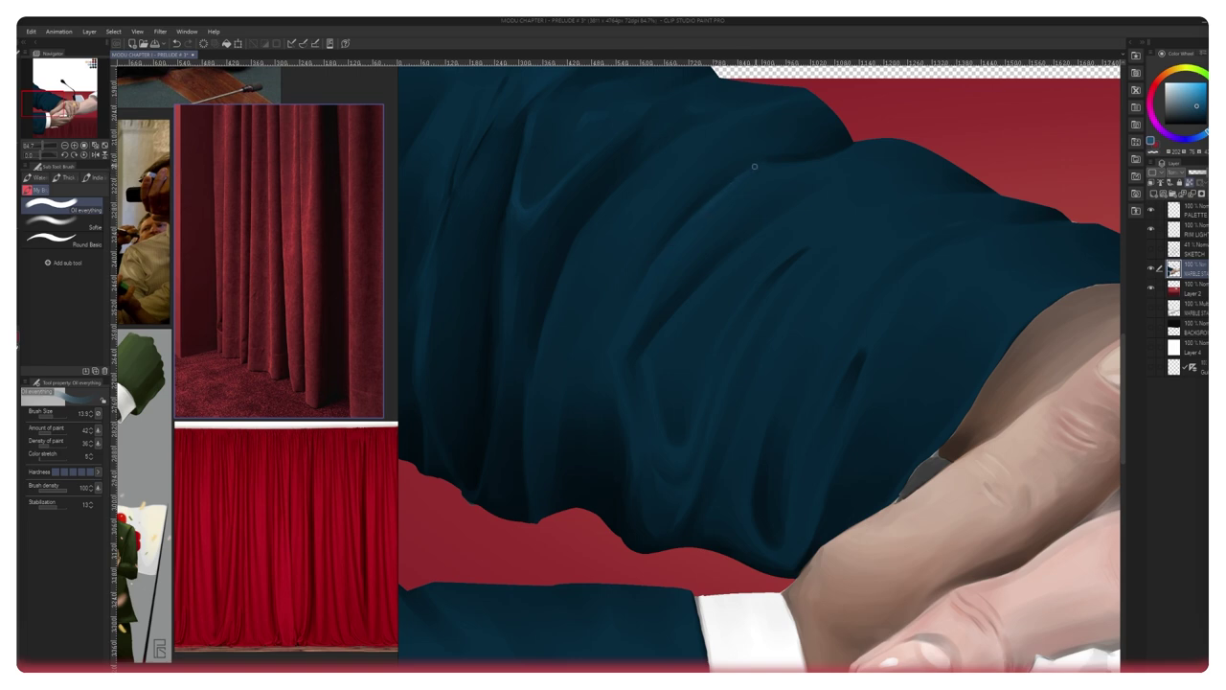
left_click_drag(640, 360, 529, 362)
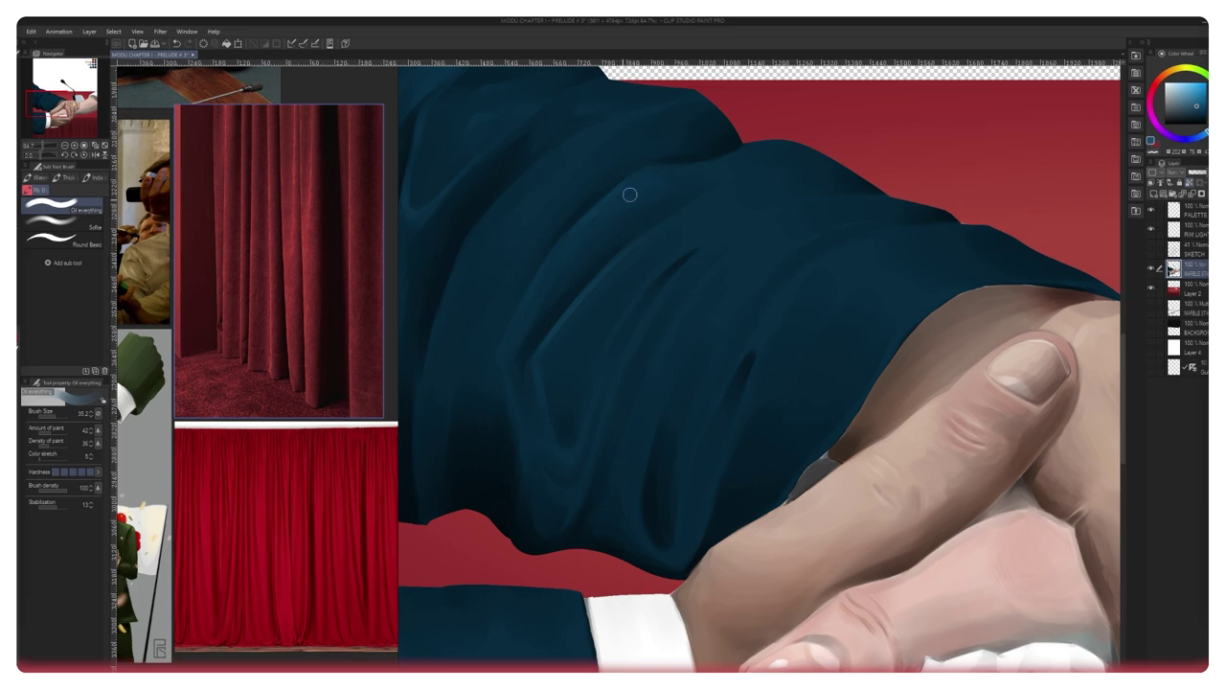
Step: Smooth the remaining folds of the upper blue sleeve and shade the fold in the lower sleeve beside its white cuff
left_click_drag(665, 144, 673, 226)
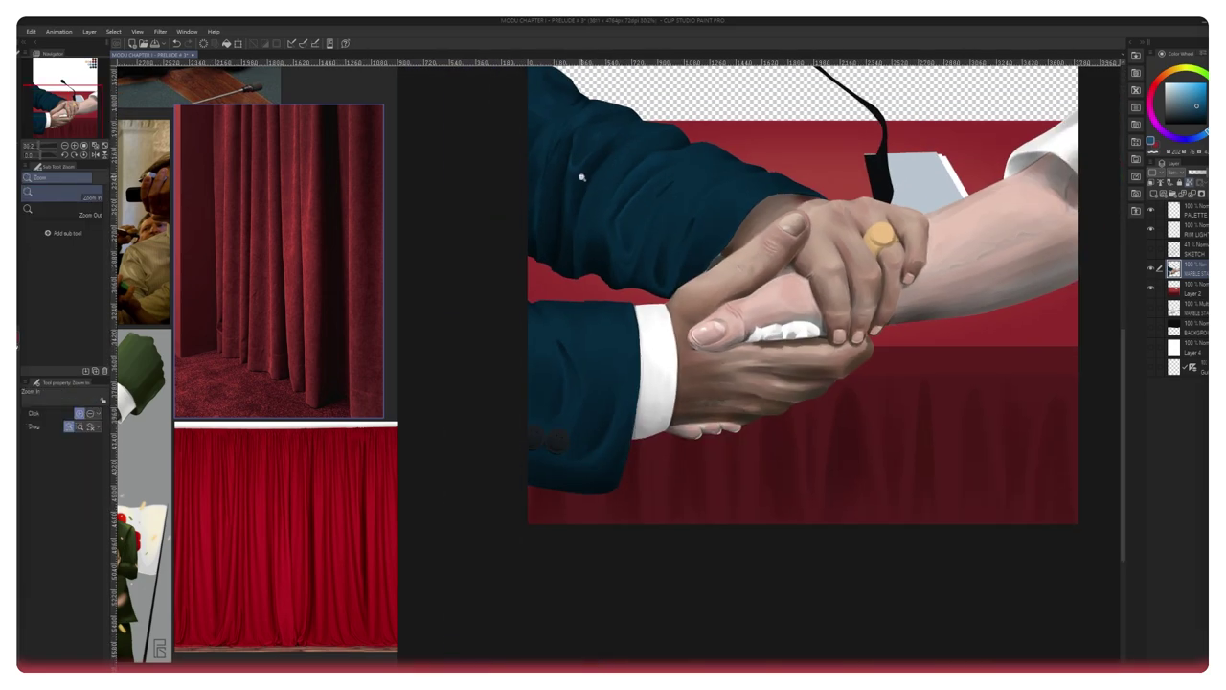
scroll(581, 177, "up", 5)
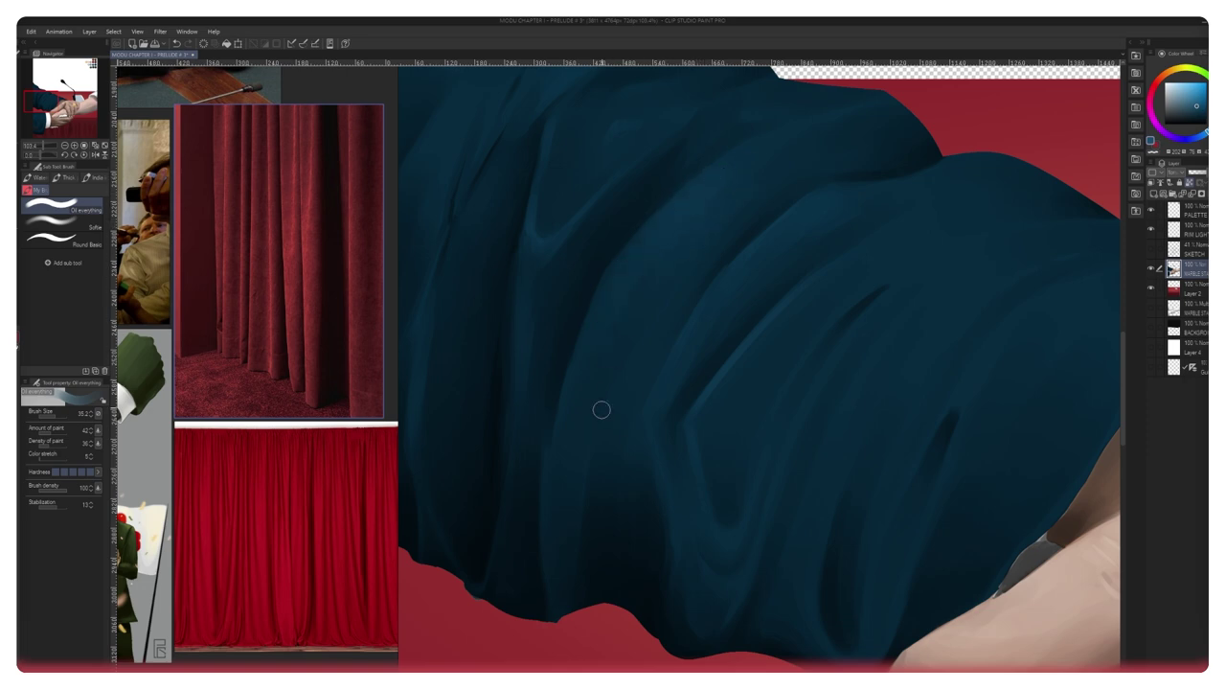
scroll(602, 409, "down", 4)
scroll(777, 240, "up", 4)
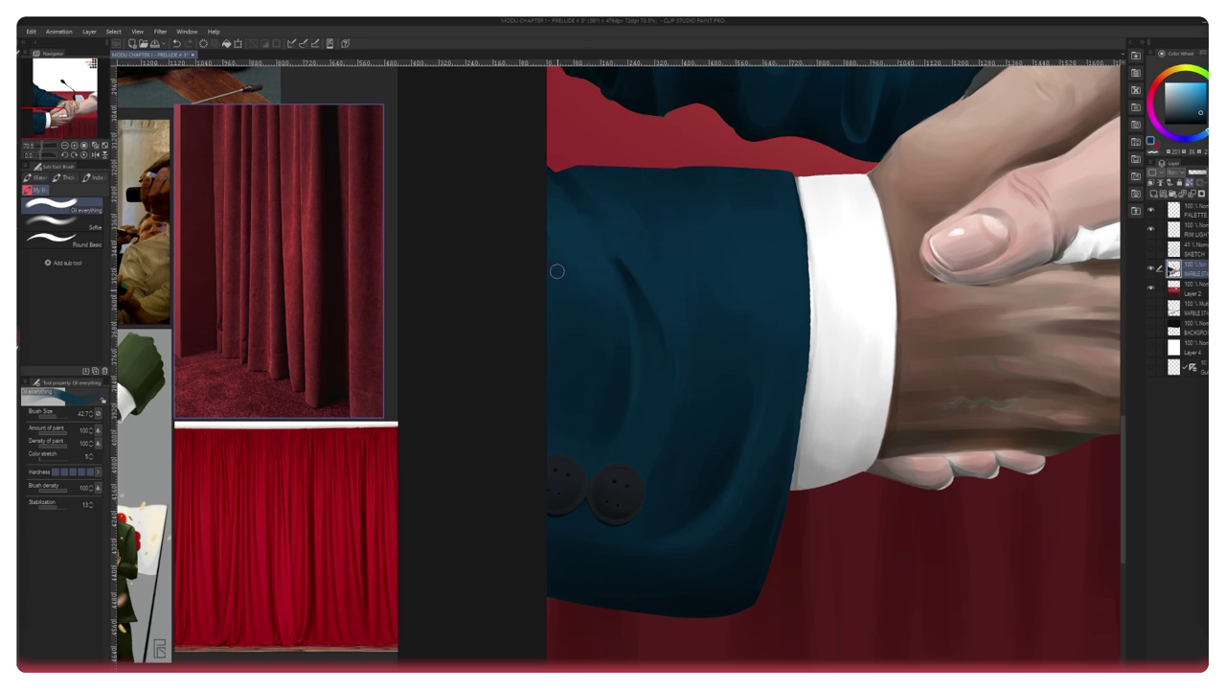
left_click_drag(631, 255, 627, 256)
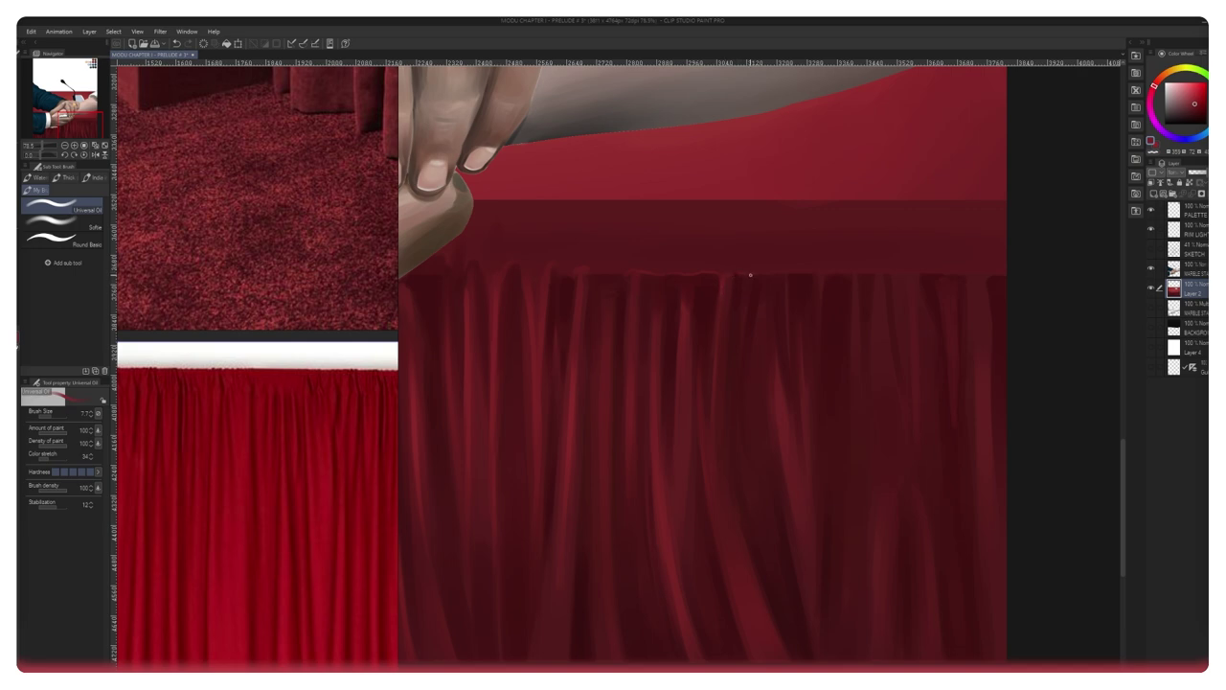
Step: Paint a thin lighter red edge along the gathered seam at the top of the table's draped skirt, out to the canvas edge
key("r")
mouse_move(675, 216)
left_mouse_down()
mouse_move(635, 216)
mouse_move(522, 263)
left_mouse_up()
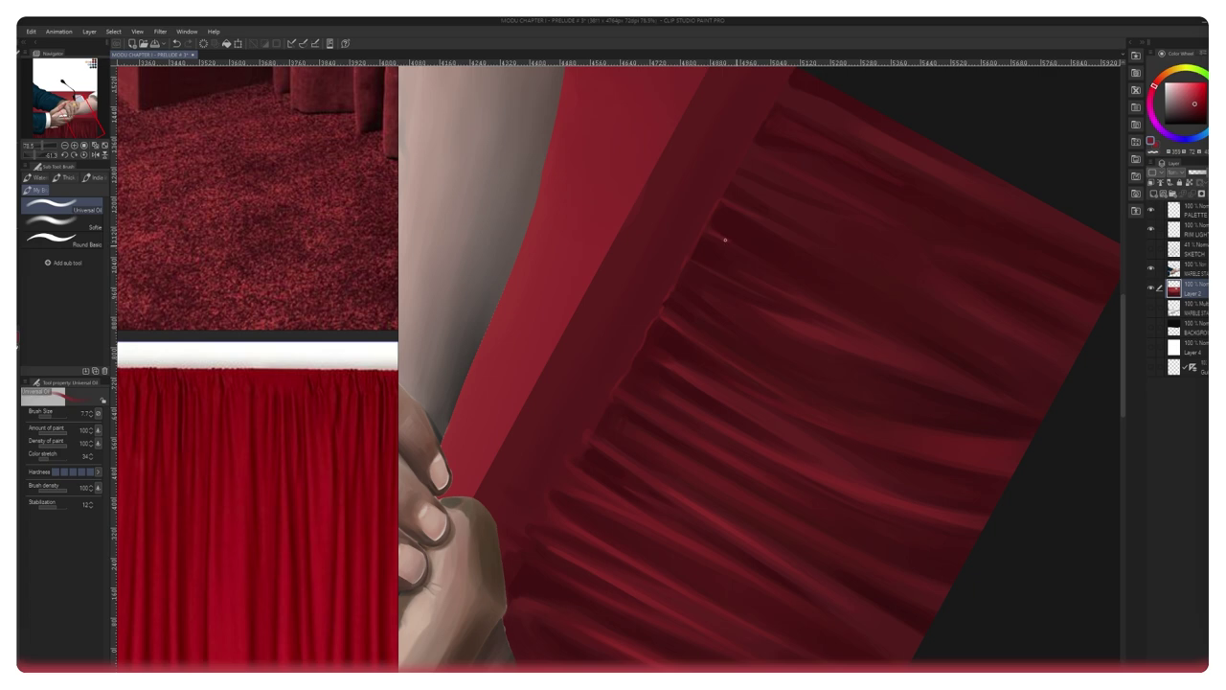
left_click_drag(759, 191, 680, 252)
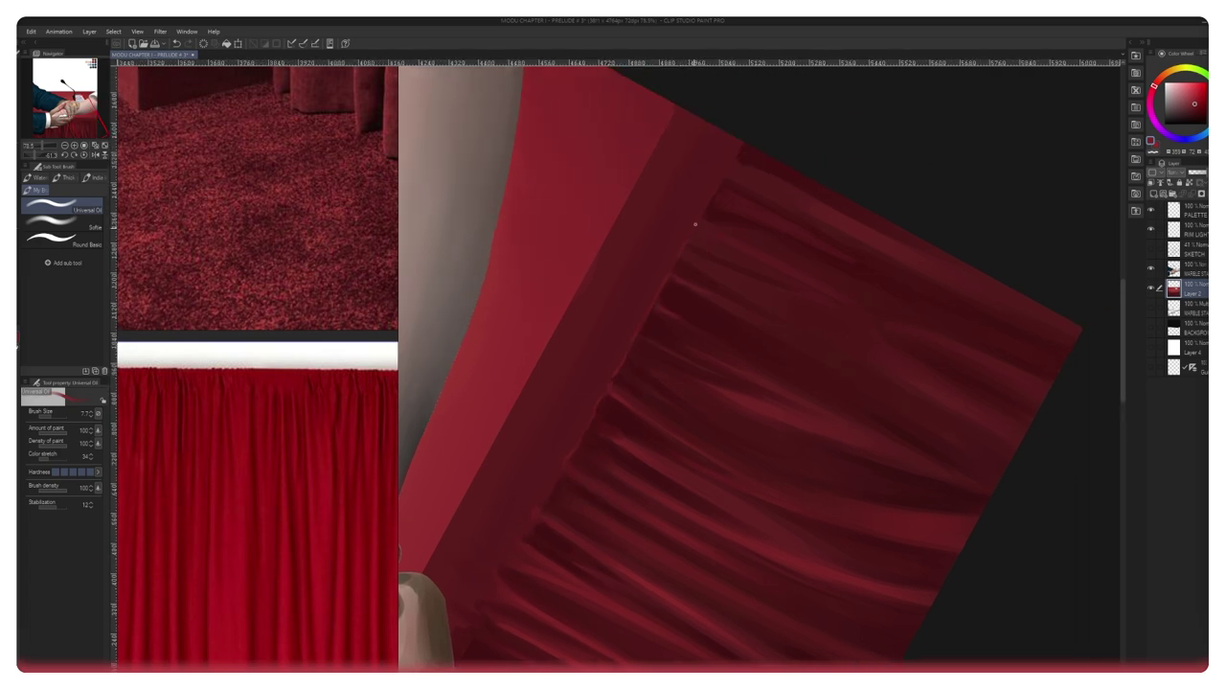
left_click_drag(742, 141, 753, 177)
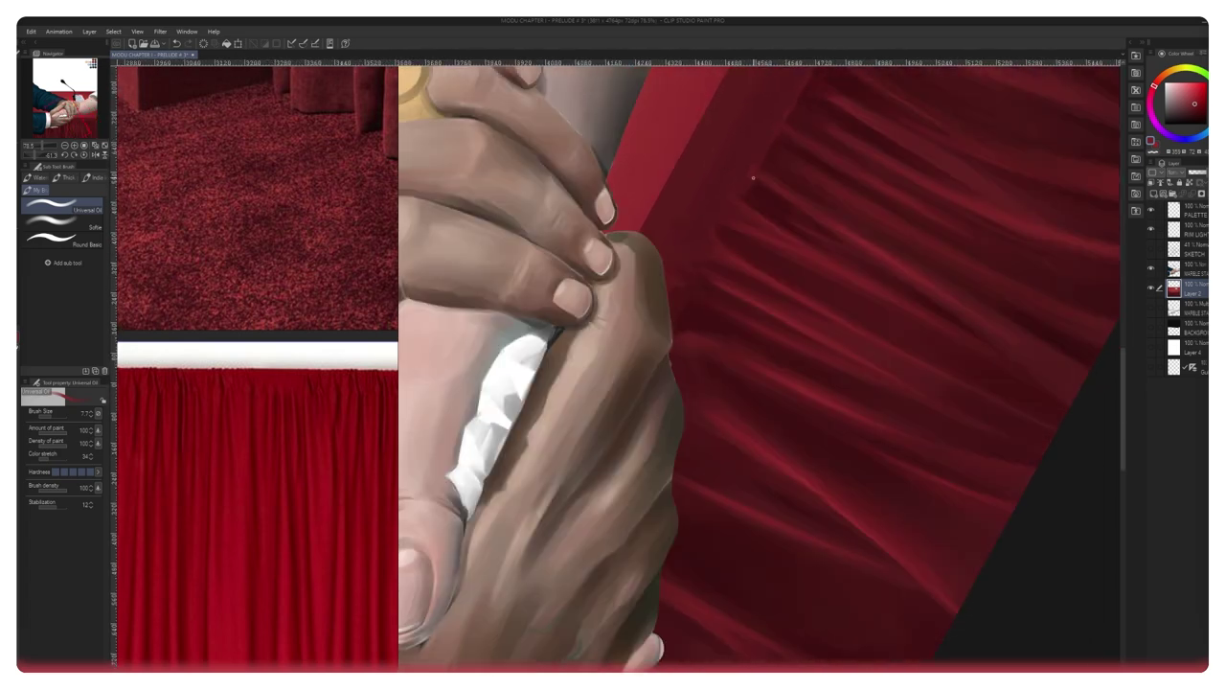
left_click_drag(782, 111, 650, 317)
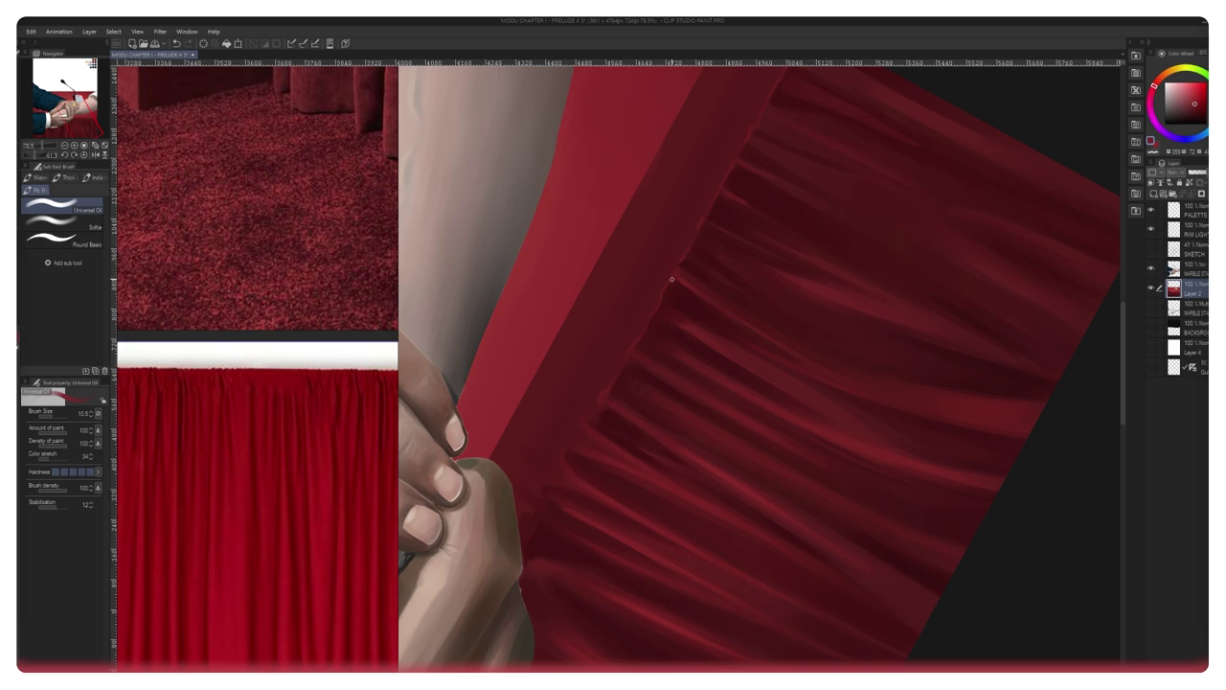
left_click_drag(698, 224, 696, 176)
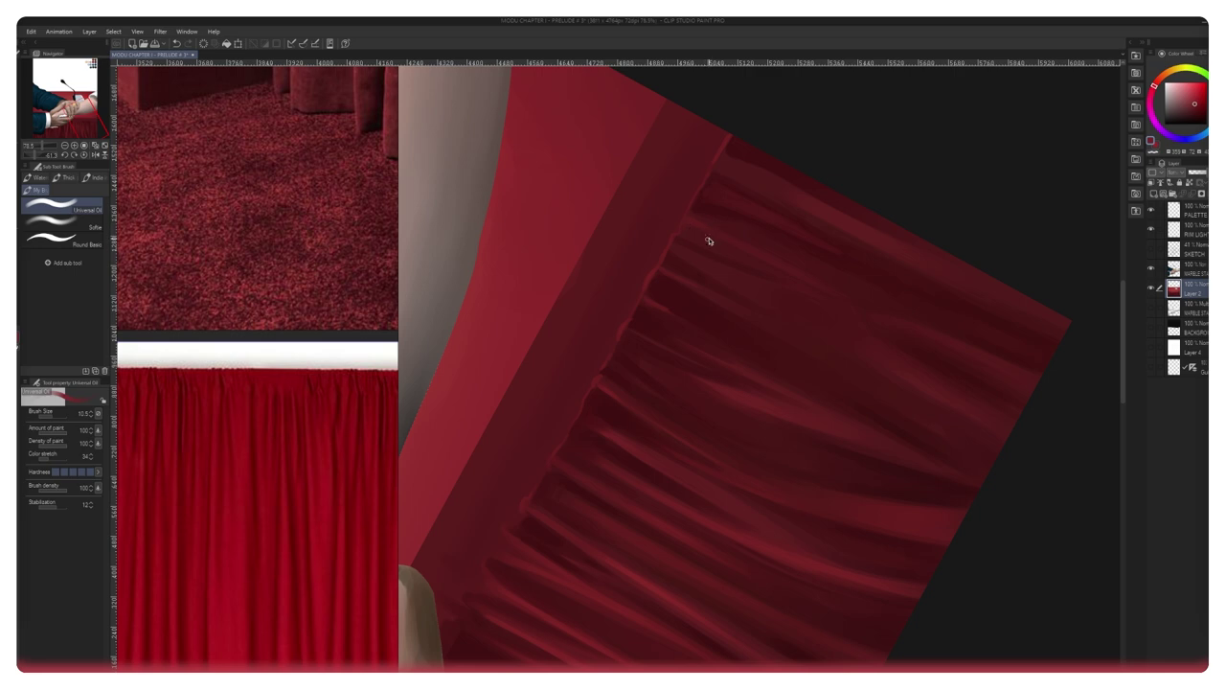
left_click_drag(684, 228, 691, 229)
left_click_drag(705, 227, 560, 264)
Step: Straighten the canvas and paint dark and light vertical folds in the outer end of the red table skirt
left_click(86, 154)
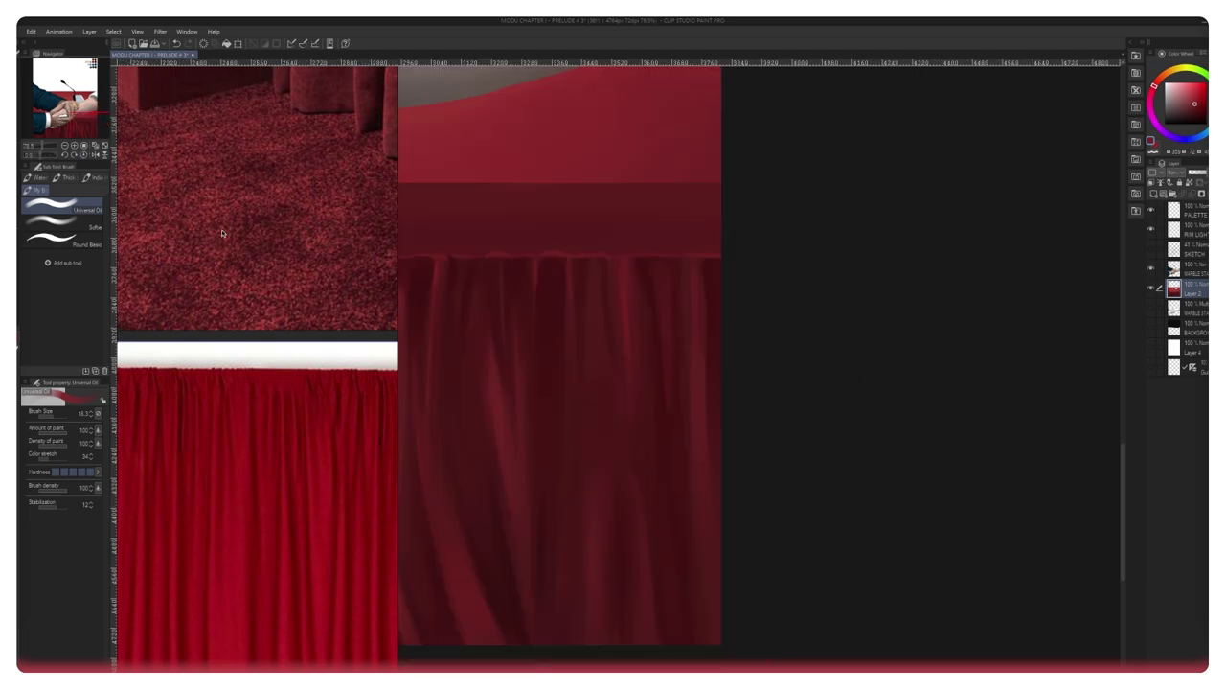
left_click_drag(692, 283, 676, 247)
left_click_drag(718, 283, 808, 187)
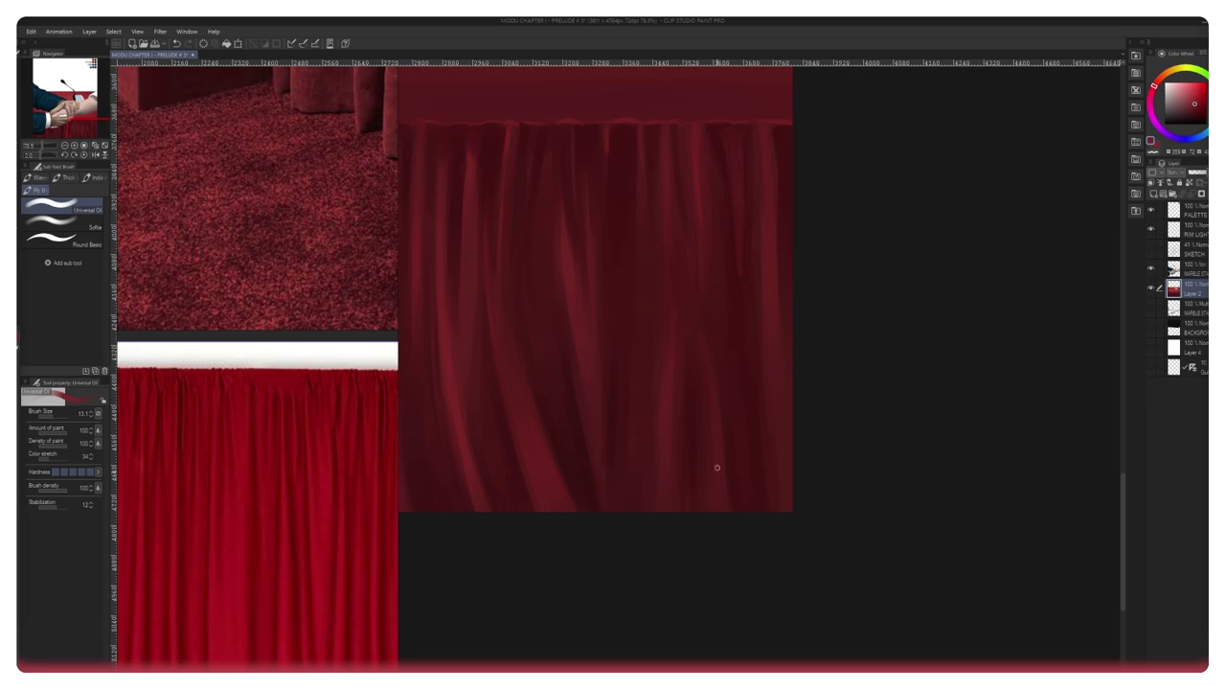
left_click_drag(718, 467, 746, 408)
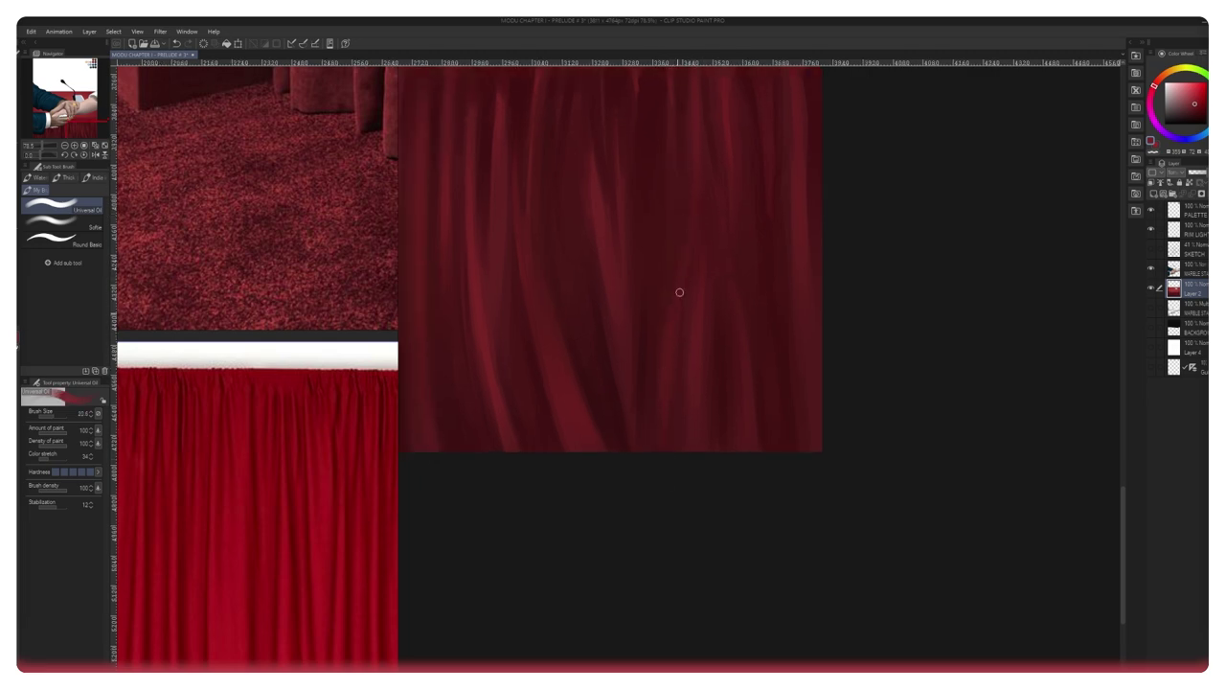
key("bracketleft")
left_click_drag(700, 299, 722, 370)
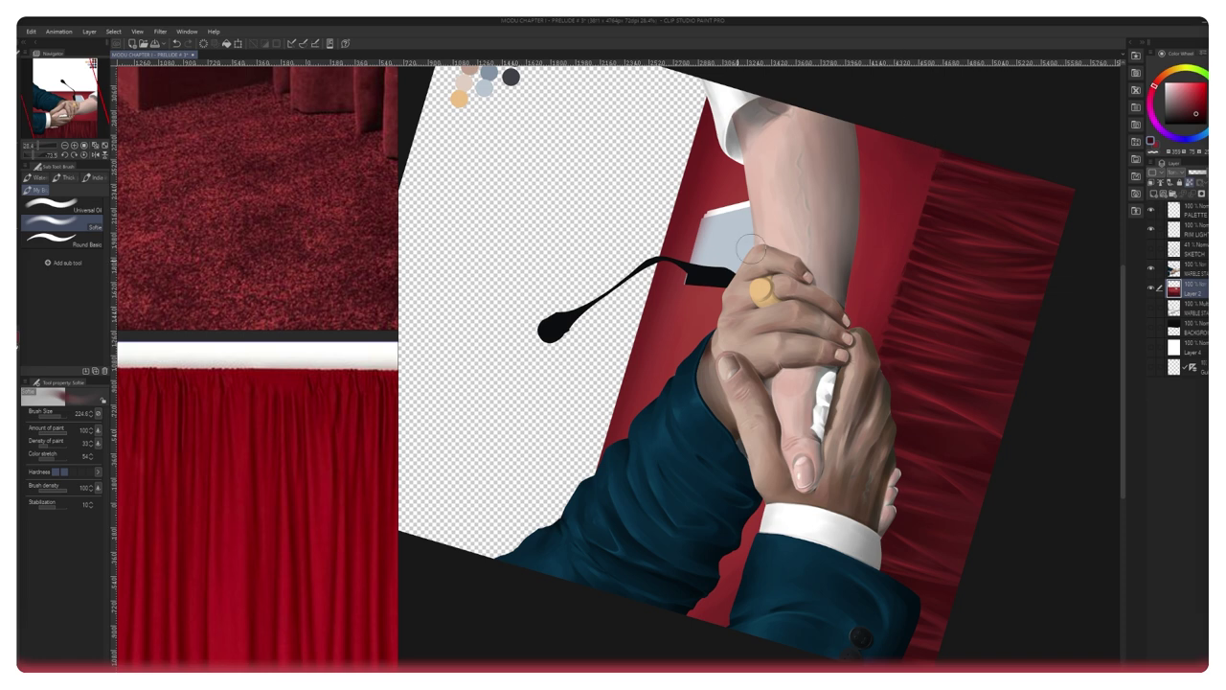
Step: Lasso-fill lighter grey planes on the neck and face of the tuxedoed man in the audience
left_click_drag(598, 310, 634, 375)
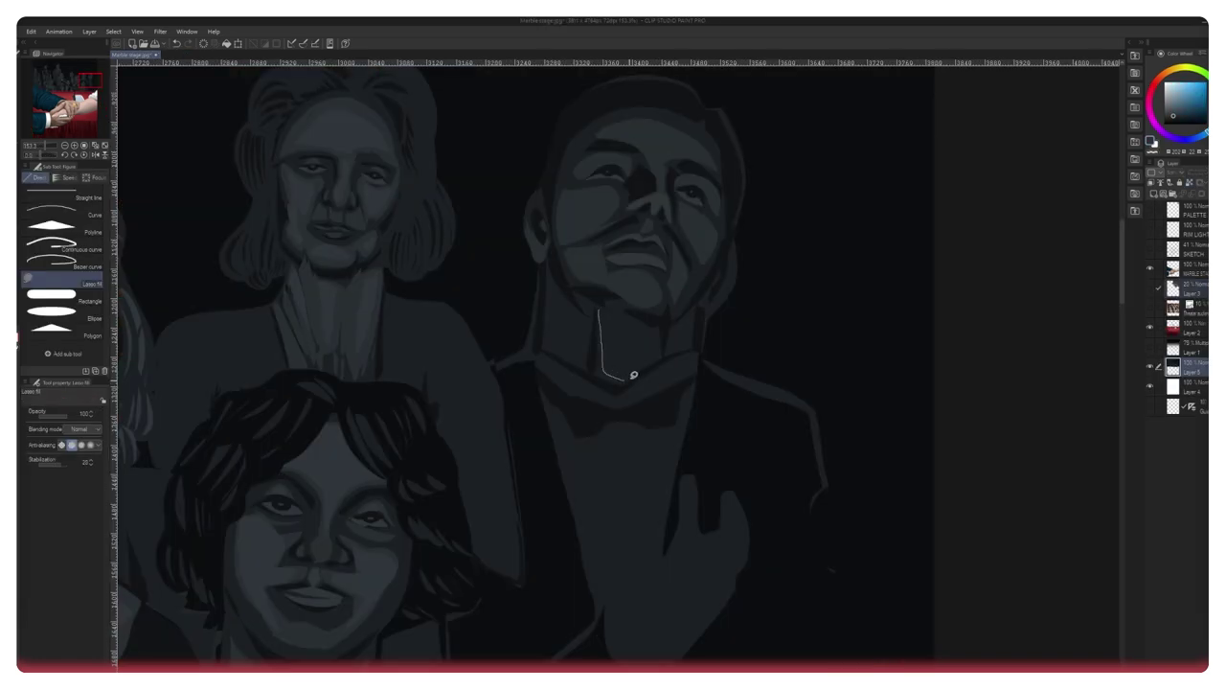
left_click_drag(619, 315, 575, 307)
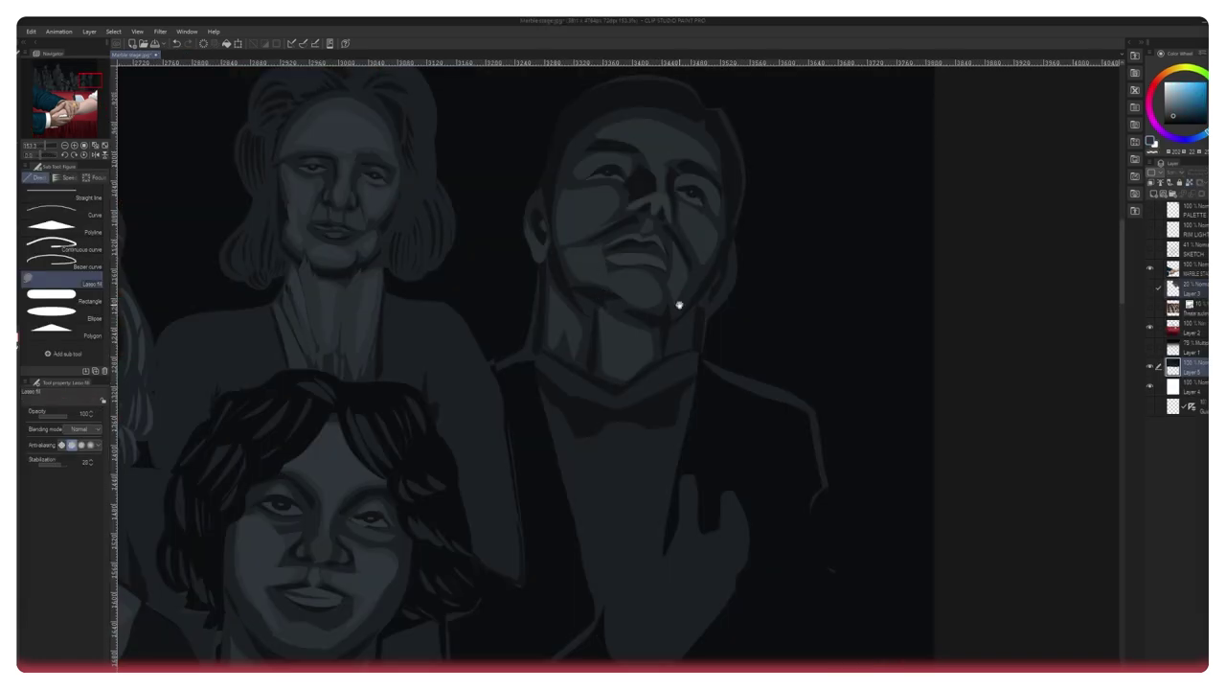
mouse_move(679, 303)
left_mouse_down()
mouse_move(649, 273)
mouse_move(658, 283)
left_mouse_up()
mouse_move(699, 171)
left_mouse_down()
mouse_move(709, 235)
mouse_move(733, 266)
left_mouse_up()
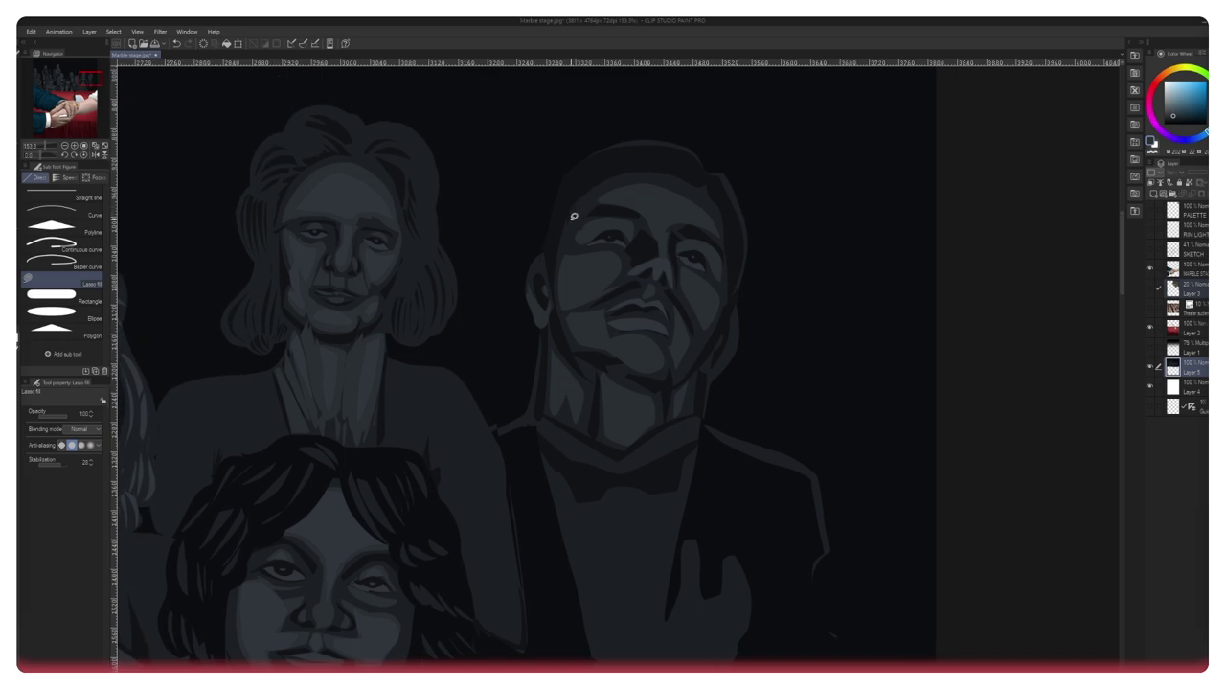
left_click_drag(592, 206, 572, 219)
mouse_move(607, 311)
left_mouse_down()
mouse_move(597, 282)
mouse_move(576, 324)
mouse_move(586, 279)
left_mouse_up()
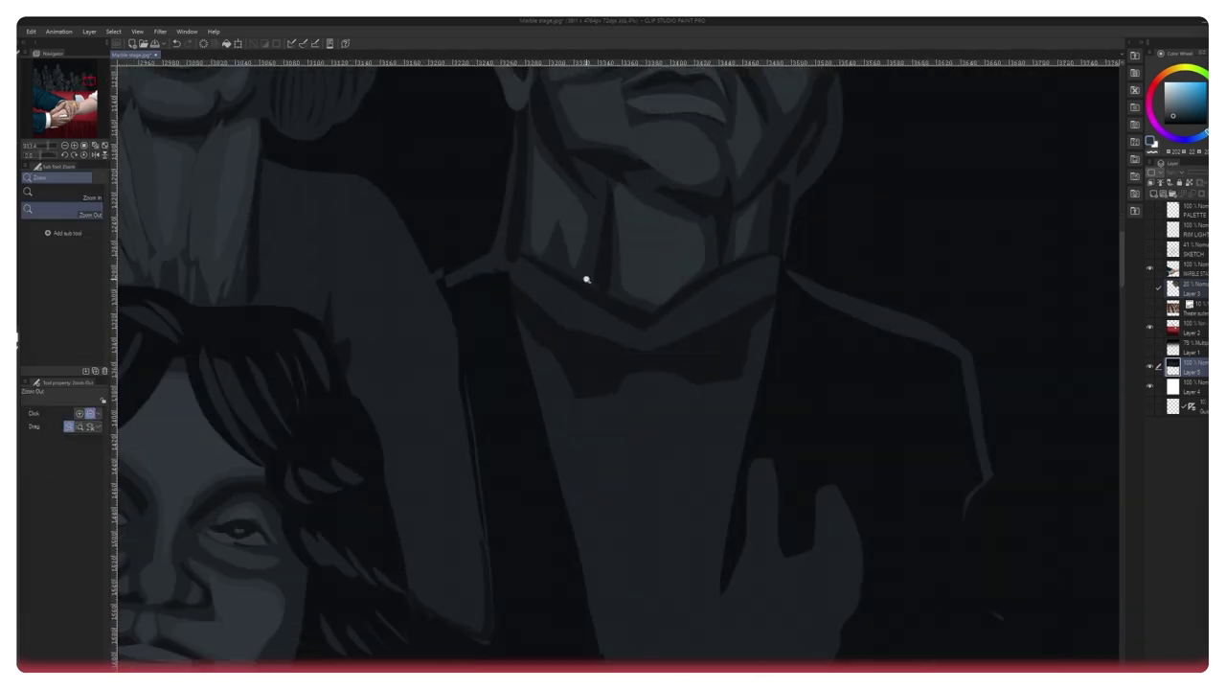
Step: Fill the man's shirt front with a lighter grey lasso shape below the bow tie, undoing and redrawing the outline
scroll(635, 418, "down", 3)
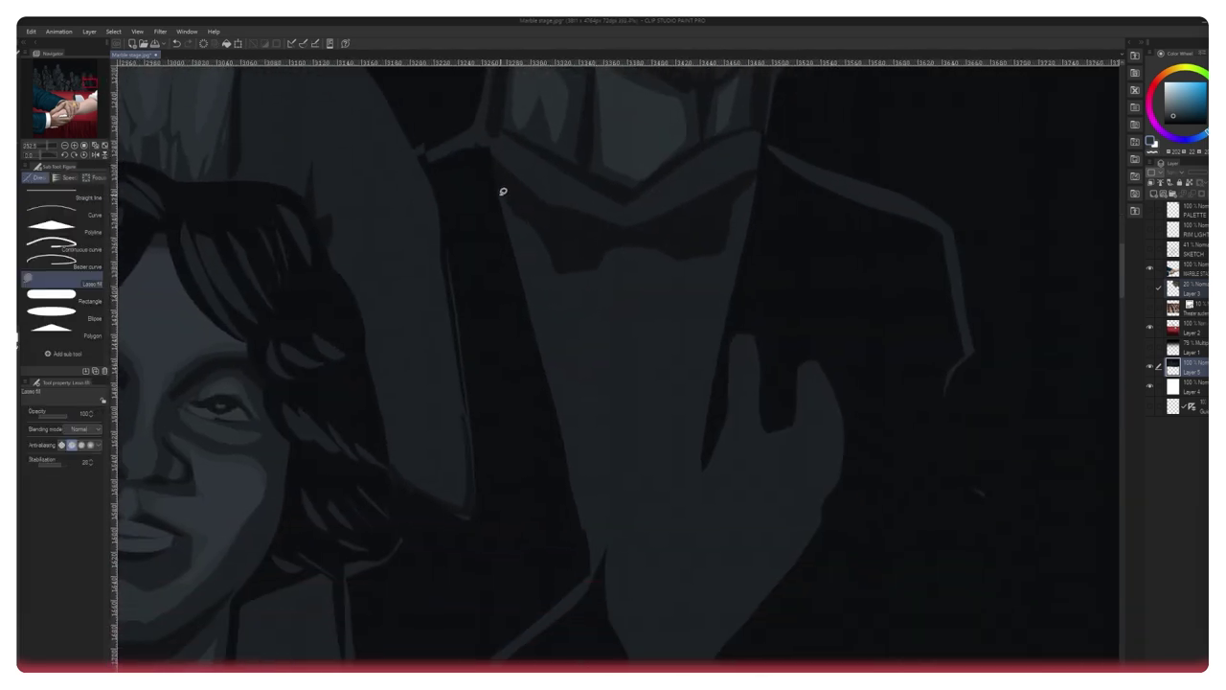
mouse_move(497, 189)
left_mouse_down()
mouse_move(594, 515)
mouse_move(595, 576)
mouse_move(709, 320)
left_mouse_up()
key("ctrl+z")
key("ctrl+z")
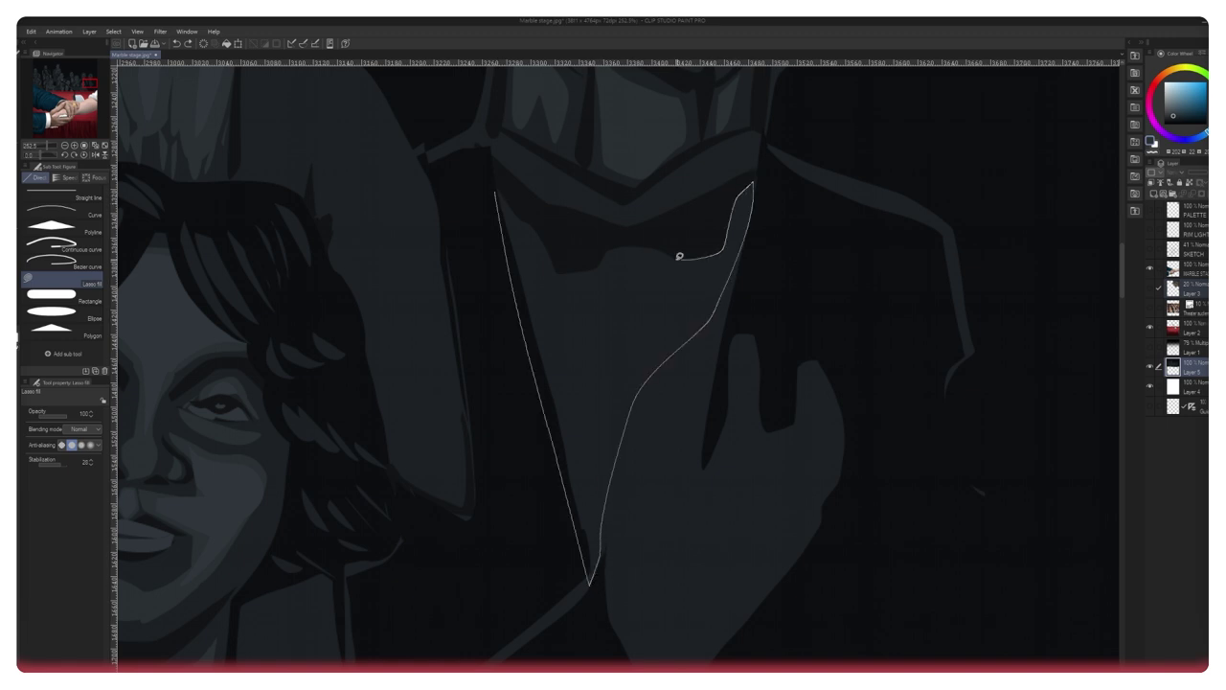
left_click_drag(556, 275, 496, 193)
left_click_drag(649, 287, 612, 256)
mouse_move(699, 145)
left_mouse_down()
mouse_move(553, 526)
mouse_move(619, 263)
left_mouse_up()
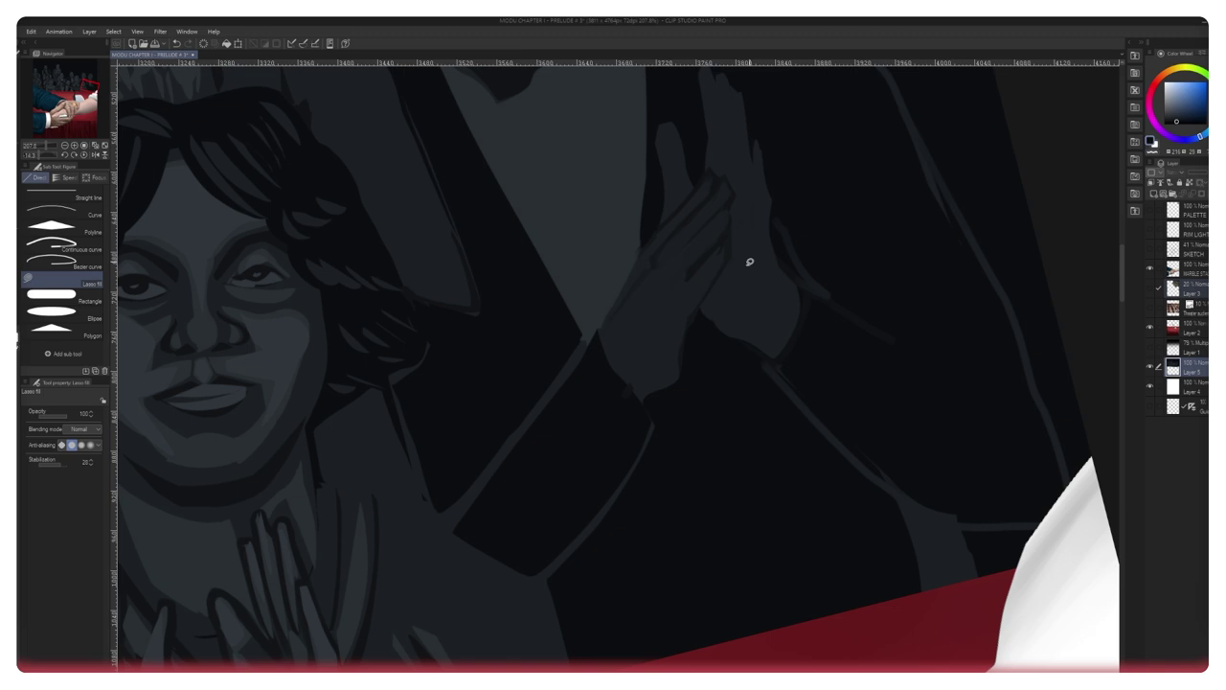
Step: Paint dark gaps between the fingers of the man's rear clapping hand and reshape the fingertips with lasso fills in sampled tones
left_click(750, 261, "alt")
left_click_drag(725, 184, 698, 283)
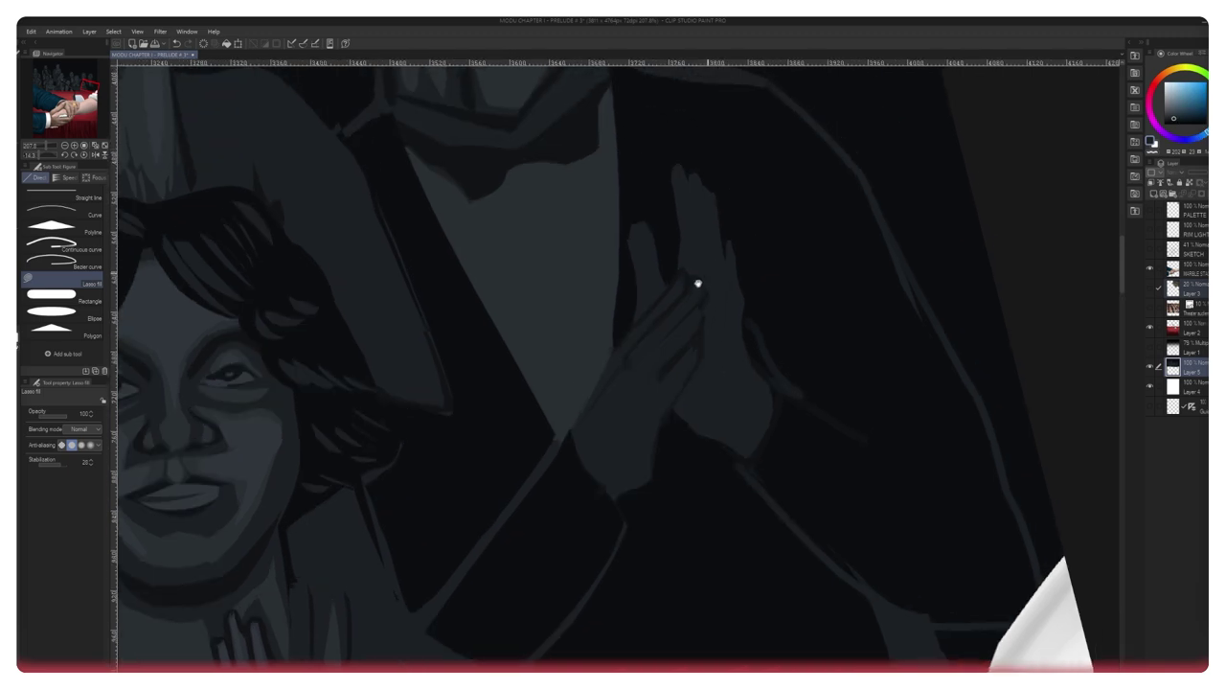
left_click(433, 406, "alt")
key("b")
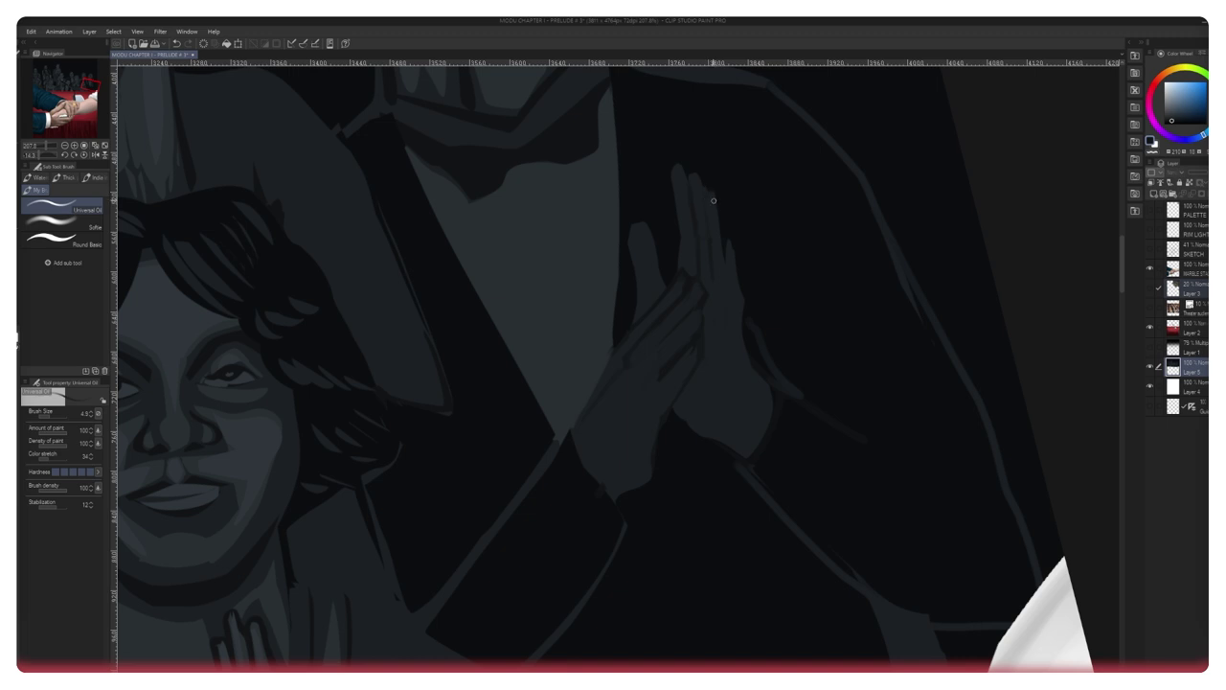
left_click(710, 223, "alt")
key("u")
left_click_drag(714, 192, 725, 217)
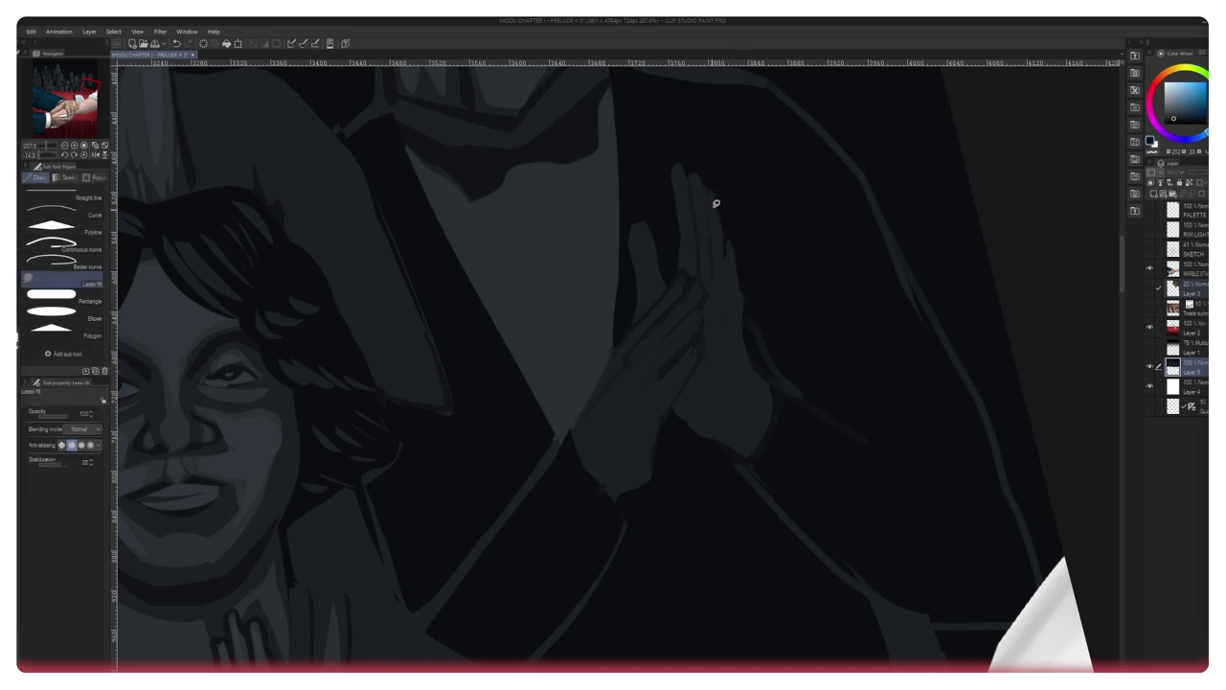
left_click(718, 187, "alt")
left_click_drag(706, 188, 725, 230)
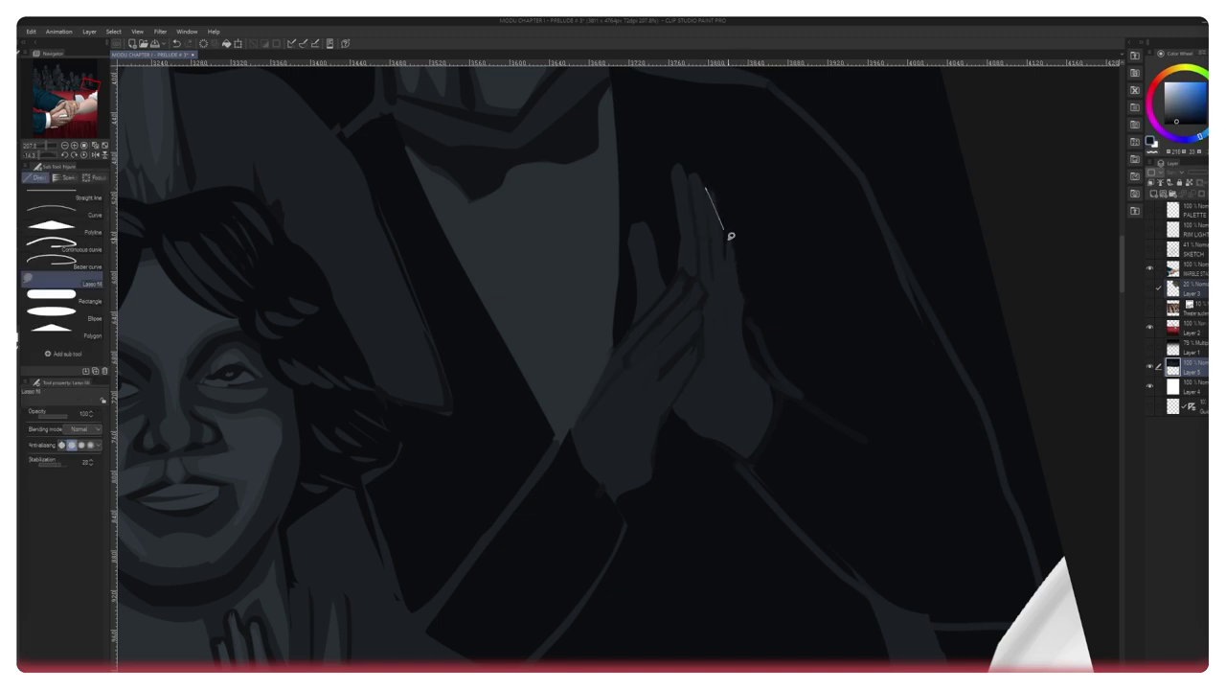
Step: Define the outer fingers of the man's rear hand with thin brush strokes in sampled dark and mid greys
left_click(390, 384, "alt")
key("b")
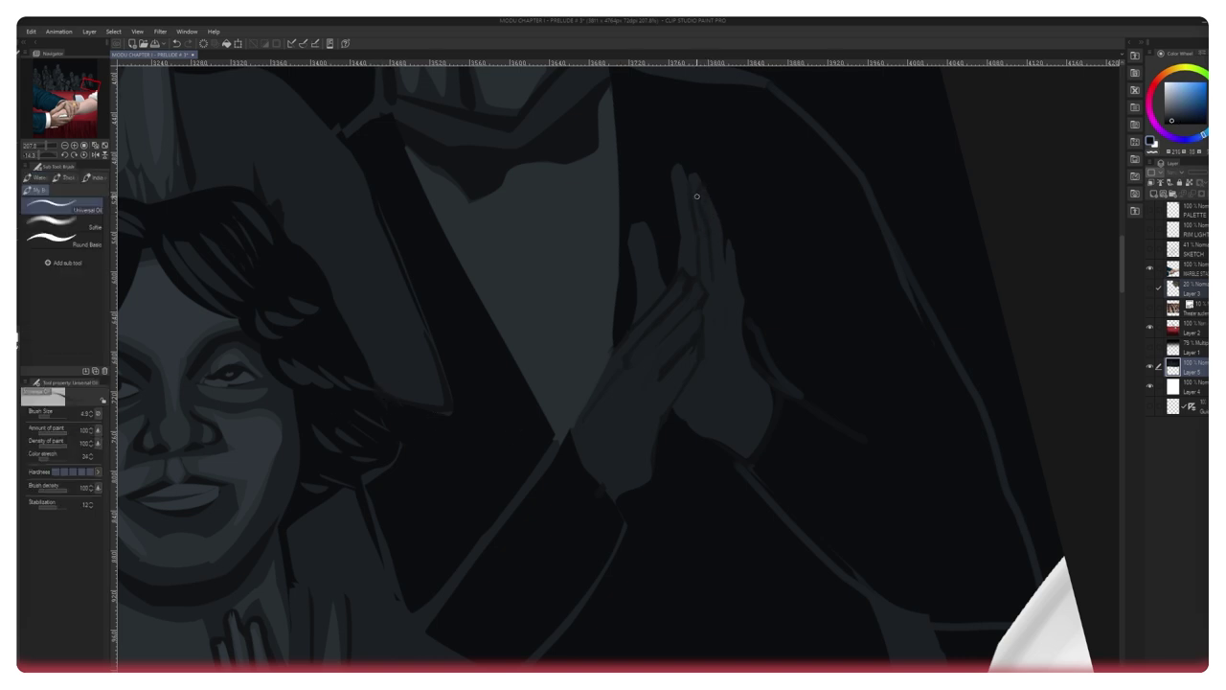
left_click(715, 210, "alt")
left_click(734, 248, "alt")
left_click(732, 254, "alt")
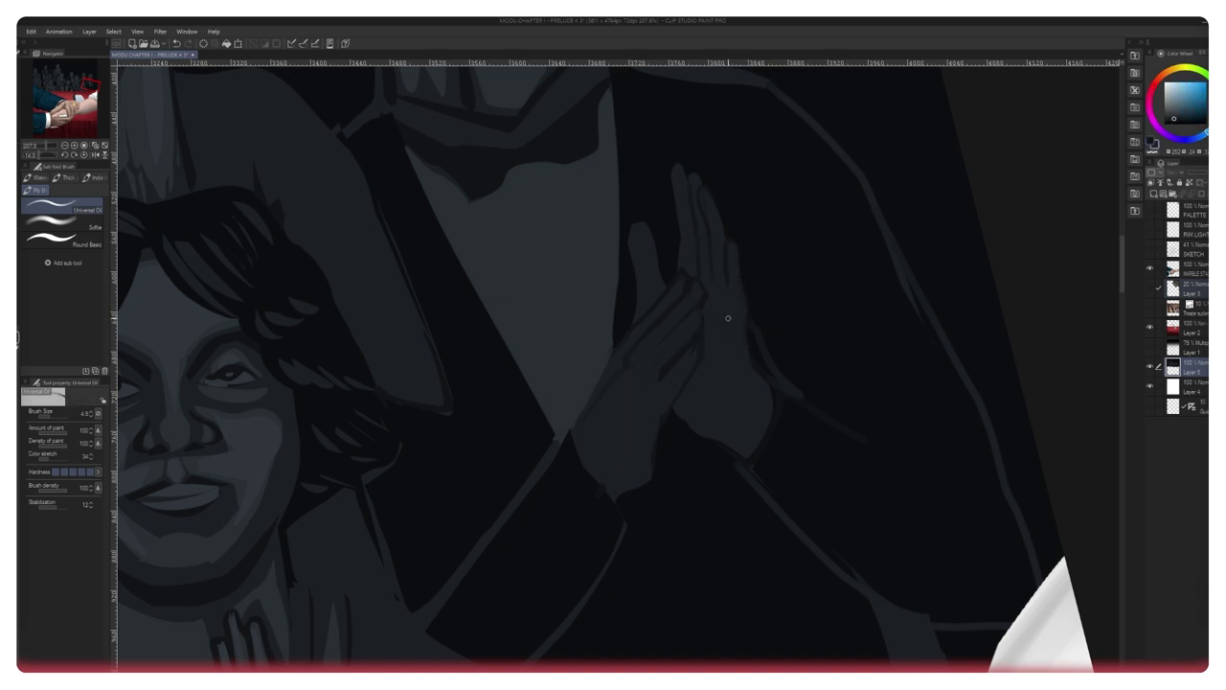
Step: Shade the palm of the man's rear hand with sampled greys, undoing a lasso fill at its lower inner edge
left_click(706, 396, "alt")
left_click(686, 442, "alt")
key("u")
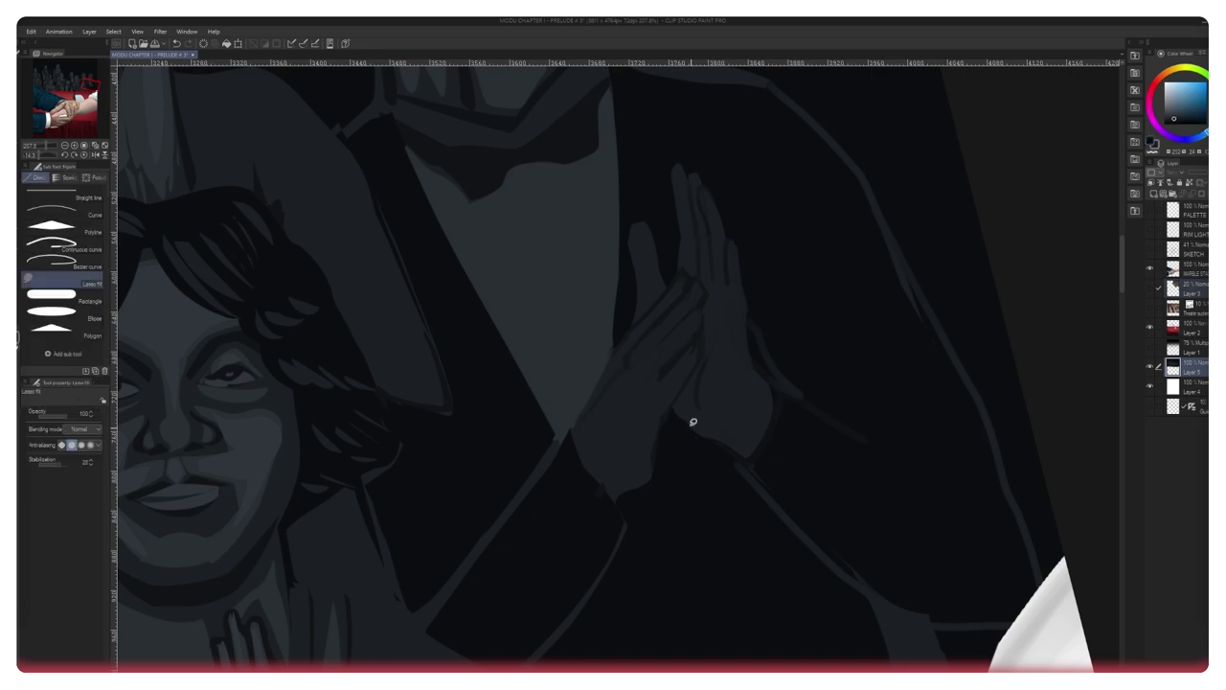
left_click_drag(671, 421, 691, 417)
key("ctrl+z")
left_click(689, 428, "alt")
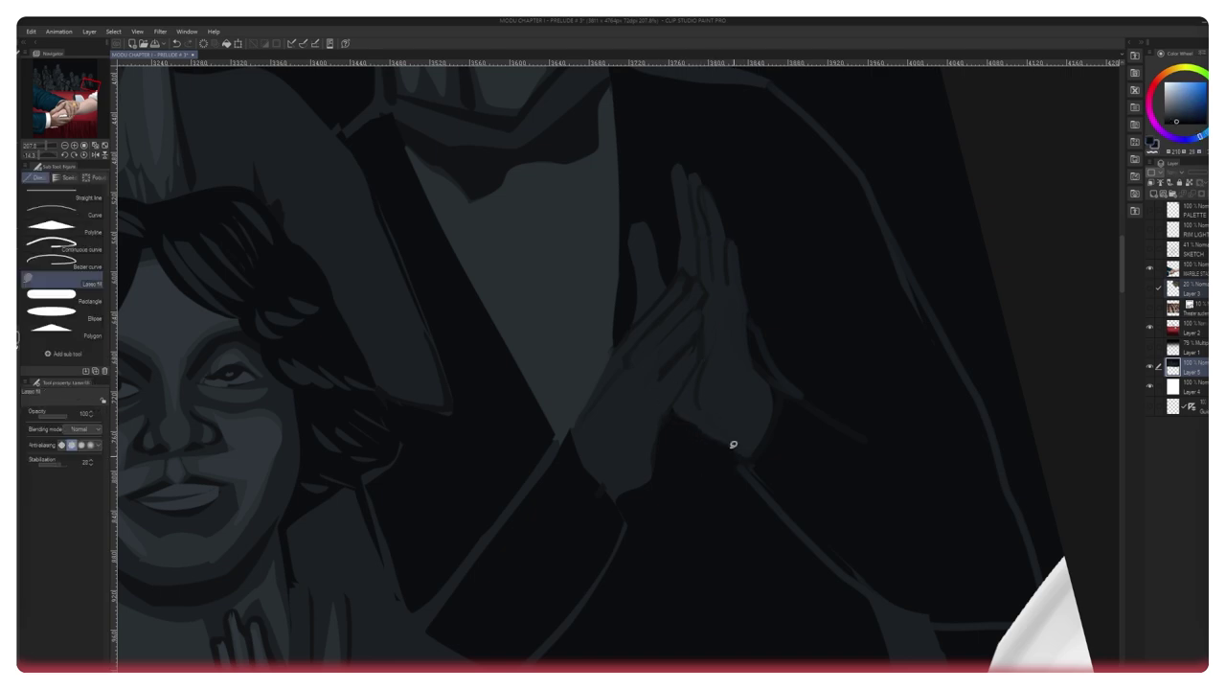
Step: Sample a lighter grey and lasso-fill highlights along the fingers and back of the man's front clapping hand
key("alt+space")
key("alt+space")
left_click_drag(711, 292, 657, 281)
left_click(660, 285, "alt")
mouse_move(701, 318)
left_mouse_down()
mouse_move(731, 291)
mouse_move(745, 240)
mouse_move(753, 266)
left_mouse_up()
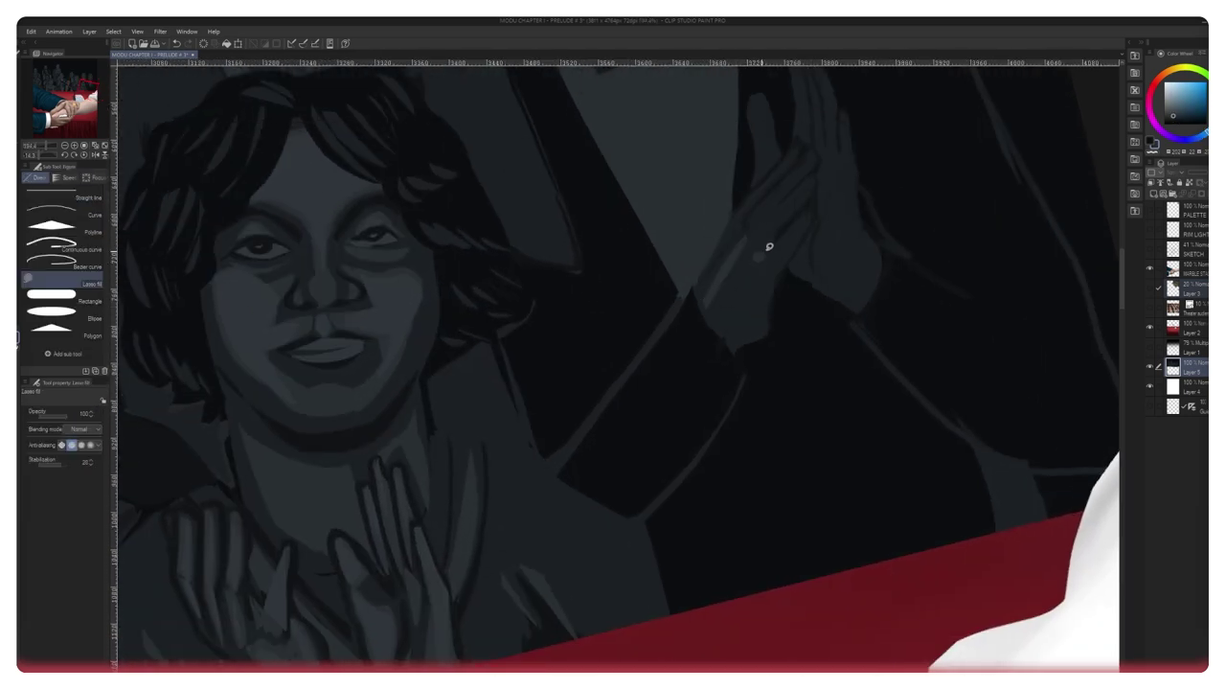
mouse_move(813, 211)
left_mouse_down()
mouse_move(765, 260)
mouse_move(763, 236)
mouse_move(803, 205)
left_mouse_up()
left_click_drag(807, 147, 741, 223)
left_click_drag(691, 289, 725, 231)
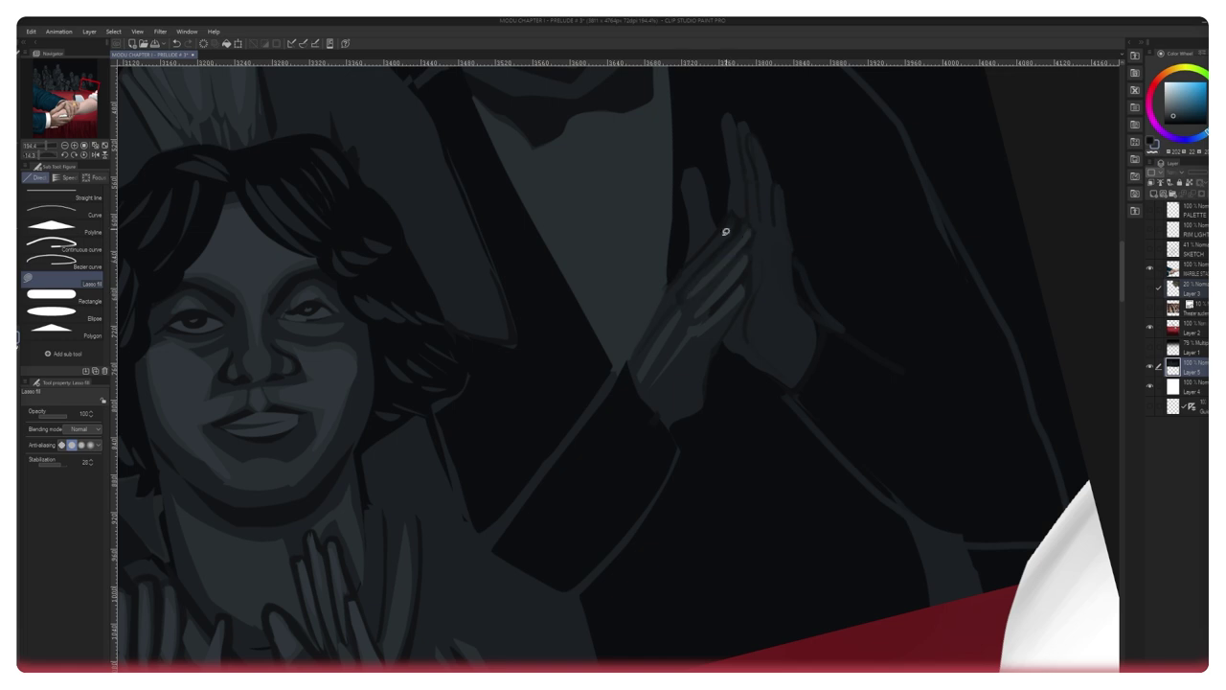
Step: Refine the front hand's outer edge and lower finger with further lasso-filled shapes
left_click_drag(679, 285, 675, 289)
left_click_drag(631, 378, 680, 283)
left_click_drag(706, 326, 709, 321)
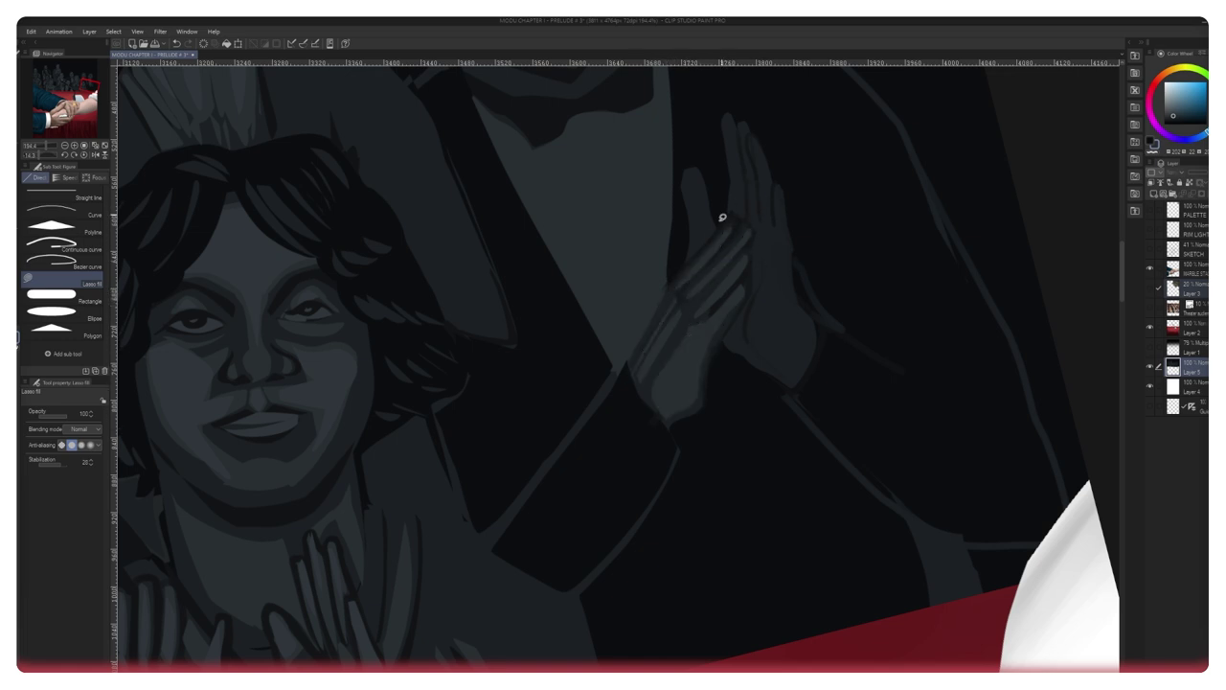
Step: Lasso-fill lighter shapes on the man's thumb and on the fingers and palm of his rear hand
left_click_drag(723, 248, 608, 347)
left_click_drag(590, 273, 587, 272)
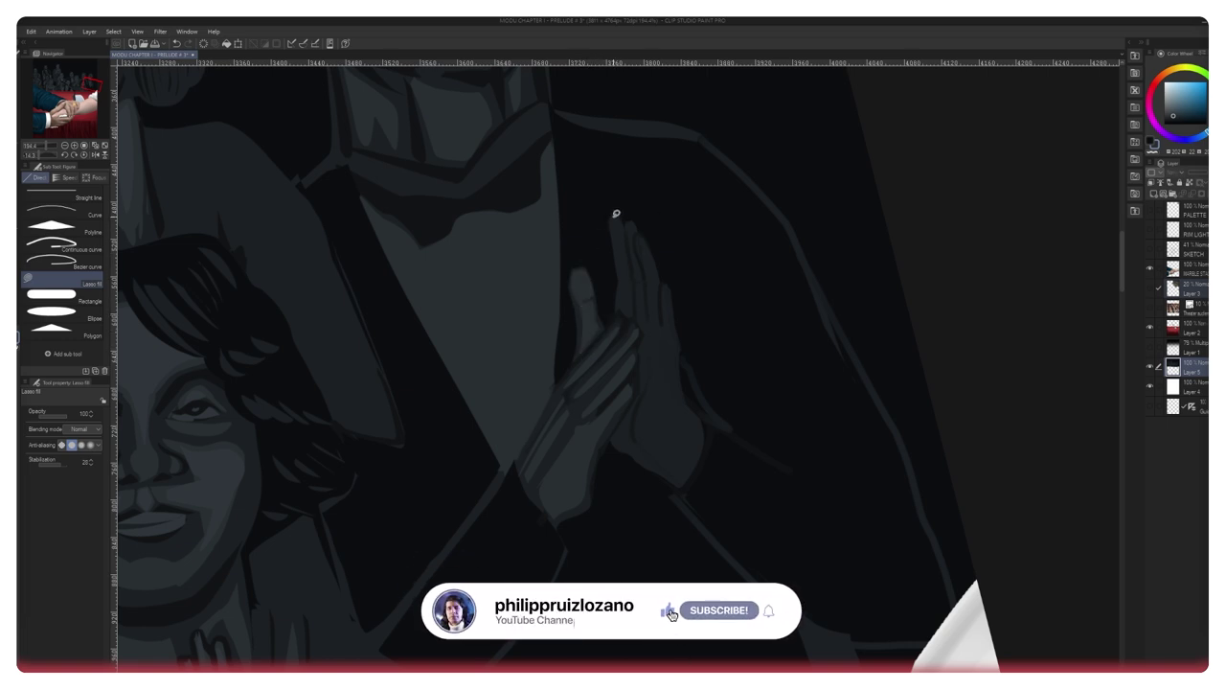
mouse_move(613, 215)
left_mouse_down()
mouse_move(625, 305)
mouse_move(623, 217)
mouse_move(645, 320)
mouse_move(634, 223)
left_mouse_up()
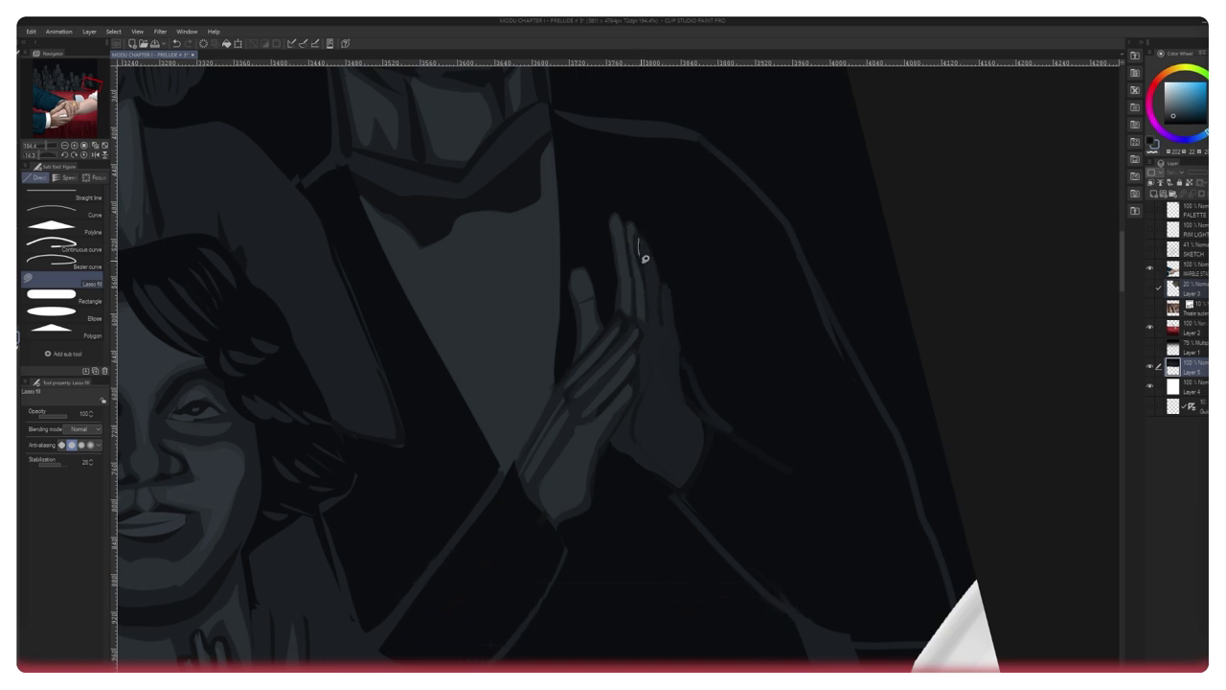
mouse_move(659, 269)
left_mouse_down()
mouse_move(673, 328)
mouse_move(668, 283)
left_mouse_up()
left_click_drag(661, 390, 676, 368)
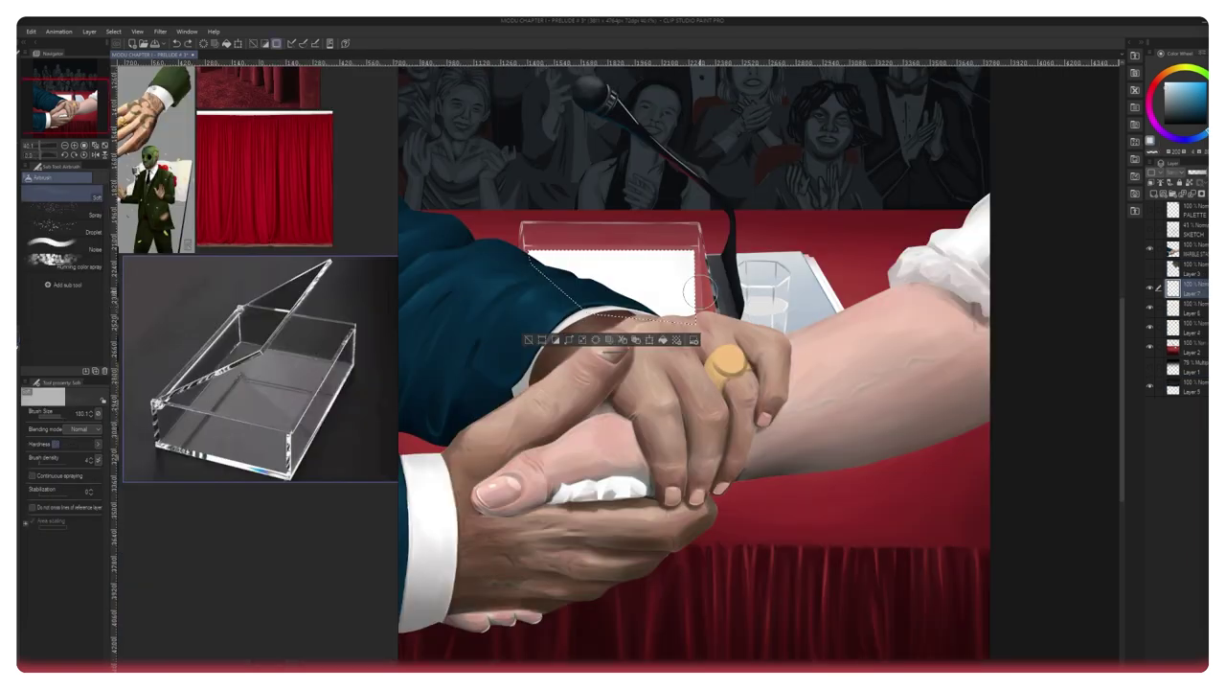
Step: Airbrush soft grey and warm off-white shading onto the selected paper inside the clear box, then sample the neighbouring document's blue-grey
left_click_drag(698, 251, 532, 253)
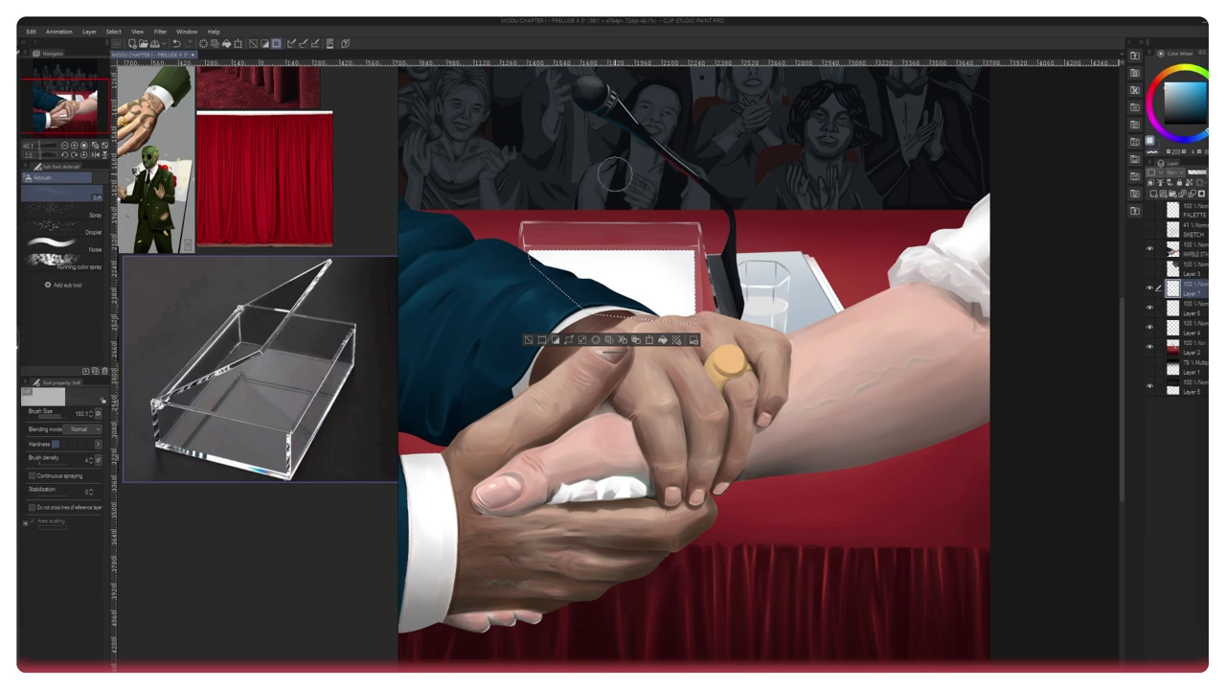
left_click_drag(696, 161, 730, 163)
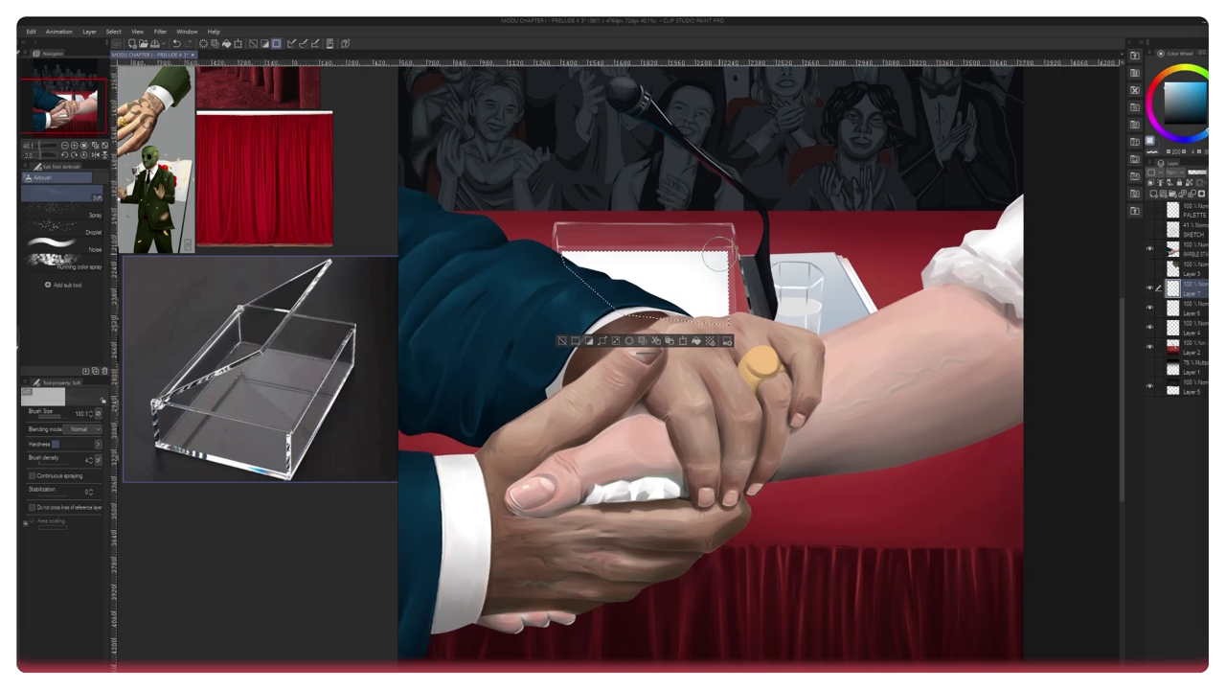
left_click(1170, 71)
left_click(1167, 85)
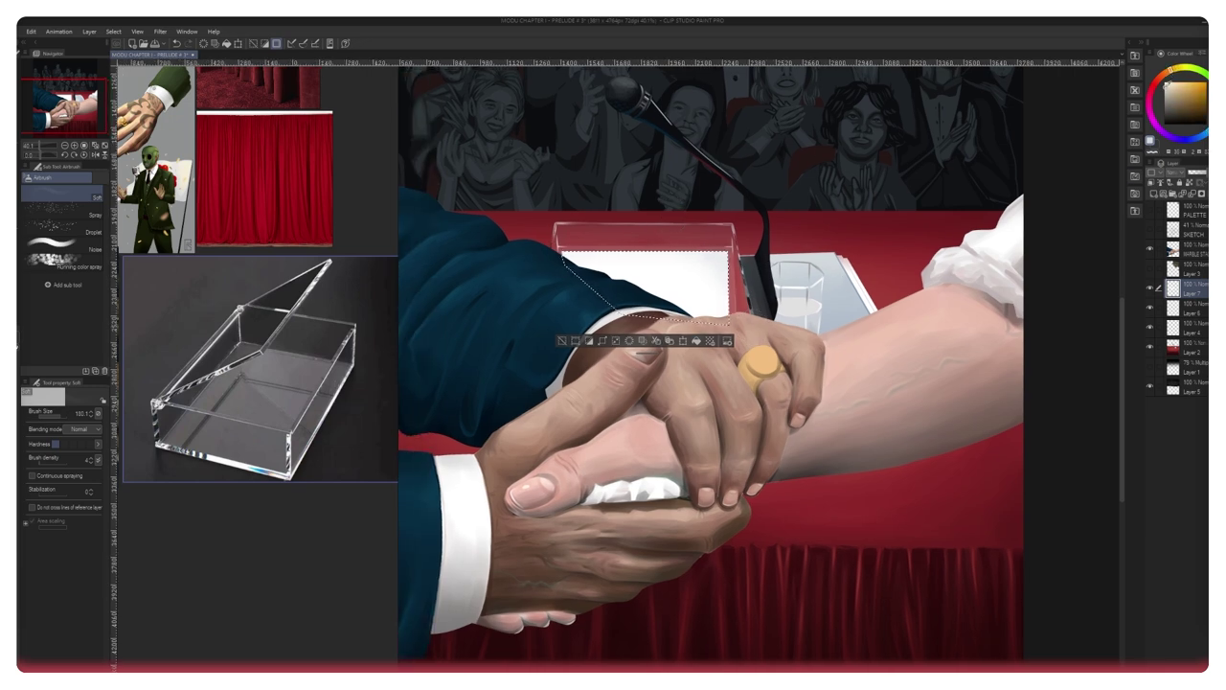
mouse_move(649, 286)
left_mouse_down()
mouse_move(621, 289)
mouse_move(637, 301)
left_mouse_up()
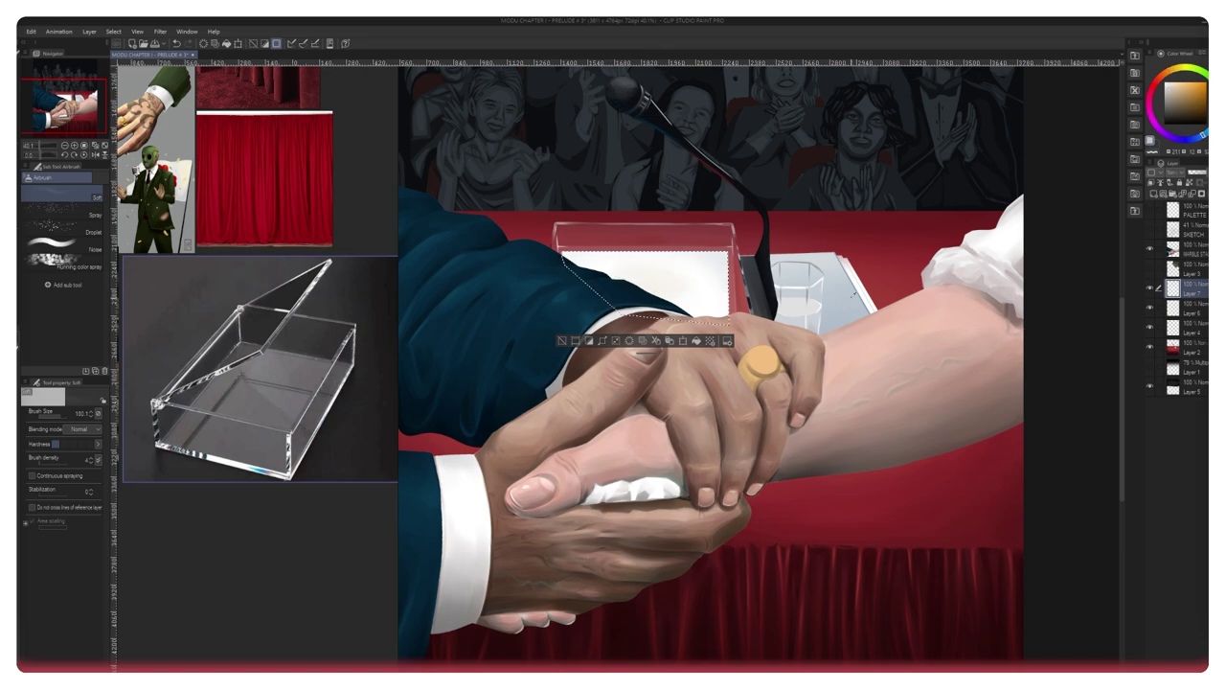
left_click(853, 294, "alt")
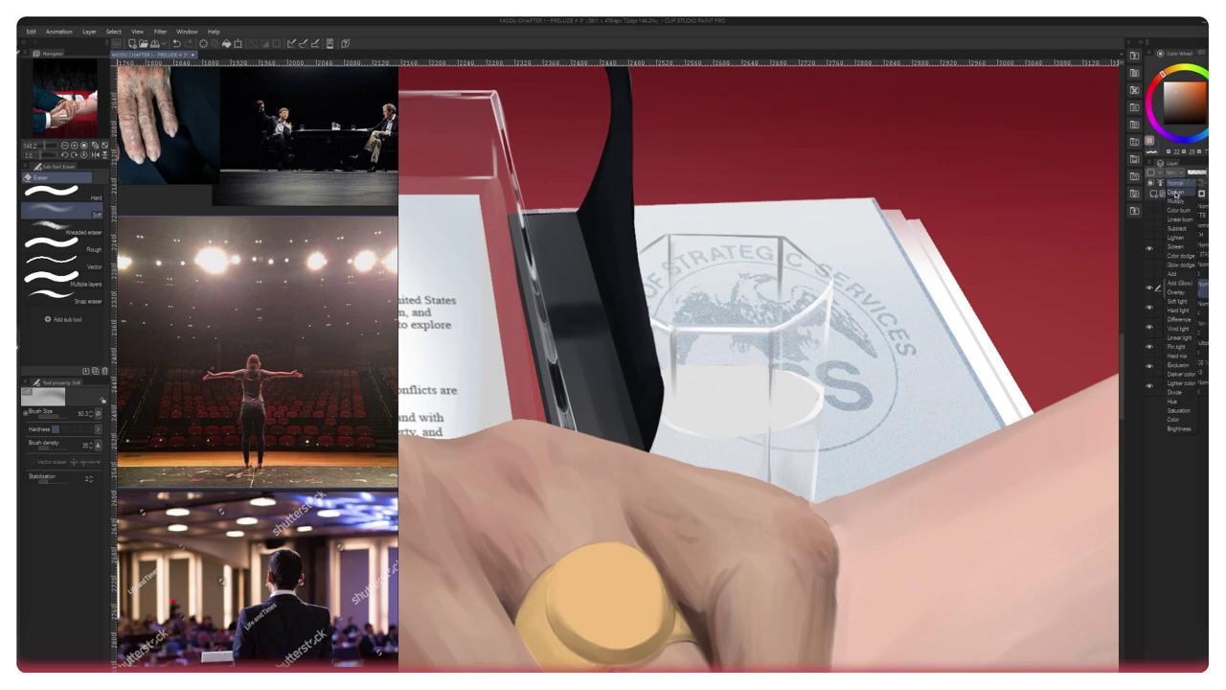
Step: Duplicate the drinking glass layer and set Layer 4 to Normal blending at 66% opacity
left_click(1149, 308)
left_click(1150, 307)
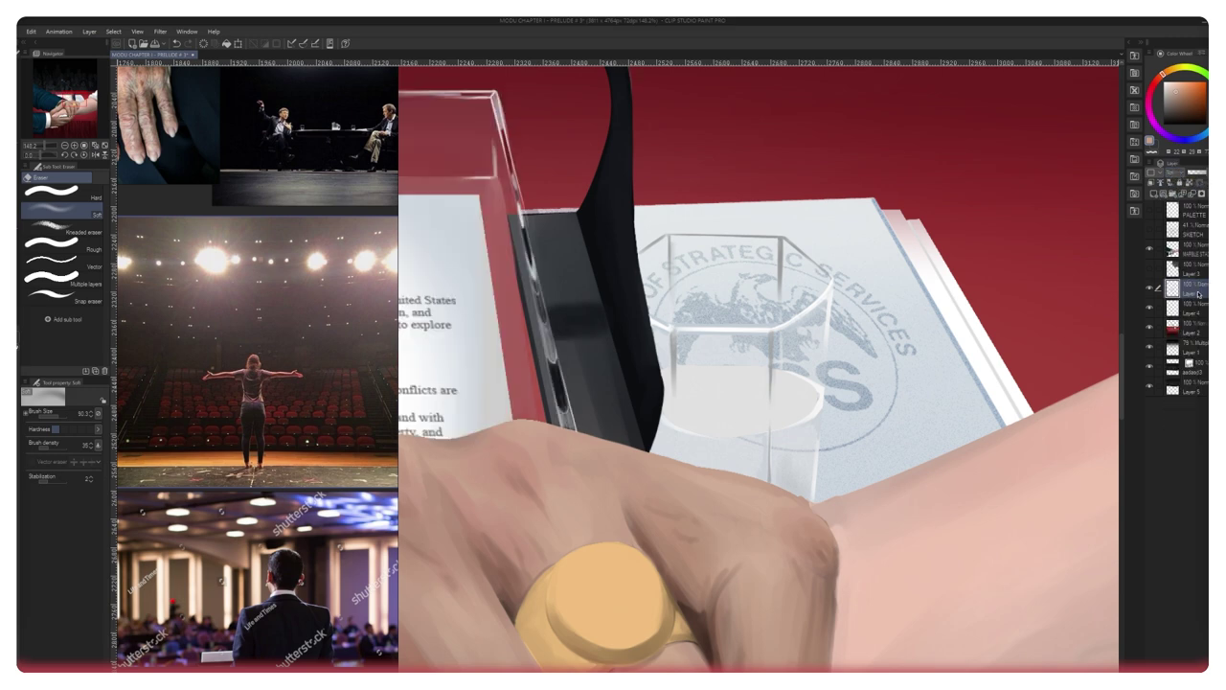
left_click(1185, 309)
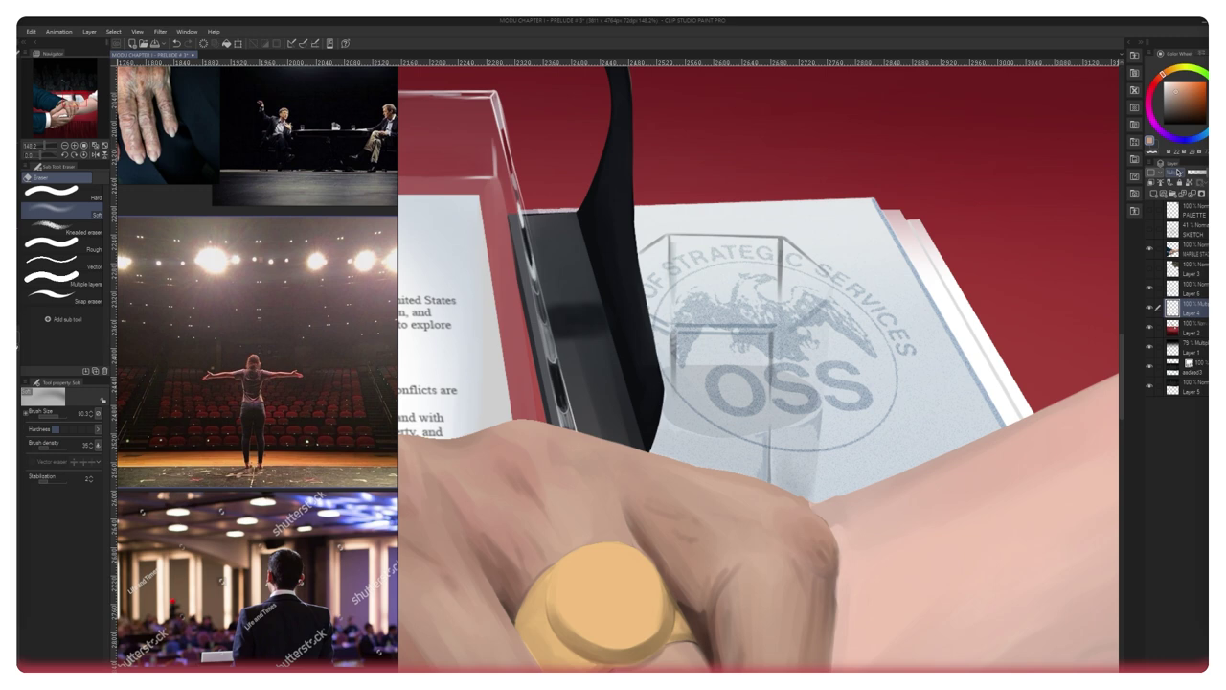
key("ctrl+v")
left_click(1177, 173)
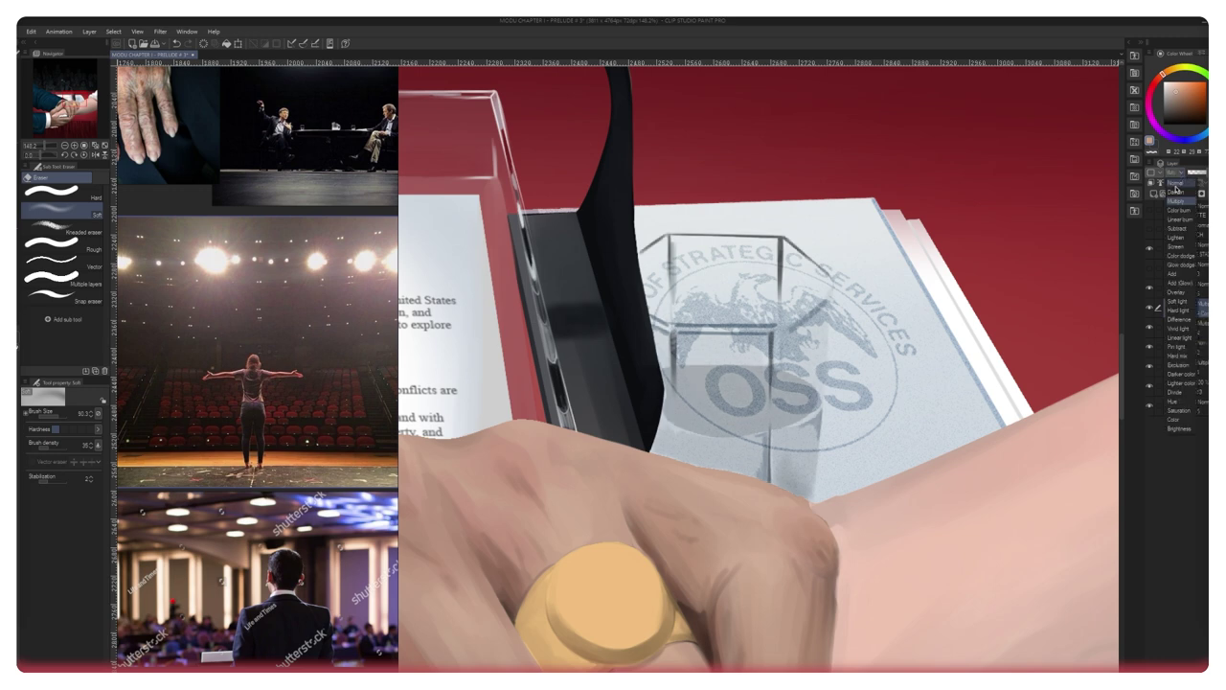
left_click(1180, 183)
left_click_drag(1207, 174, 1204, 172)
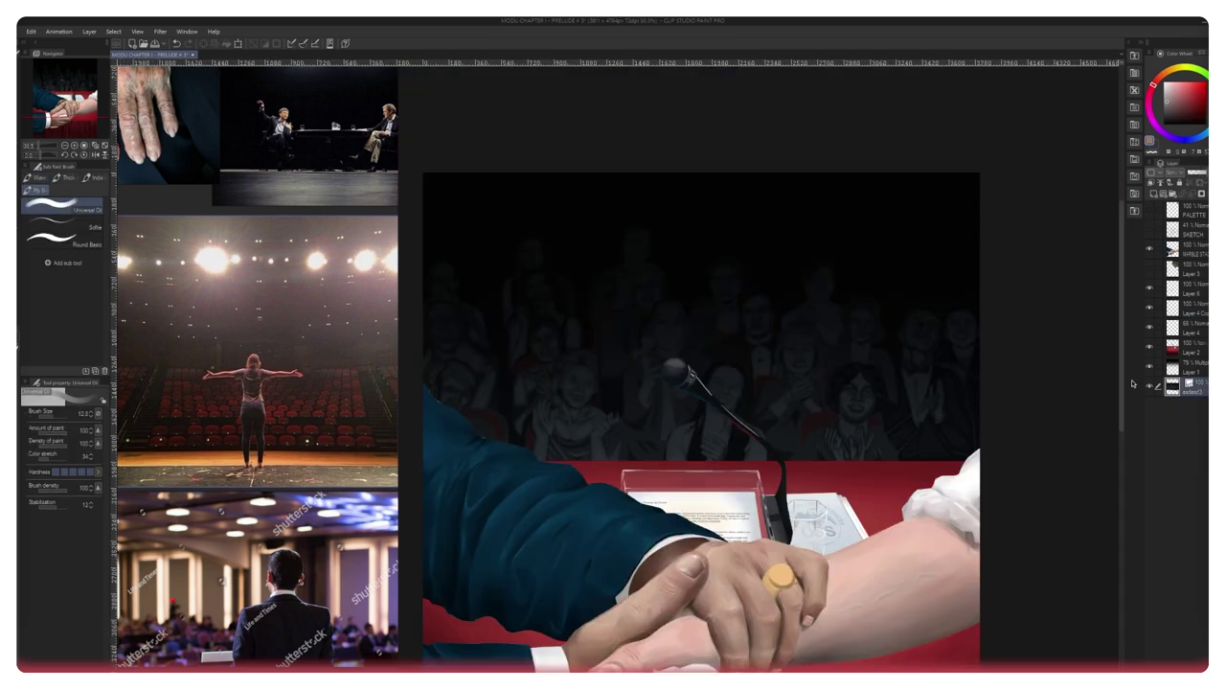
Step: Rasterize the audience image layer
left_click(157, 32)
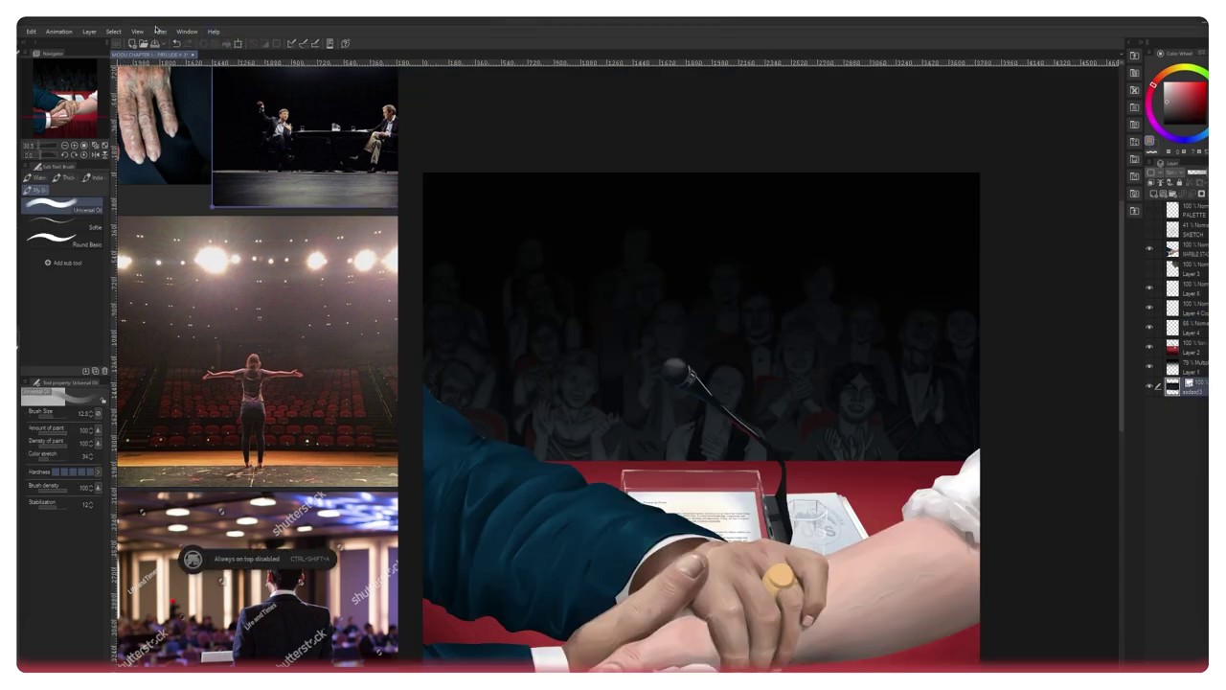
mouse_move(186, 44)
left_click(497, 160)
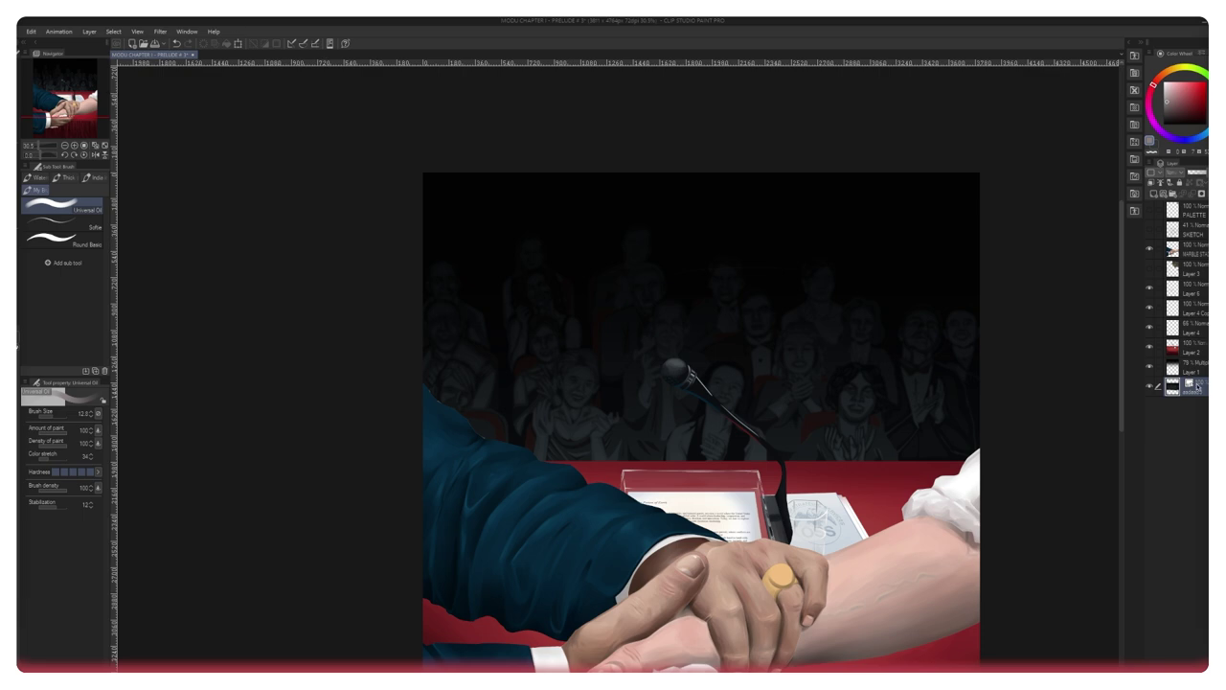
right_click(1198, 387)
left_click(1167, 546)
Step: Apply a slight Gaussian blur to the audience layer
left_click(160, 32)
mouse_move(180, 45)
left_click(253, 68)
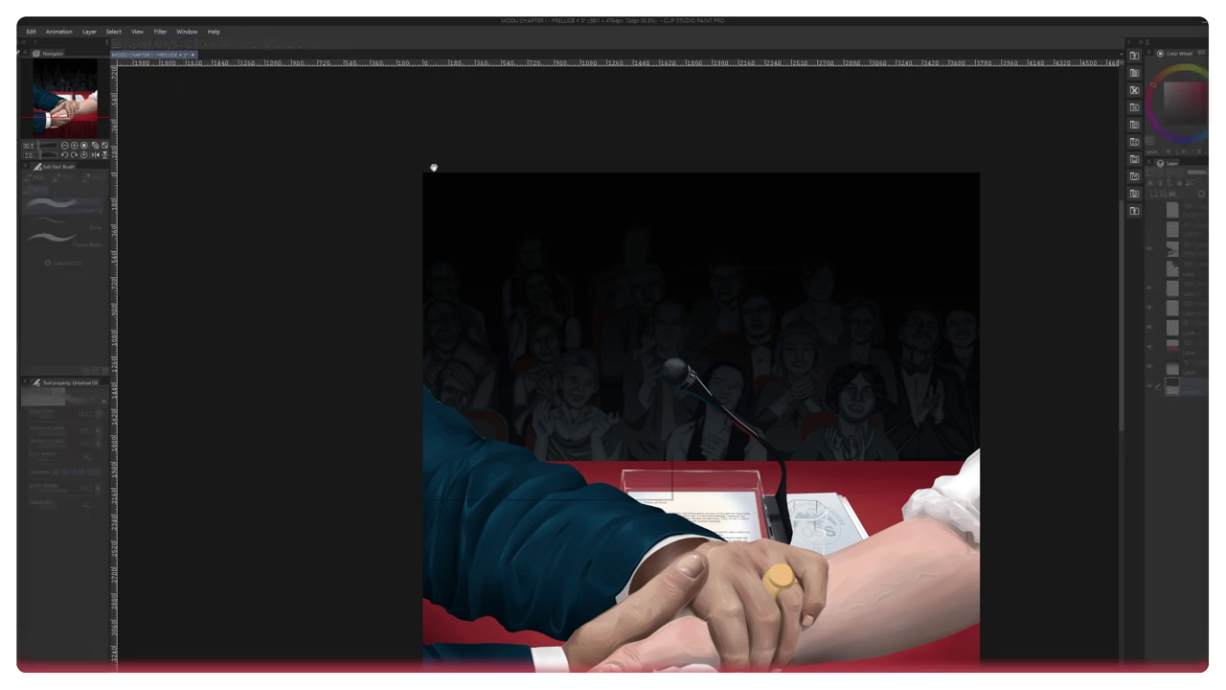
left_click(399, 481)
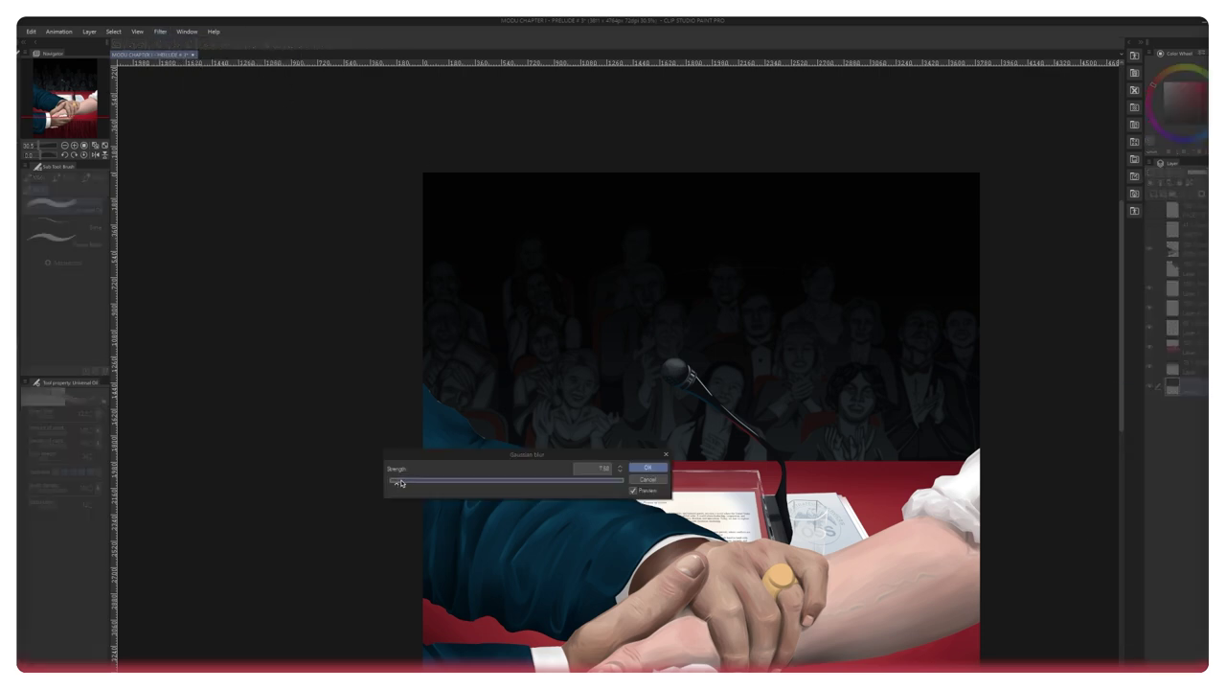
left_click(652, 469)
mouse_move(658, 246)
left_mouse_down("alt")
mouse_move(643, 265)
mouse_move(674, 256)
left_mouse_up("alt")
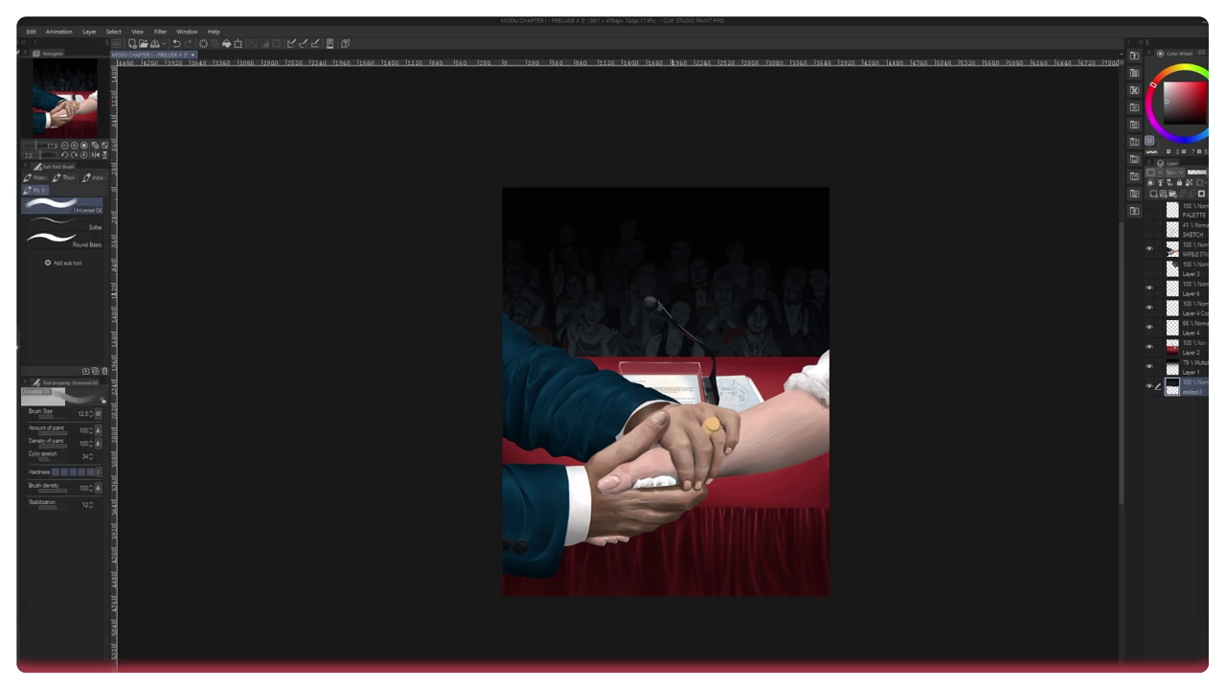
Step: Fill a new layer beneath the audience with a sampled near-black blue and merge the audience and its Multiply shading layer into it
left_click(674, 257, "ctrl")
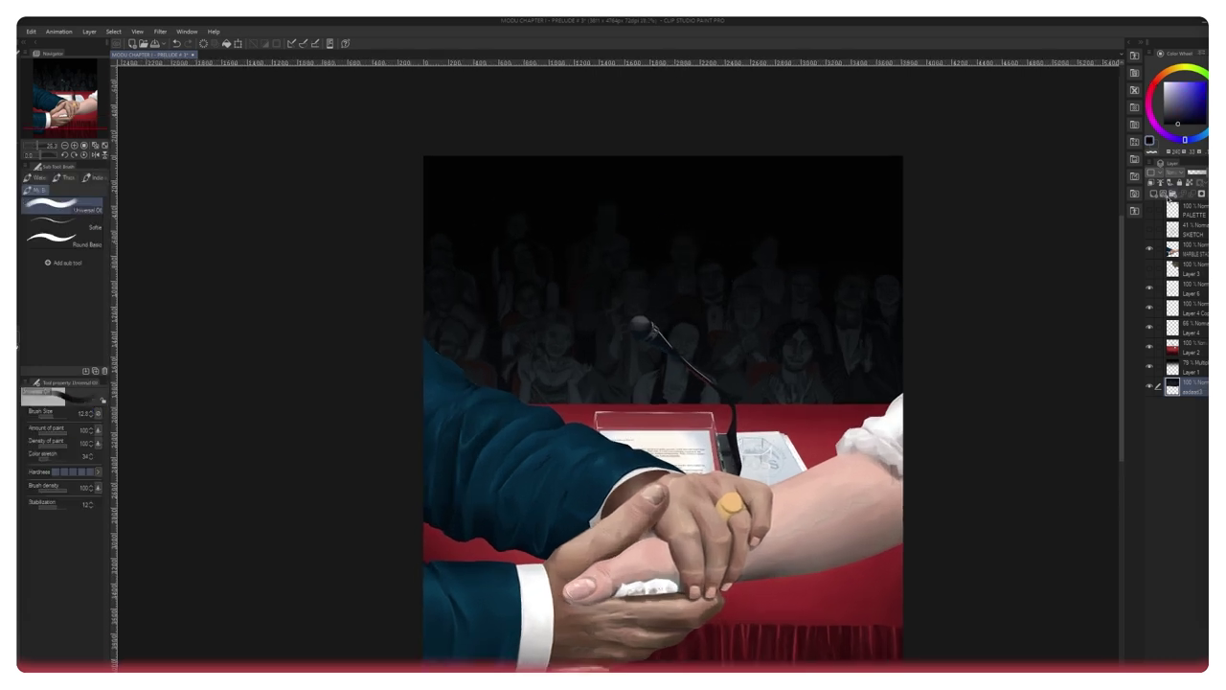
left_click(1153, 195)
key("g")
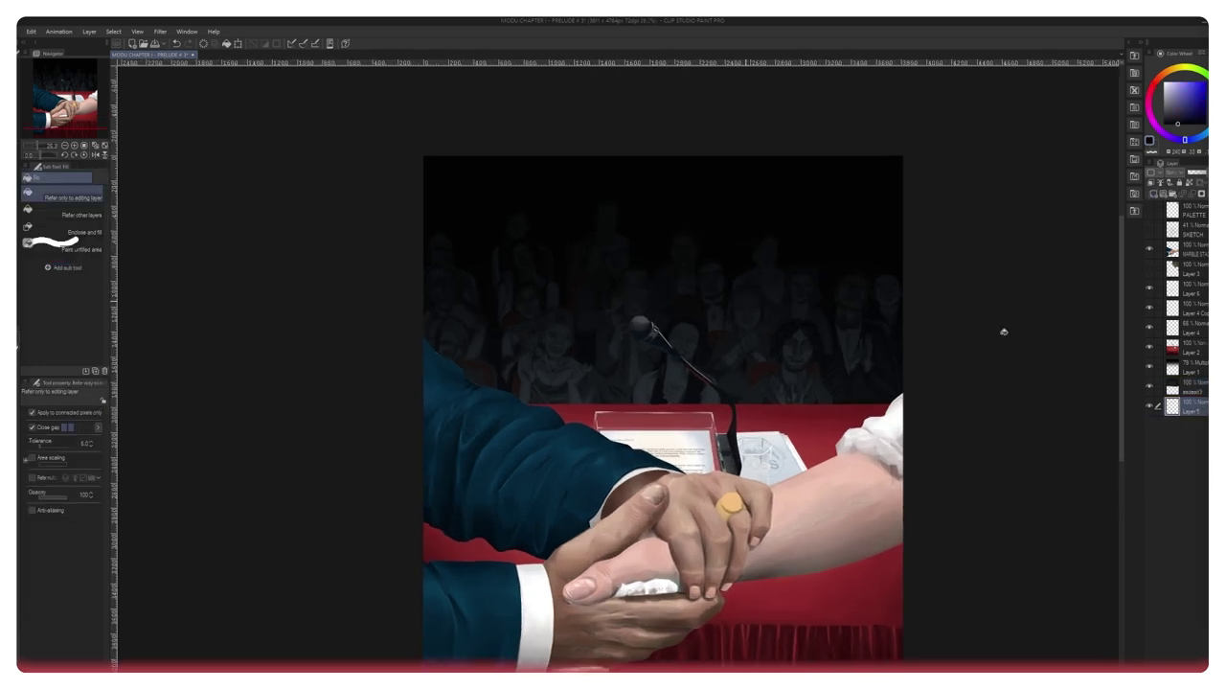
right_click(1201, 386)
left_click(1203, 585)
right_click(1203, 363)
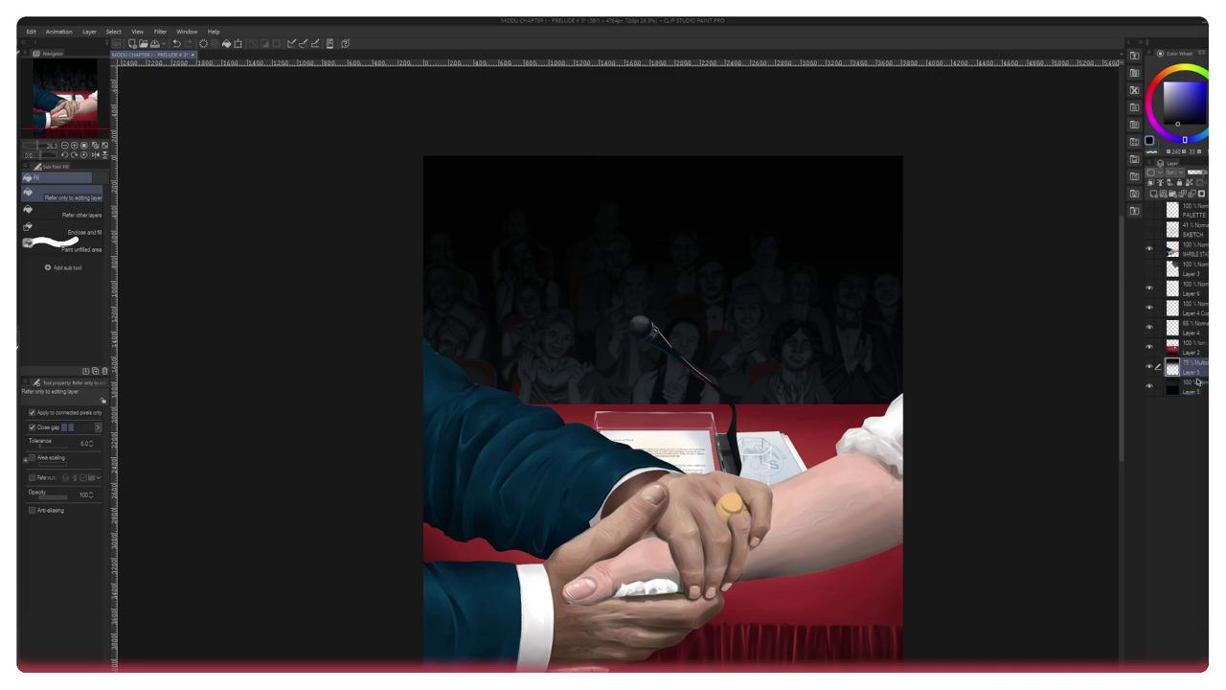
left_click(1178, 561)
left_click_drag(639, 360, 628, 359)
Step: Show the palette layer and move its colour swatches onto the forearm beside the gold ring
left_click(1150, 231)
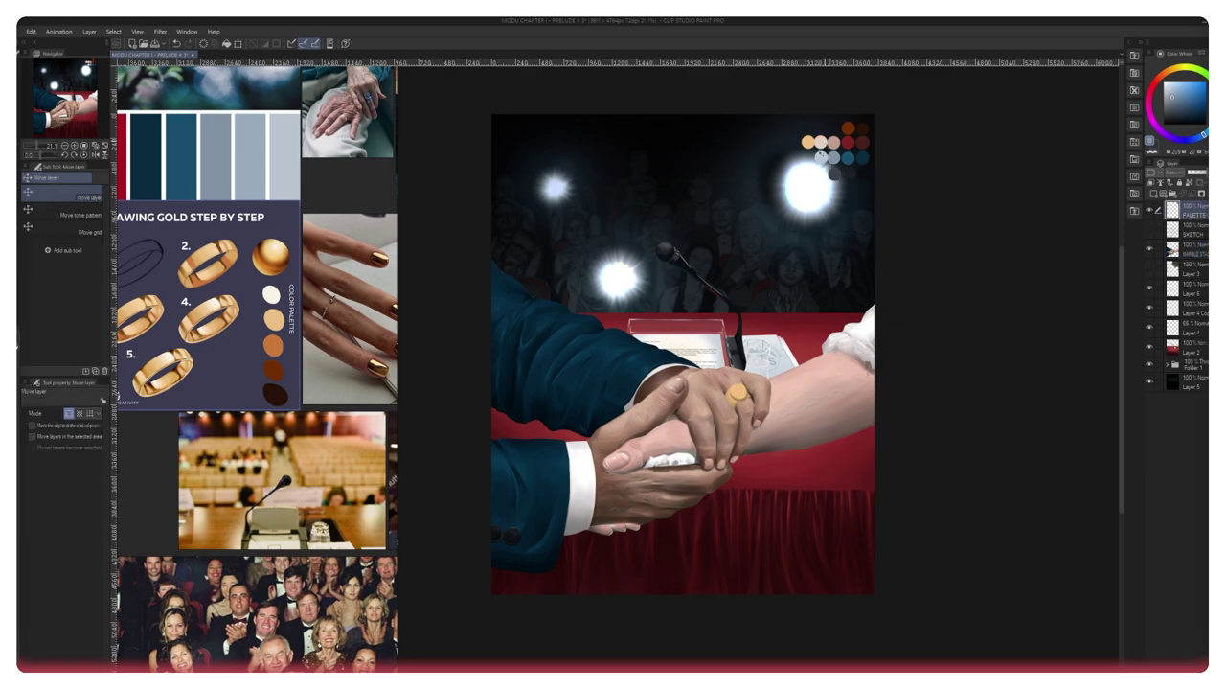
left_click_drag(821, 156, 780, 408)
scroll(780, 407, "up", 5)
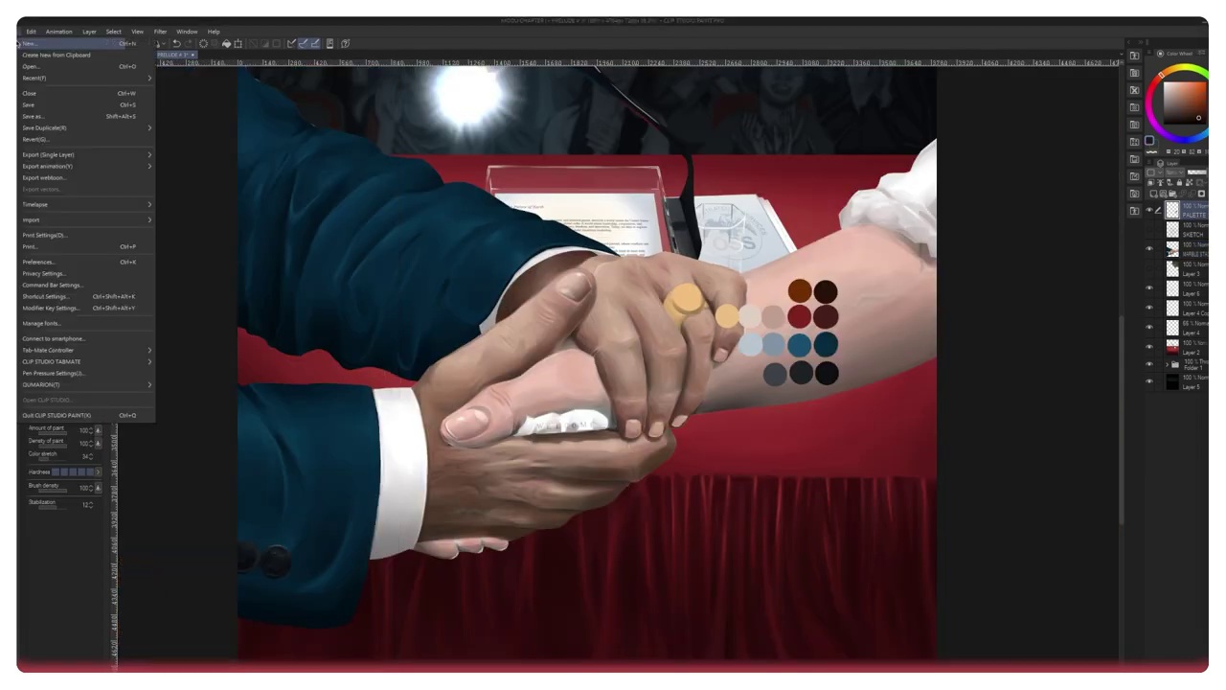
Step: Import the geometric star-and-circle logo image from the THE ART folder
mouse_move(86, 207)
left_click(211, 209)
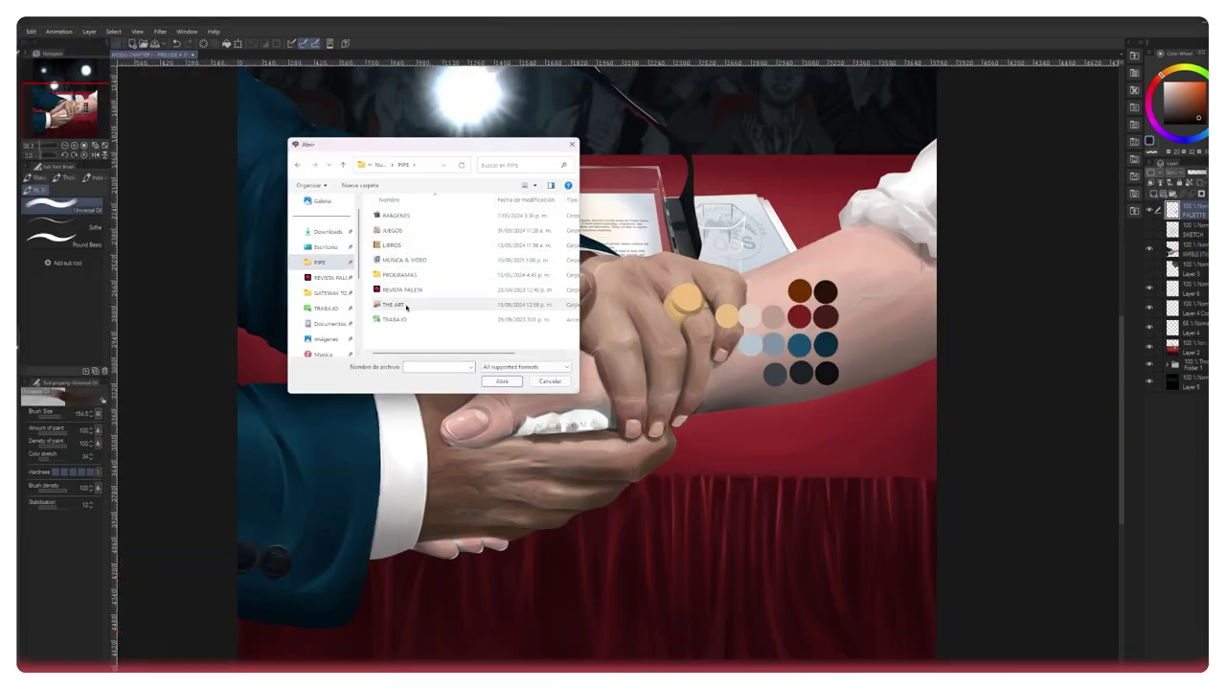
double_click(406, 306)
double_click(517, 259)
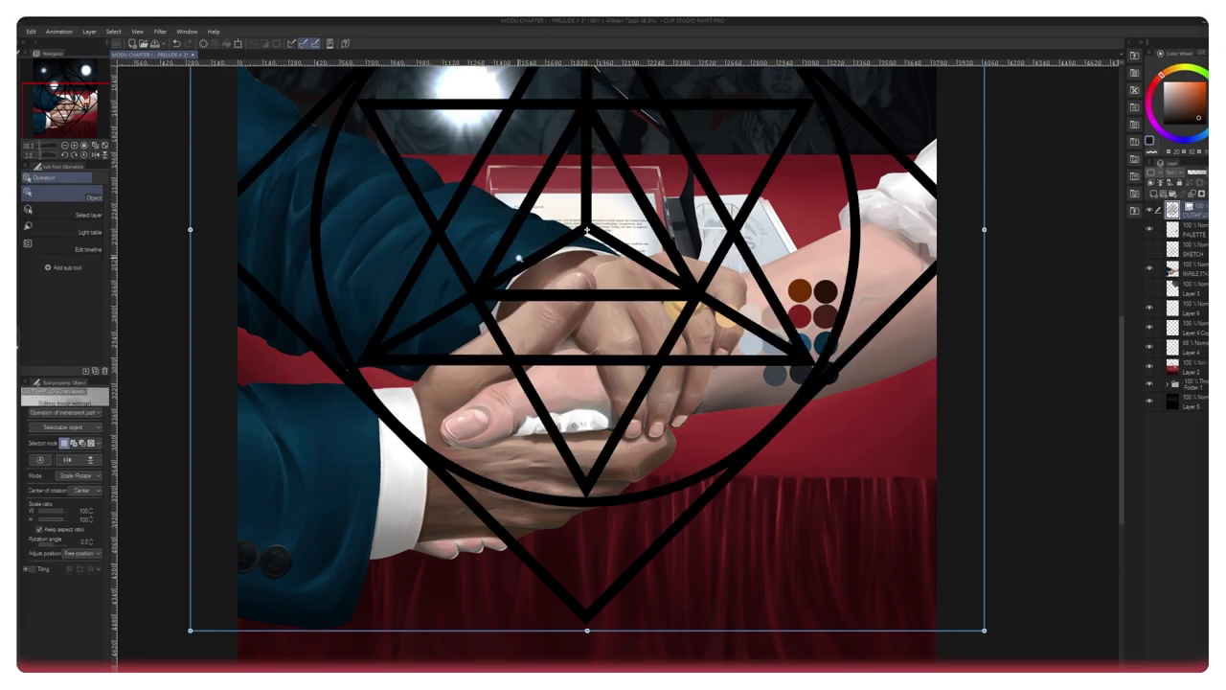
Step: Scale the imported logo down to a small emblem near the ring
scroll(519, 257, "down", 3)
key("slash")
key("slash")
key("b")
left_click(1193, 231)
left_click(1194, 211)
key("ctrl+t")
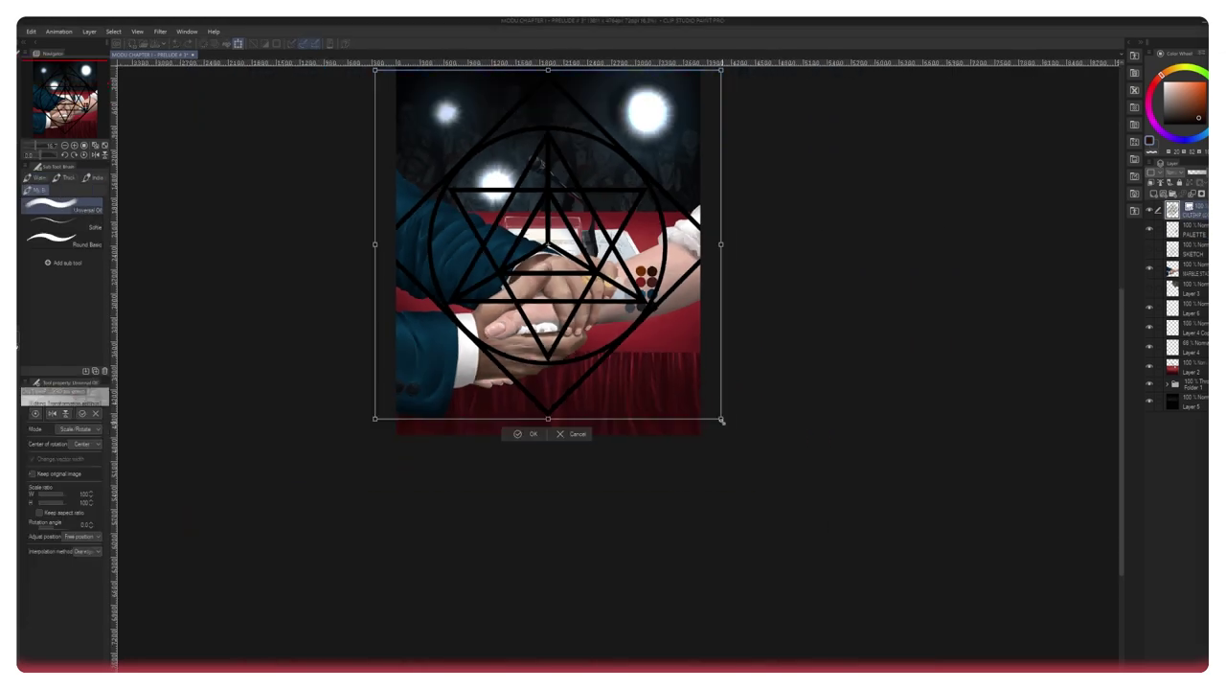
left_click_drag(722, 421, 615, 293)
scroll(612, 226, "up", 5)
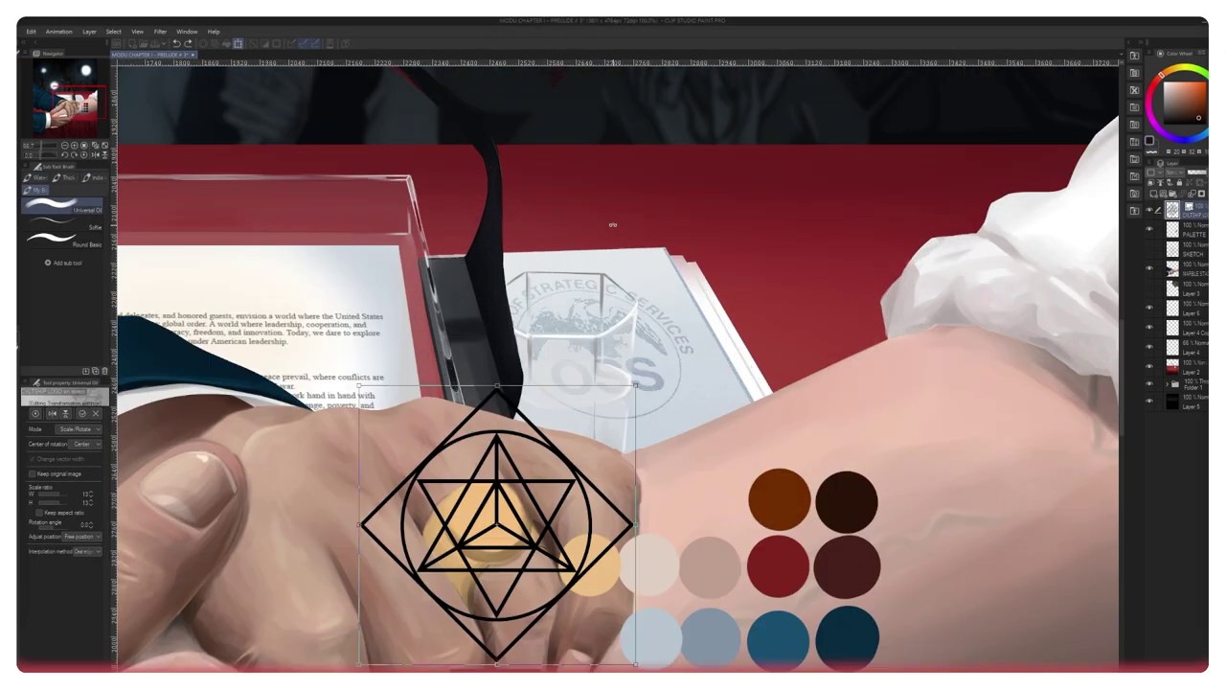
Step: Shrink, rotate and distort the logo to fit the perspective of the ring's round face
left_click_drag(537, 469, 646, 264)
left_click_drag(469, 180, 547, 297)
left_click_drag(649, 321, 644, 324)
left_click_drag(620, 259, 616, 257)
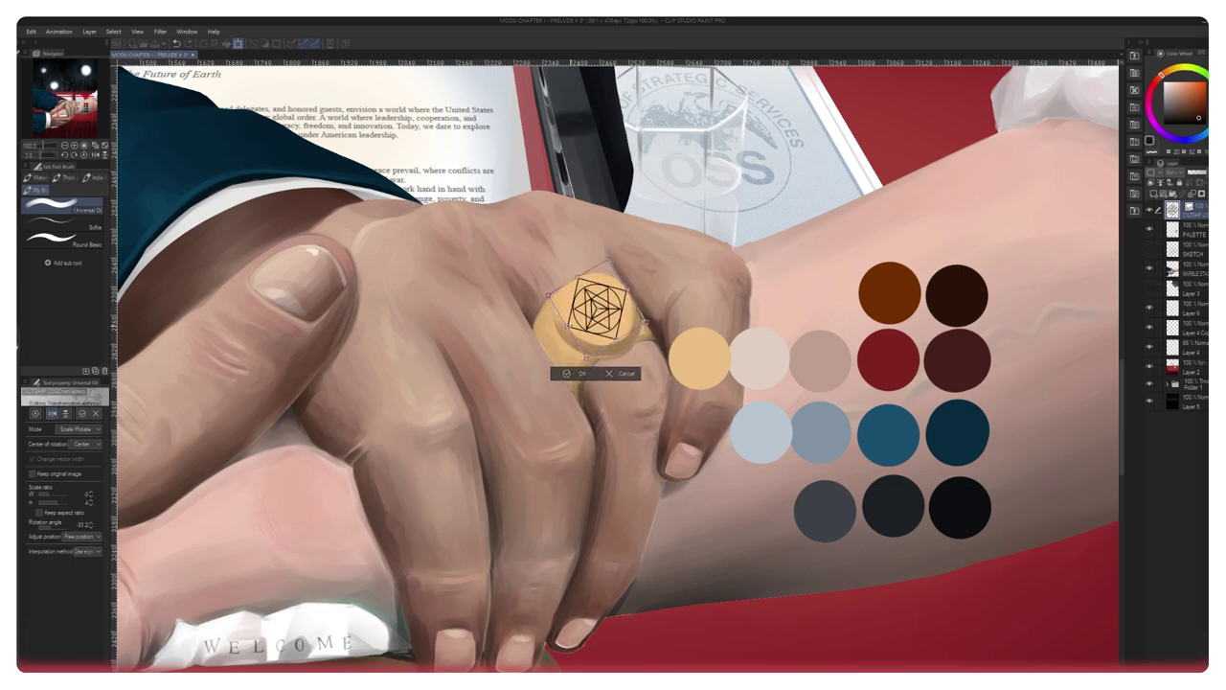
left_click(575, 372)
Step: Lower the logo layer's opacity so it serves as a faint tracing guide on the ring
scroll(589, 300, "up", 3)
left_click_drag(1197, 174, 1195, 174)
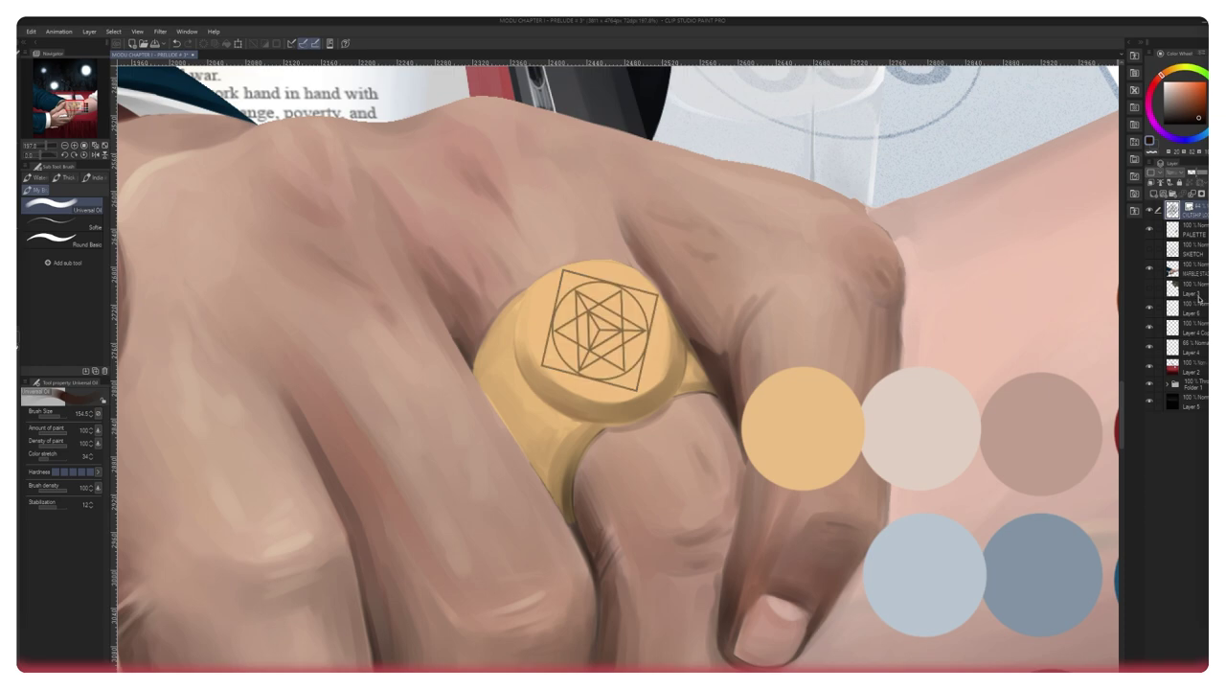
left_click(1194, 270)
mouse_move(671, 309)
left_mouse_down()
mouse_move(649, 310)
mouse_move(669, 289)
left_mouse_up()
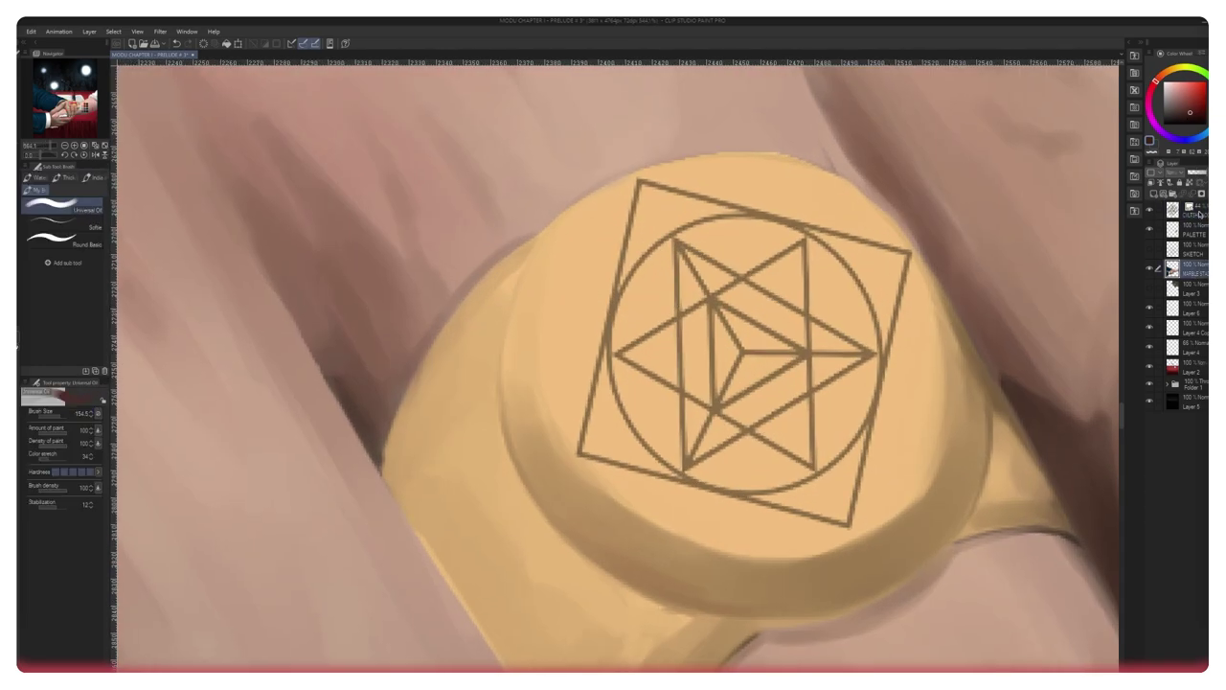
left_click(1194, 211)
left_click_drag(1194, 174, 1190, 173)
Step: Trace the logo's lower triangle lines in dark brown on the hands layer, undoing and repainting one inner stroke
left_click(1193, 269)
left_click_drag(522, 283, 665, 452)
left_click_drag(664, 452, 686, 404)
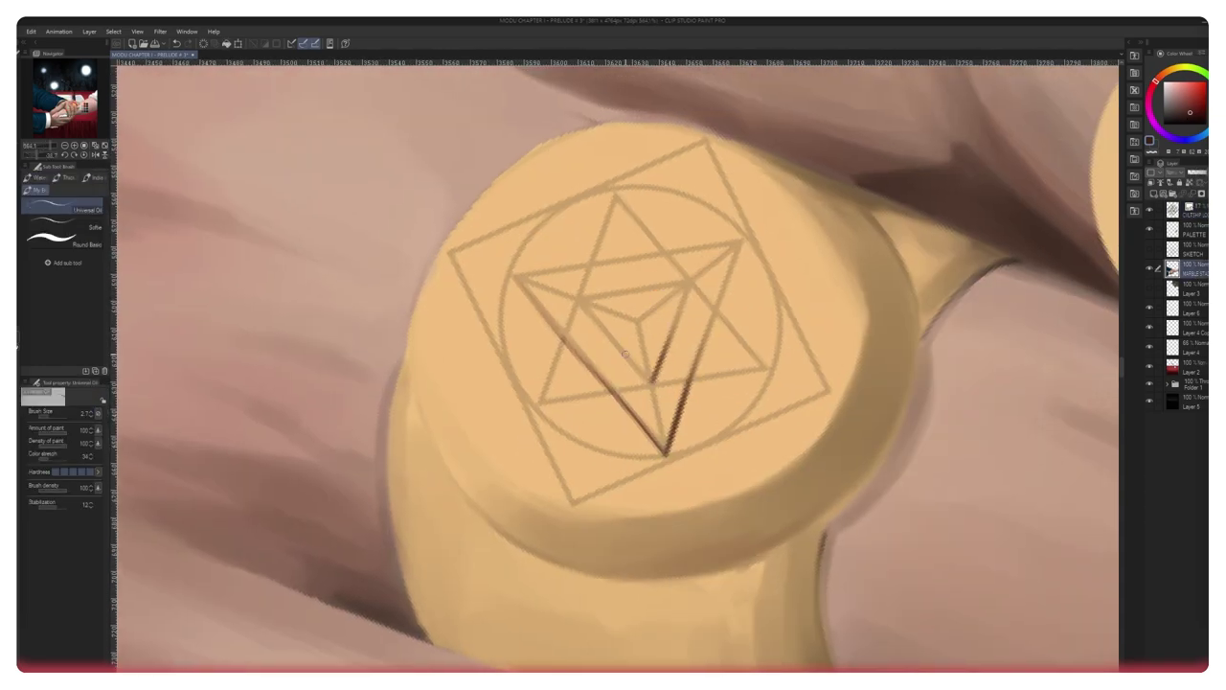
mouse_move(613, 341)
left_mouse_down()
mouse_move(651, 378)
mouse_move(665, 450)
left_mouse_up()
key("ctrl+z")
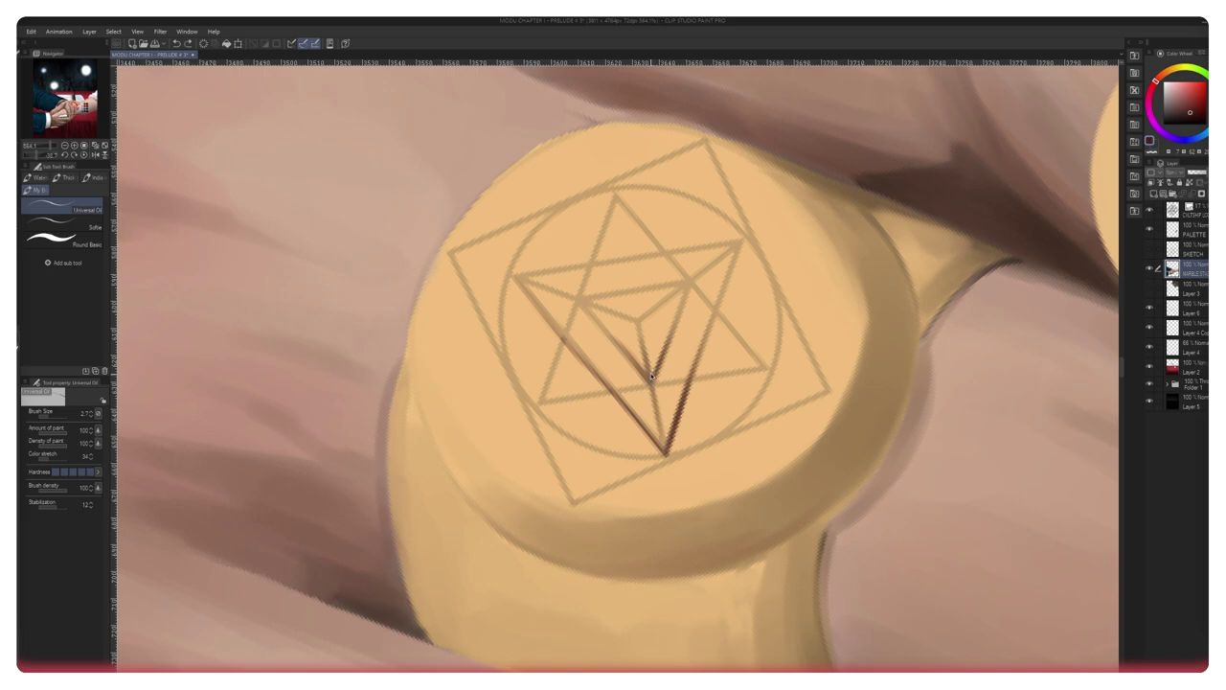
left_click_drag(657, 364, 671, 422)
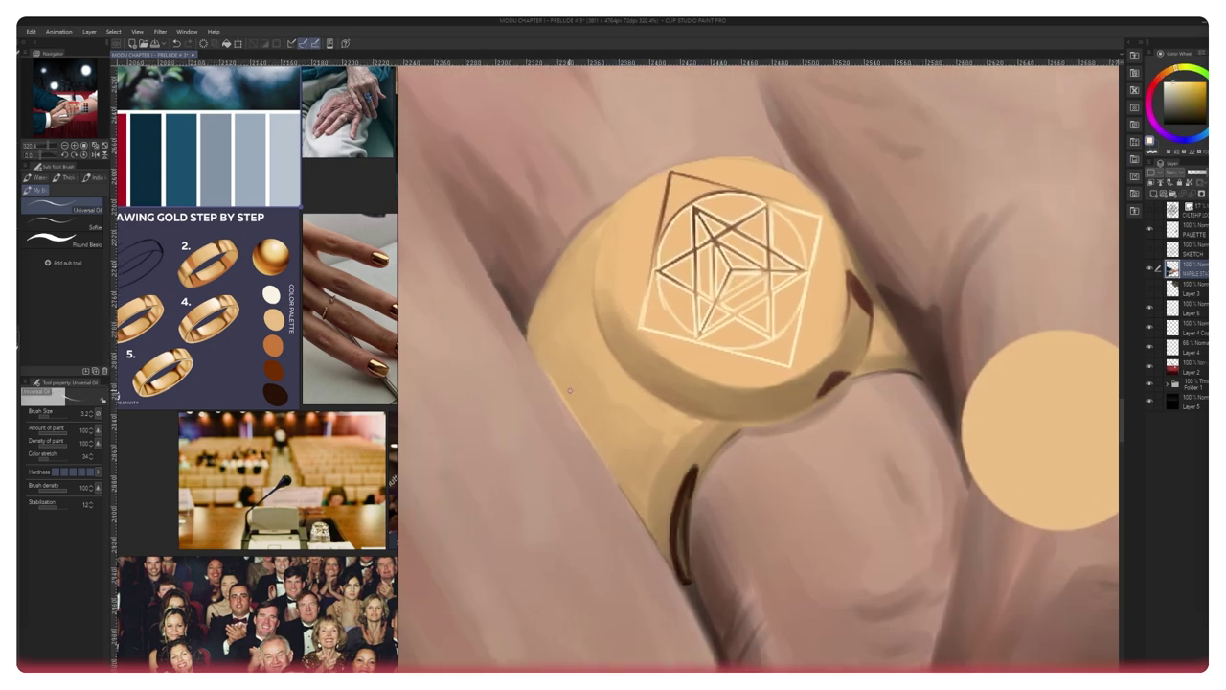
Step: Paint a pale cream highlight patch on the ring's band and a thin highlight along the rim of its face
mouse_move(573, 388)
left_mouse_down()
mouse_move(603, 361)
mouse_move(617, 377)
mouse_move(593, 410)
mouse_move(593, 372)
mouse_move(579, 393)
mouse_move(607, 379)
left_mouse_up()
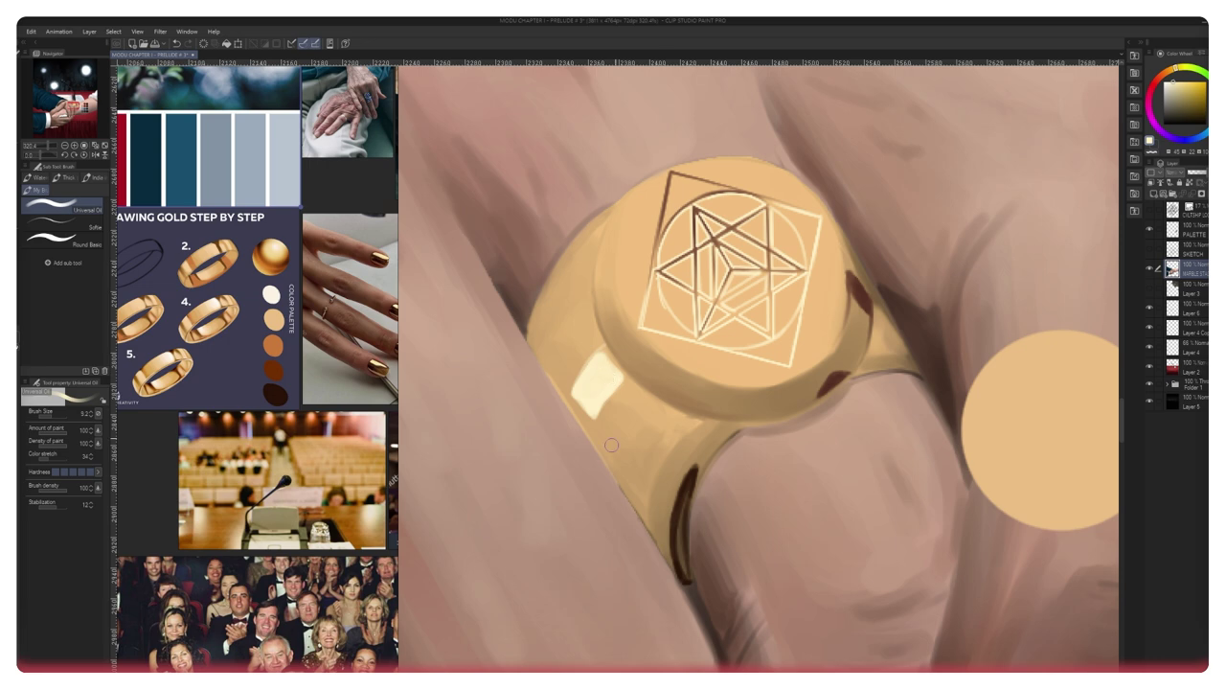
key("[")
left_click_drag(618, 231, 526, 182)
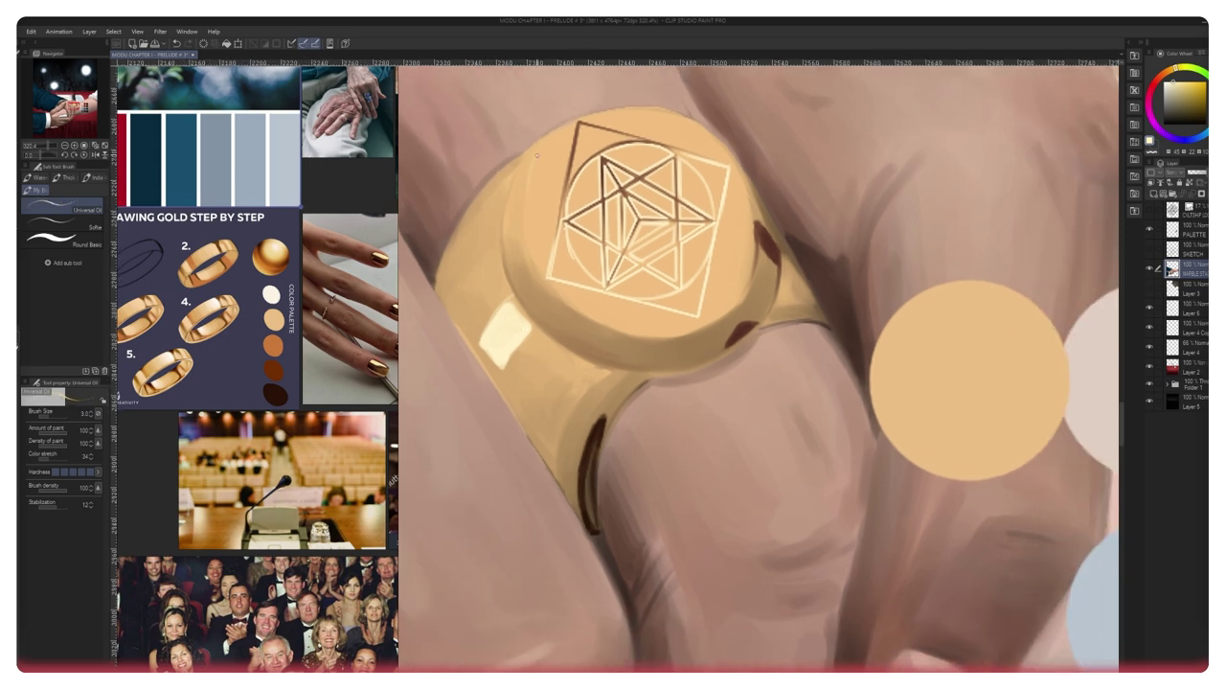
left_click_drag(545, 281, 615, 324)
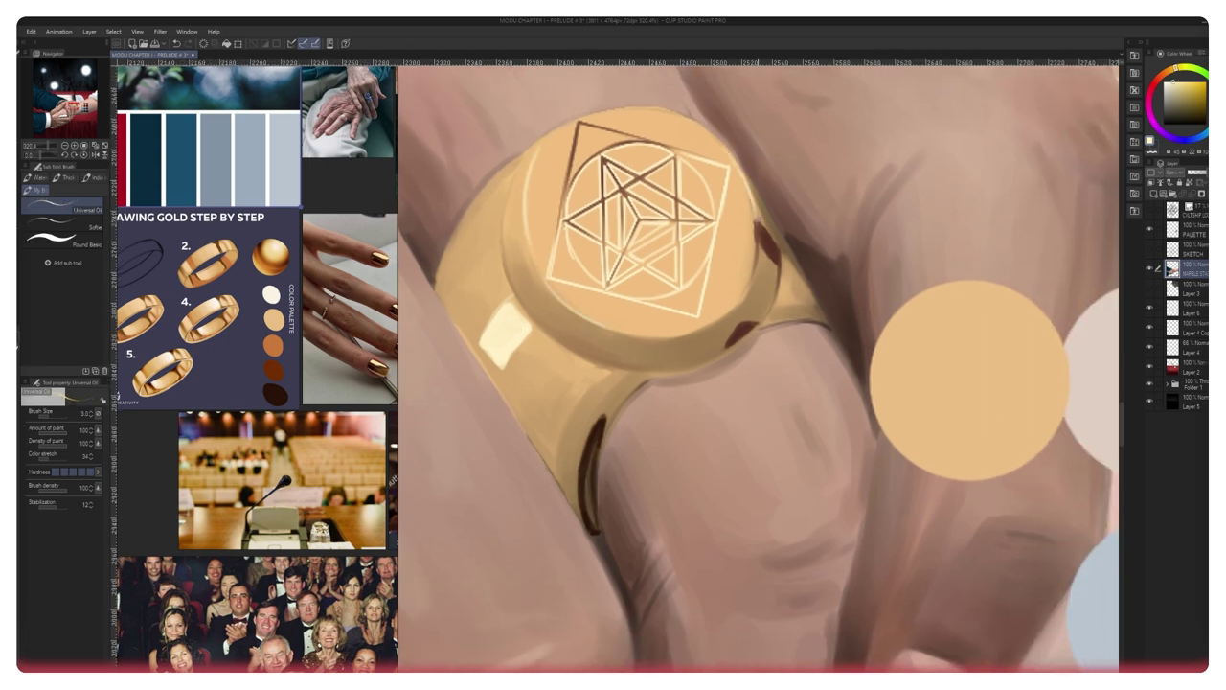
Step: Sample a golden brown and paint a small shadow shape on the band where it meets the underside of the ring's face
left_click(785, 249, "alt")
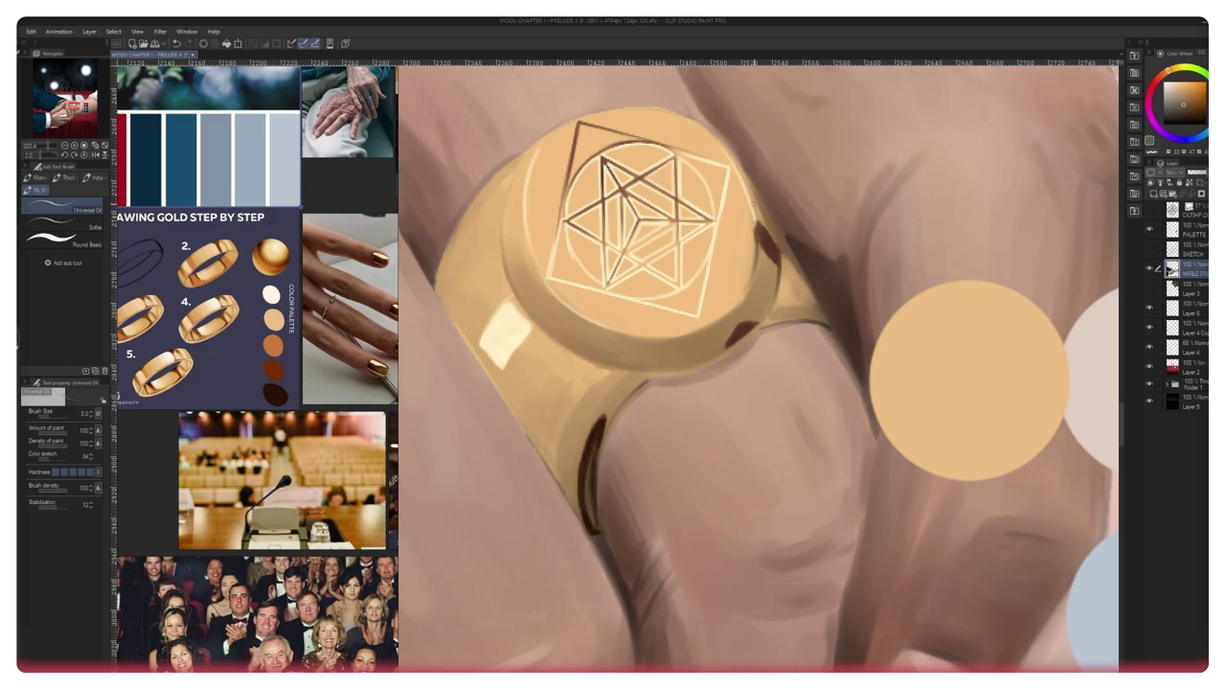
mouse_move(717, 398)
left_mouse_down()
mouse_move(720, 299)
mouse_move(594, 383)
mouse_move(571, 370)
left_mouse_up()
mouse_move(619, 289)
left_mouse_down()
mouse_move(556, 321)
mouse_move(691, 232)
left_mouse_up()
left_click_drag(703, 224, 676, 245)
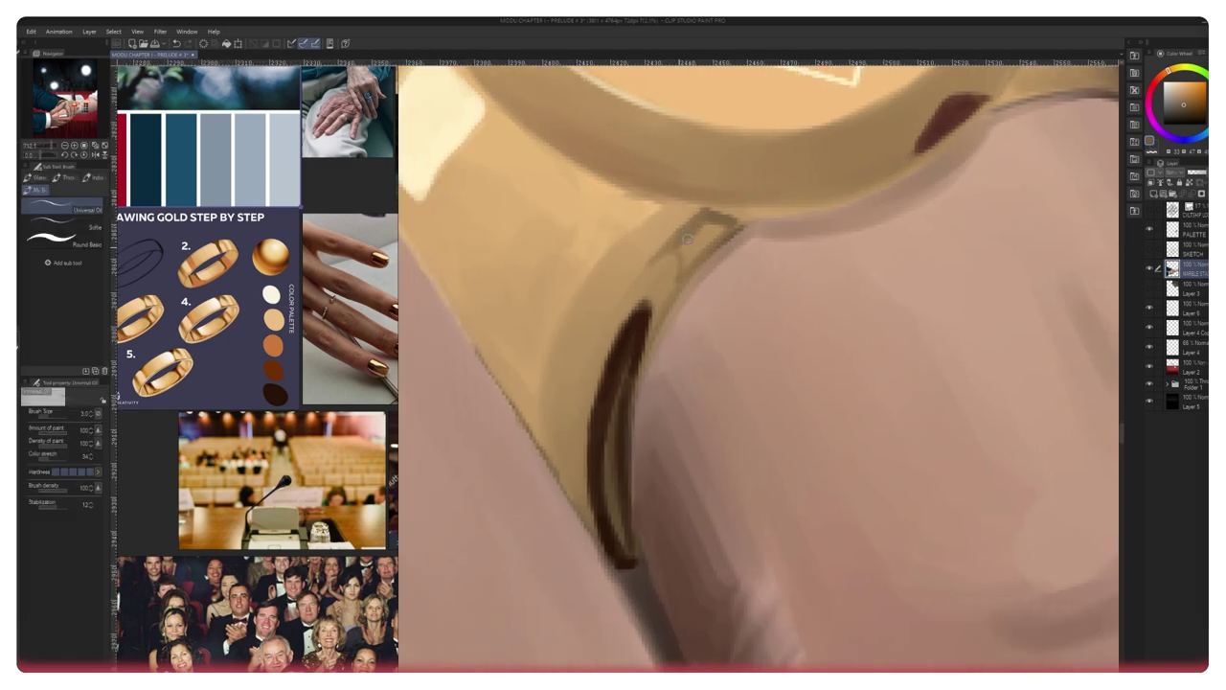
left_click_drag(676, 245, 713, 228)
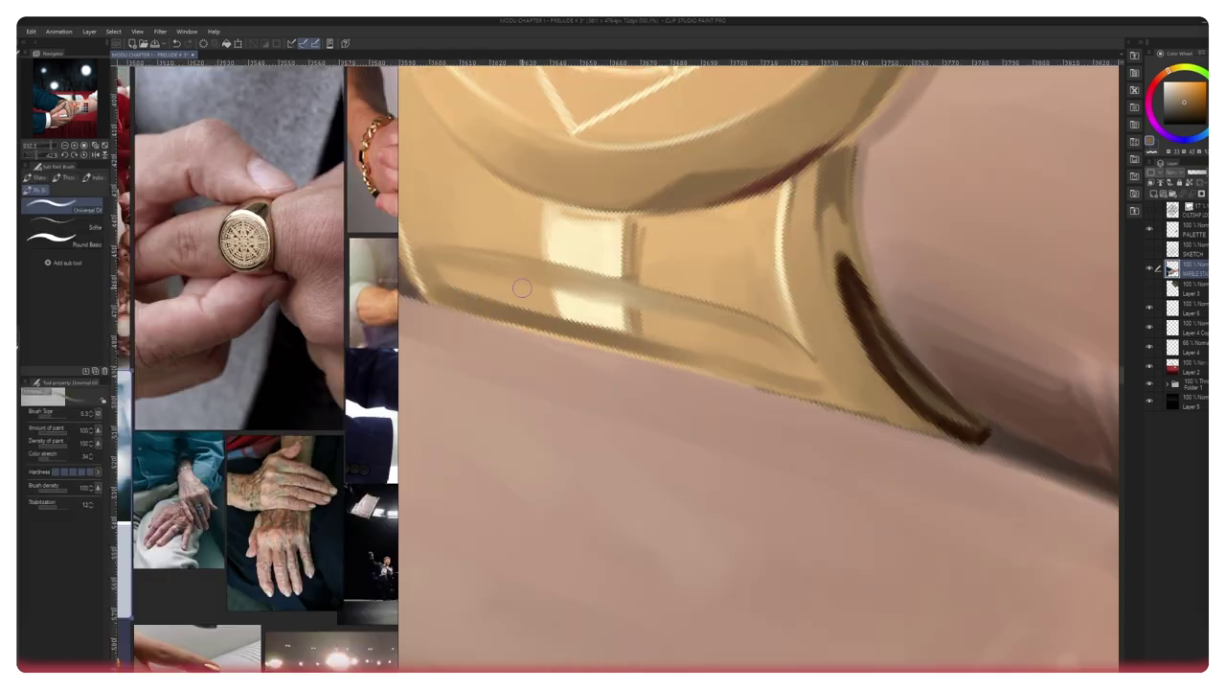
Step: Paint golden-brown shading along the lower edge of the ring's band where it meets the finger
left_click_drag(508, 323, 824, 389)
left_click_drag(541, 336, 814, 390)
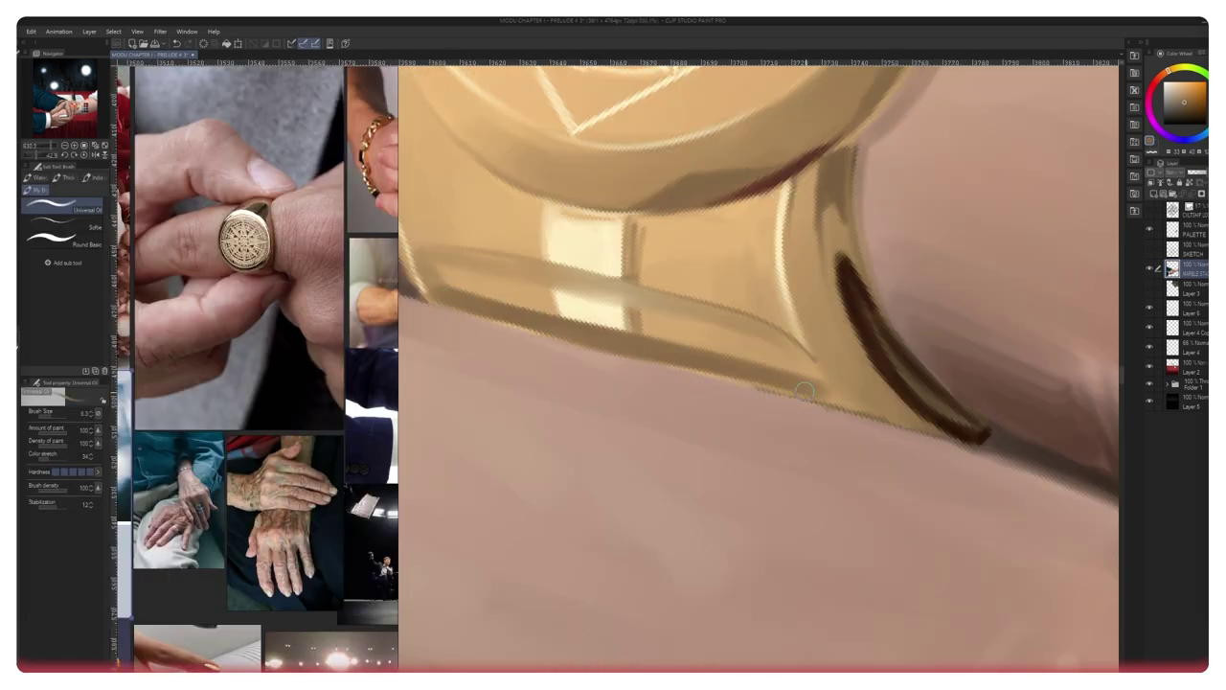
mouse_move(563, 312)
left_mouse_down()
mouse_move(759, 344)
mouse_move(445, 282)
mouse_move(803, 368)
mouse_move(547, 294)
mouse_move(778, 346)
mouse_move(810, 372)
left_mouse_up()
left_click_drag(736, 280, 580, 287)
left_click_drag(626, 249, 733, 253)
Step: Sample the pale cream of the band's highlight and paint a broad highlight down the outer left side of the ring's face
left_click(684, 428, "alt")
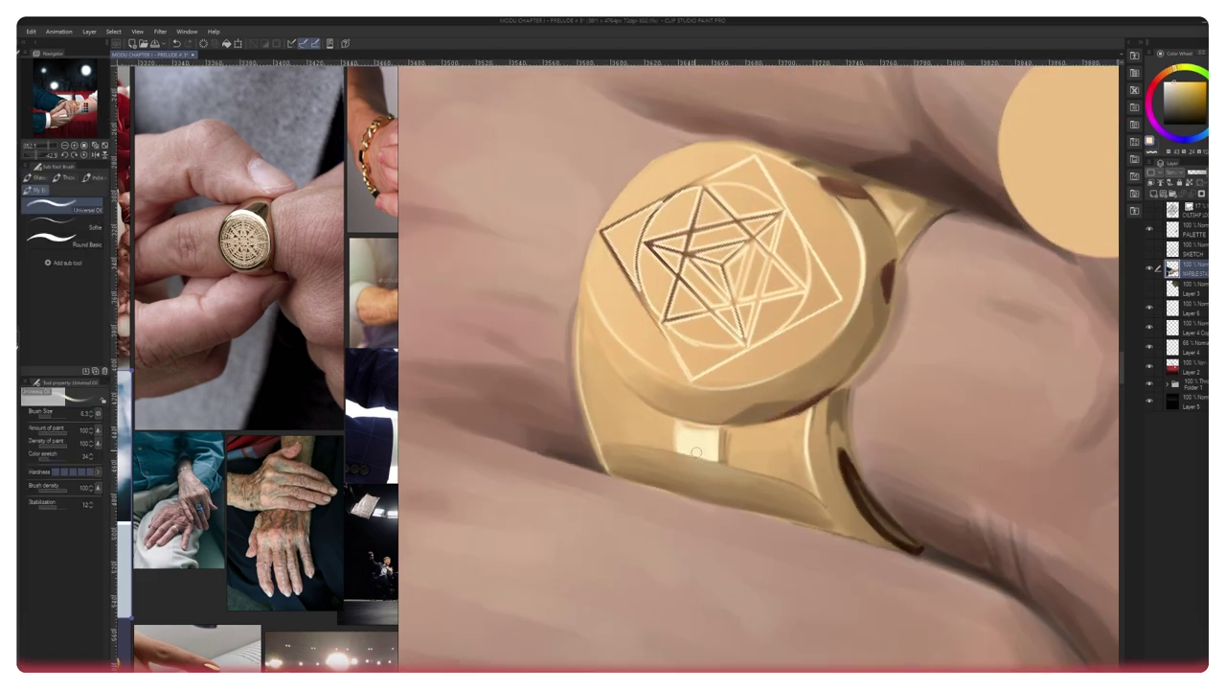
scroll(648, 271, "up", 3)
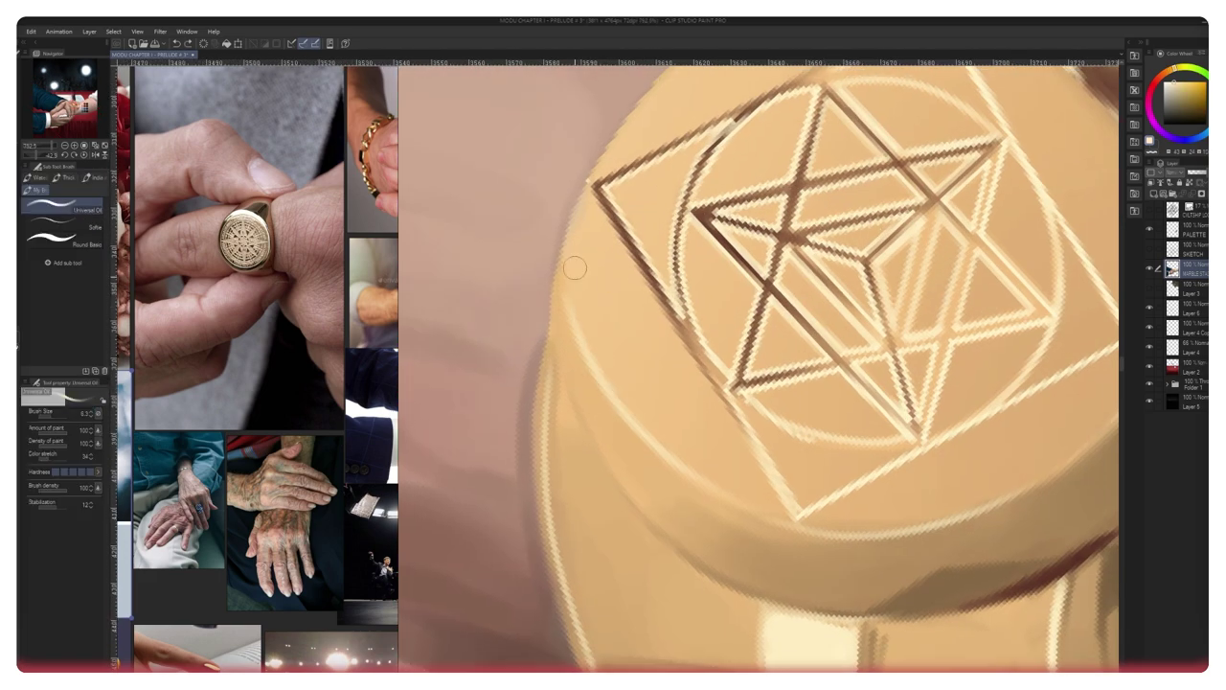
scroll(606, 347, "up", 1)
mouse_move(566, 203)
left_mouse_down()
mouse_move(586, 326)
mouse_move(578, 205)
mouse_move(656, 359)
left_mouse_up()
left_click_drag(586, 296, 671, 420)
left_click_drag(613, 266, 550, 266)
left_click_drag(642, 220, 723, 207)
left_click_drag(651, 270, 637, 290, "ctrl+alt")
left_click_drag(609, 331, 730, 192)
Step: Sample a gold tone beside the new face highlight and blend its lower part into the ring's surface
left_click(644, 325, "alt")
mouse_move(682, 513)
left_mouse_down()
mouse_move(644, 325)
mouse_move(655, 342)
left_mouse_up()
mouse_move(633, 300)
left_mouse_down()
mouse_move(671, 352)
mouse_move(674, 410)
left_mouse_up()
left_click_drag(616, 327, 694, 409)
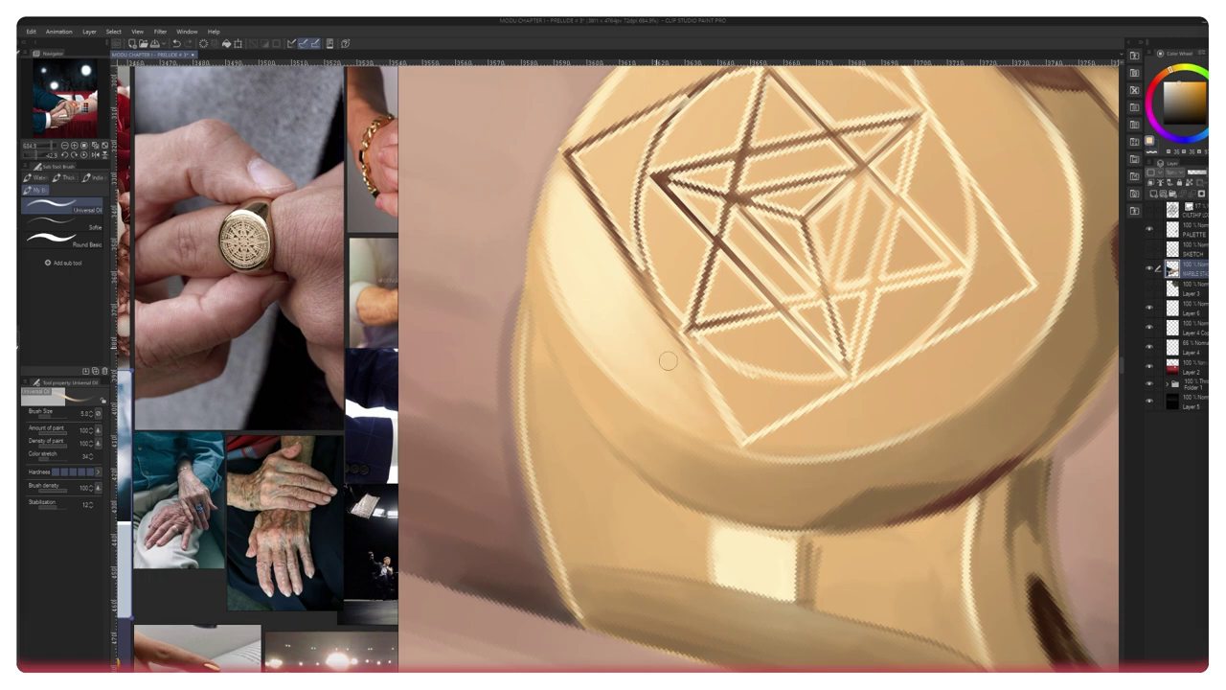
mouse_move(645, 284)
left_mouse_down()
mouse_move(629, 268)
mouse_move(714, 232)
mouse_move(687, 294)
mouse_move(697, 314)
left_mouse_up()
Step: Resample the band's pale cream and extend the highlight into the engraved square's left corner and along the face's upper edge
left_click(781, 556, "alt")
left_click_drag(657, 243, 751, 190)
mouse_move(726, 235)
left_mouse_down()
mouse_move(689, 291)
mouse_move(697, 226)
mouse_move(645, 236)
left_mouse_up()
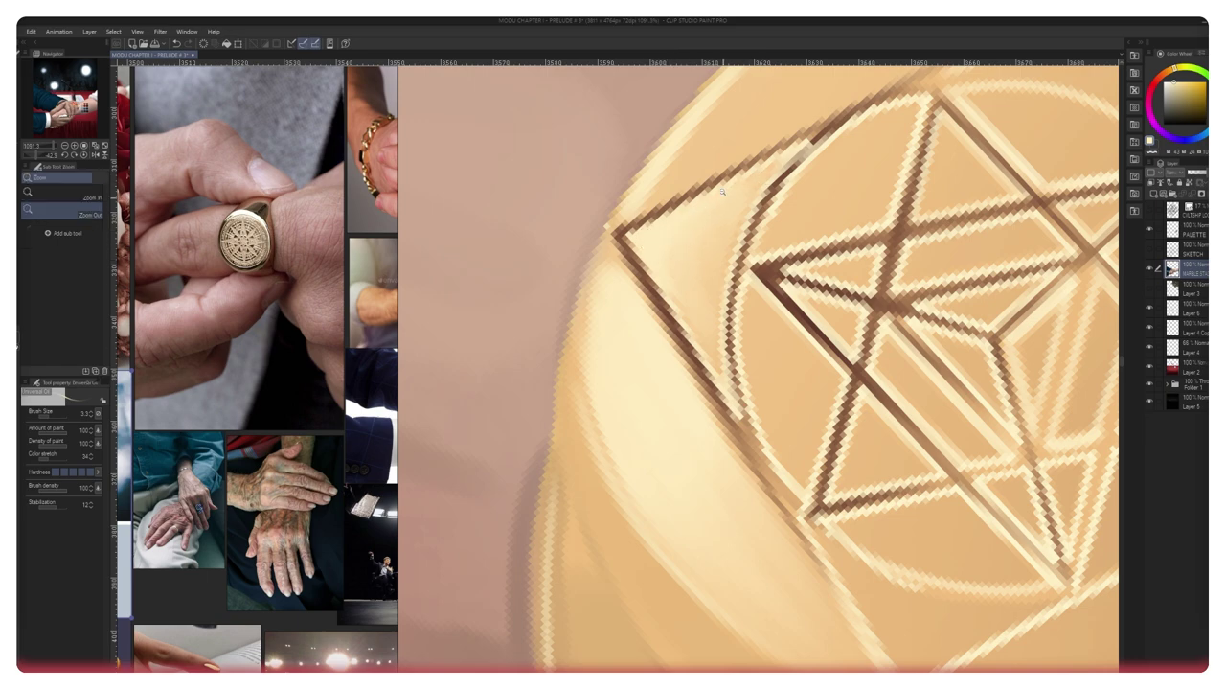
scroll(638, 245, "down", 3)
mouse_move(636, 246)
left_mouse_down()
mouse_move(837, 128)
mouse_move(689, 189)
mouse_move(887, 115)
mouse_move(623, 134)
left_mouse_up()
Step: Sample the engraving's dark brown and retrace the engraved square's upper-left side over the highlight
left_click(810, 113, "alt")
left_click_drag(780, 140, 591, 200)
scroll(590, 193, "up", 4)
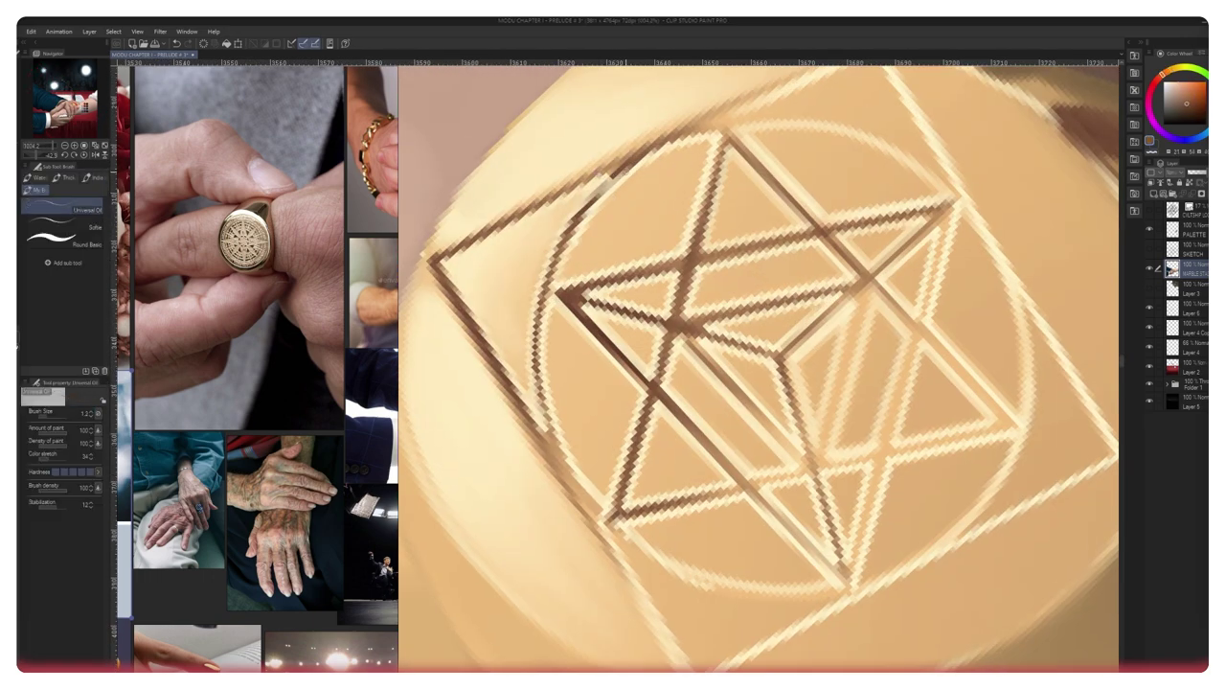
Step: Paint golden-brown shading along the right side of the ring face's rim
scroll(795, 205, "down", 3)
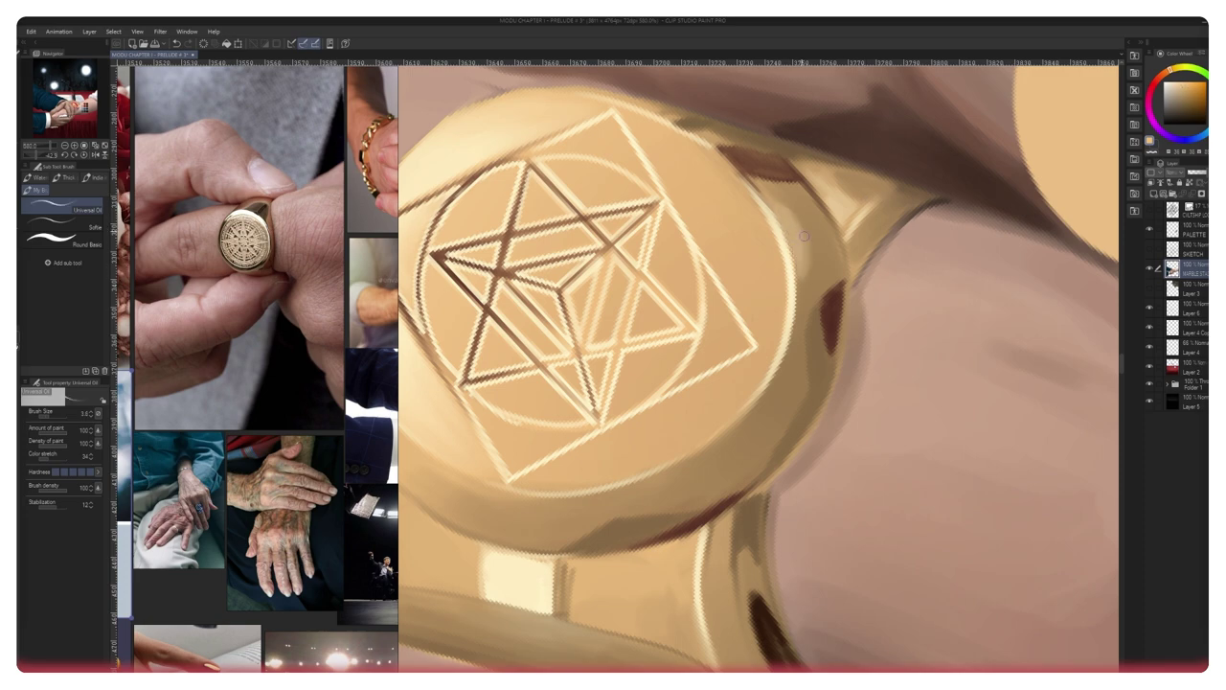
scroll(804, 235, "down", 5)
scroll(881, 164, "up", 5)
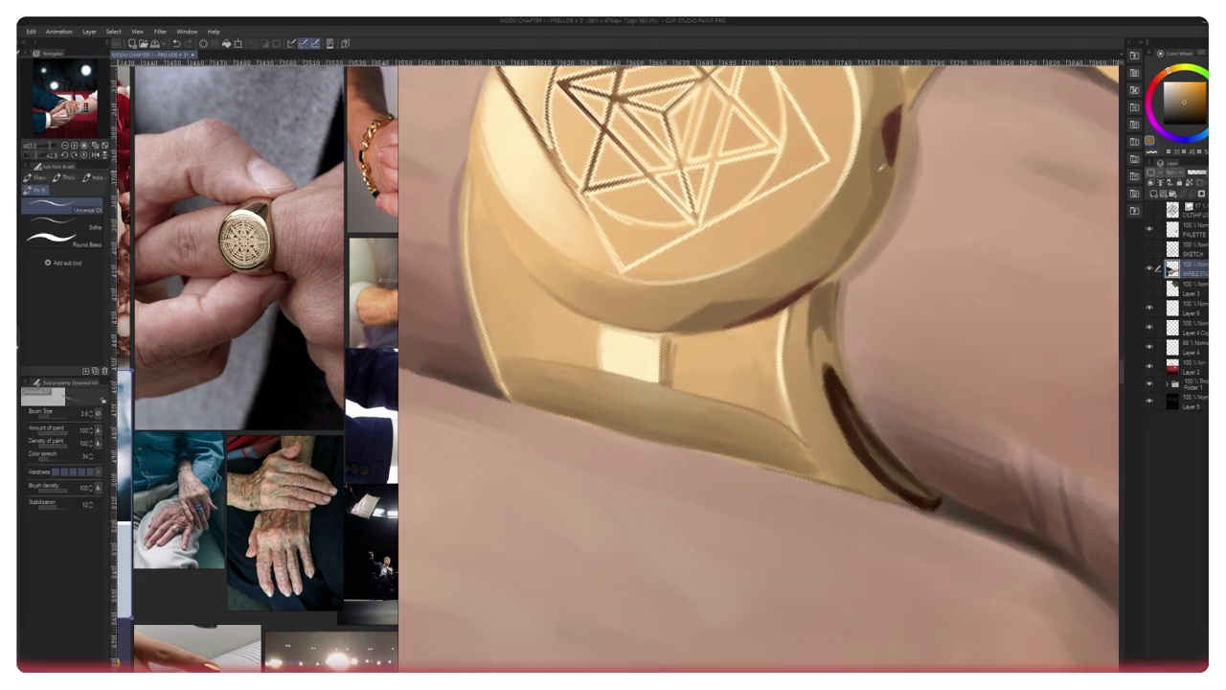
left_click_drag(833, 175, 771, 329)
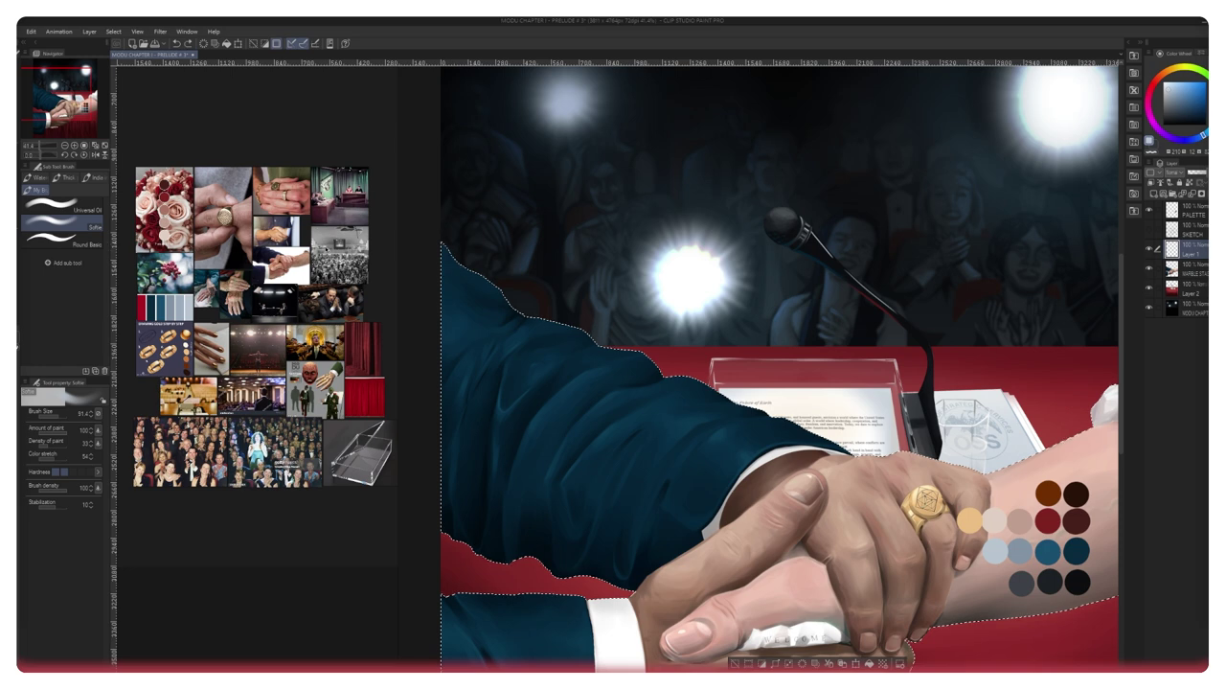
Step: With the Universal Oil brush, paint a pale grey-blue rim light along the selected sleeve's upper edge up to the cuff
left_click(62, 205)
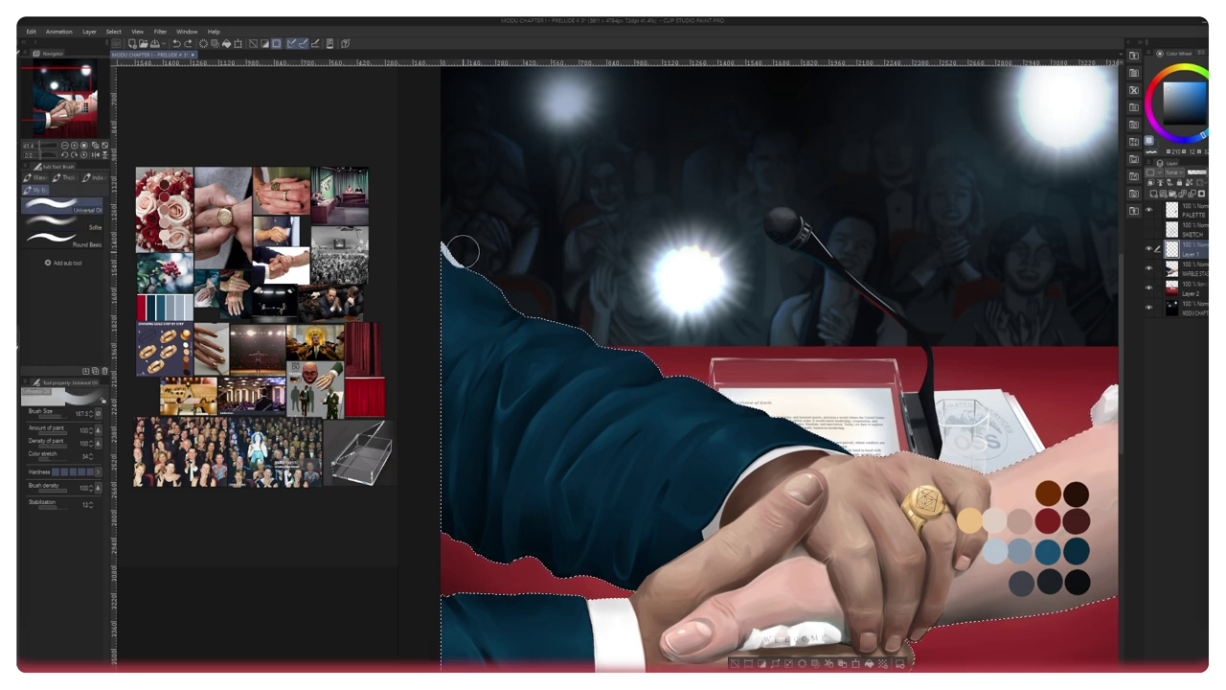
mouse_move(522, 283)
left_mouse_down()
mouse_move(503, 278)
mouse_move(552, 309)
left_mouse_up()
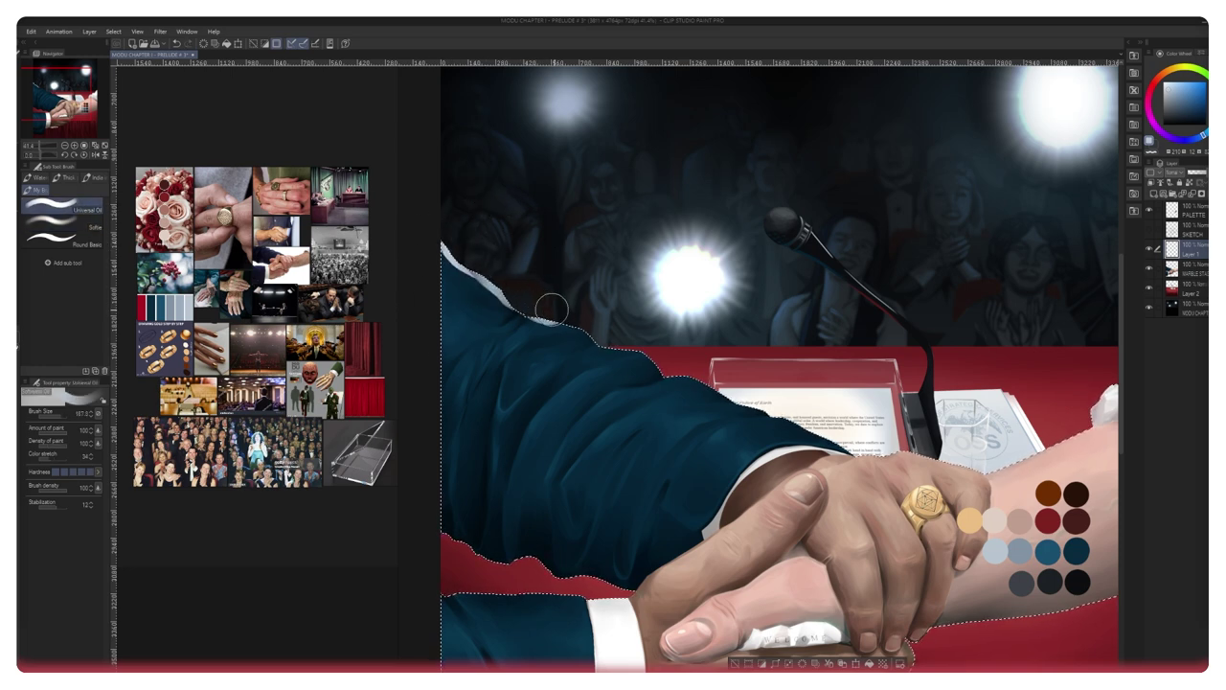
mouse_move(663, 357)
left_mouse_down()
mouse_move(693, 353)
mouse_move(673, 363)
mouse_move(800, 418)
left_mouse_up()
left_click_drag(546, 264, 573, 261)
left_click(572, 260, "ctrl+alt")
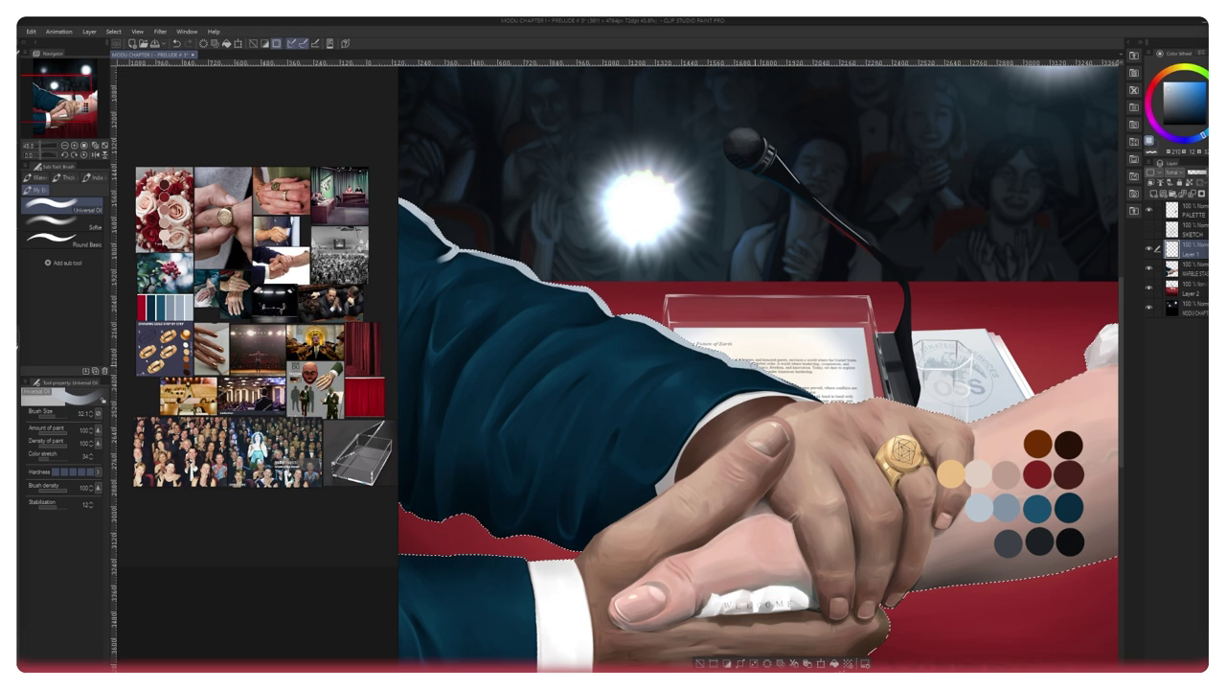
Step: Widen the pale rim light over the folds along the sleeve's upper edge
scroll(590, 302, "up", 4)
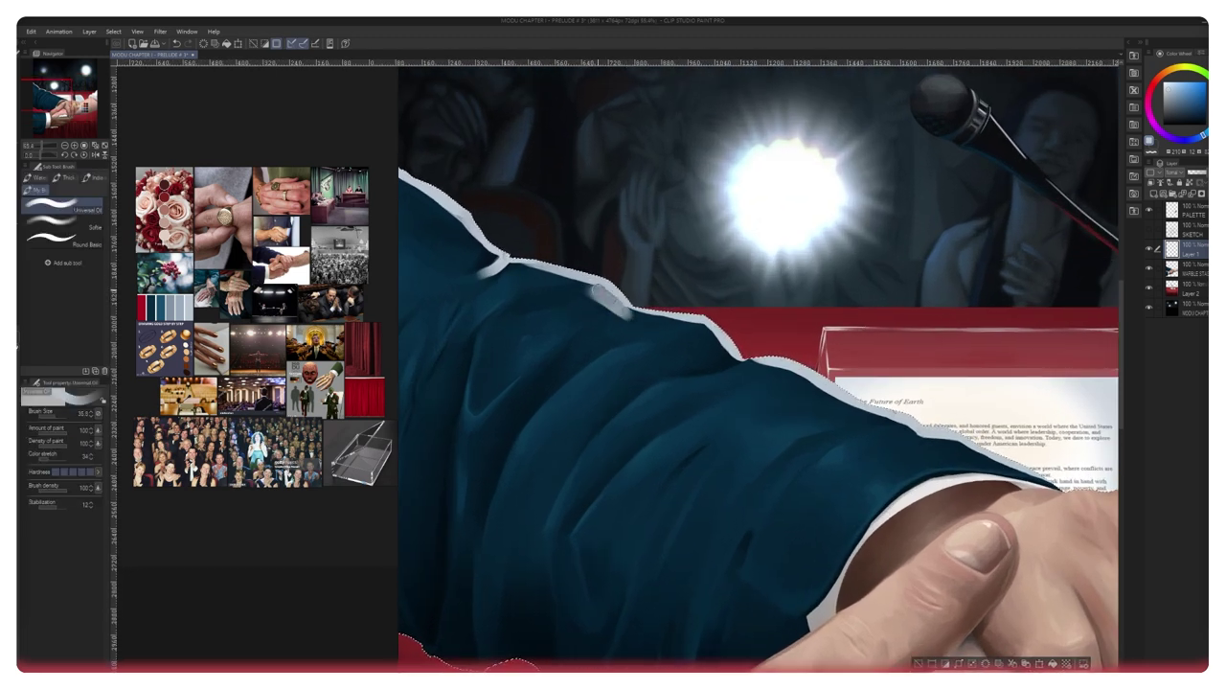
left_click_drag(624, 310, 699, 327)
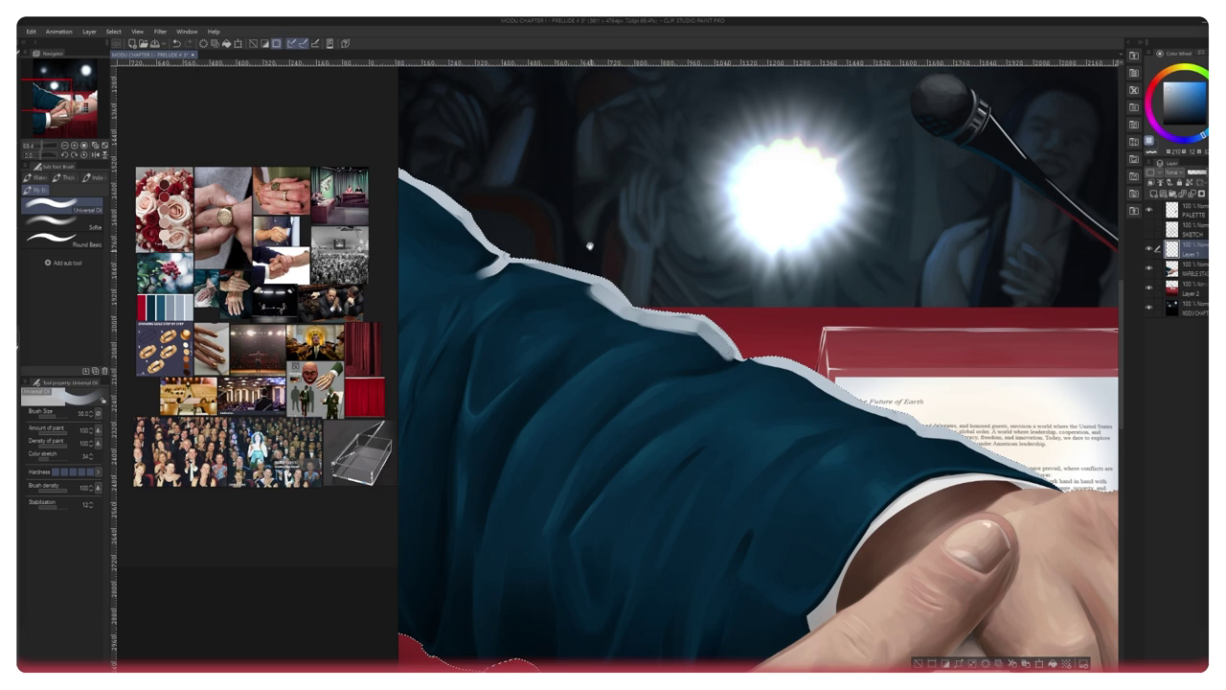
left_click_drag(590, 246, 638, 276)
left_click_drag(567, 294, 668, 320)
mouse_move(423, 173)
left_mouse_down()
mouse_move(477, 210)
mouse_move(522, 210)
mouse_move(490, 260)
mouse_move(521, 265)
mouse_move(613, 333)
left_mouse_up()
left_click_drag(488, 253, 661, 371)
Step: Sample the sleeve's dark teal and blend the rim light's inner edge into the fabric
left_click(563, 269, "alt")
mouse_move(651, 280)
left_mouse_down()
mouse_move(616, 278)
mouse_move(546, 326)
left_mouse_up()
left_click_drag(627, 206, 616, 204)
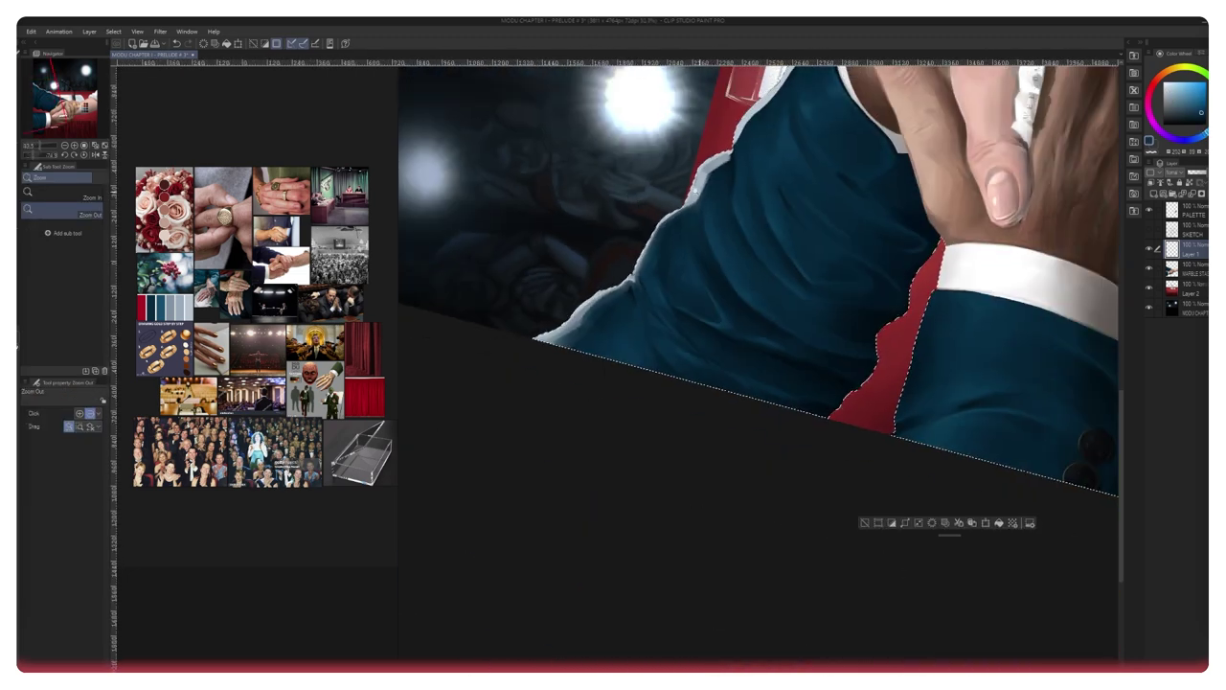
Step: Sample tones around the middle sleeve fold and soften its rim light into the teal fabric
left_click_drag(696, 192, 726, 221)
left_click(739, 175, "alt")
left_click_drag(740, 175, 715, 226)
left_click_drag(753, 151, 719, 224)
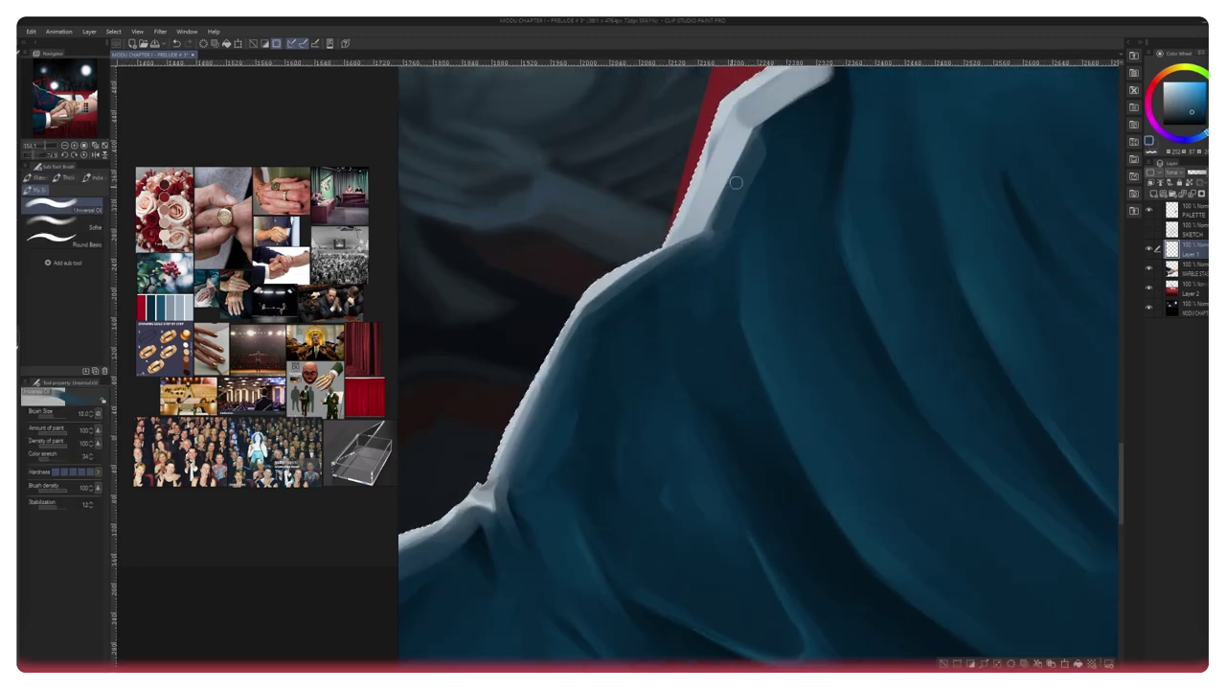
mouse_move(755, 154)
left_mouse_down()
mouse_move(720, 230)
mouse_move(699, 230)
left_mouse_up()
left_click_drag(716, 153, 722, 252)
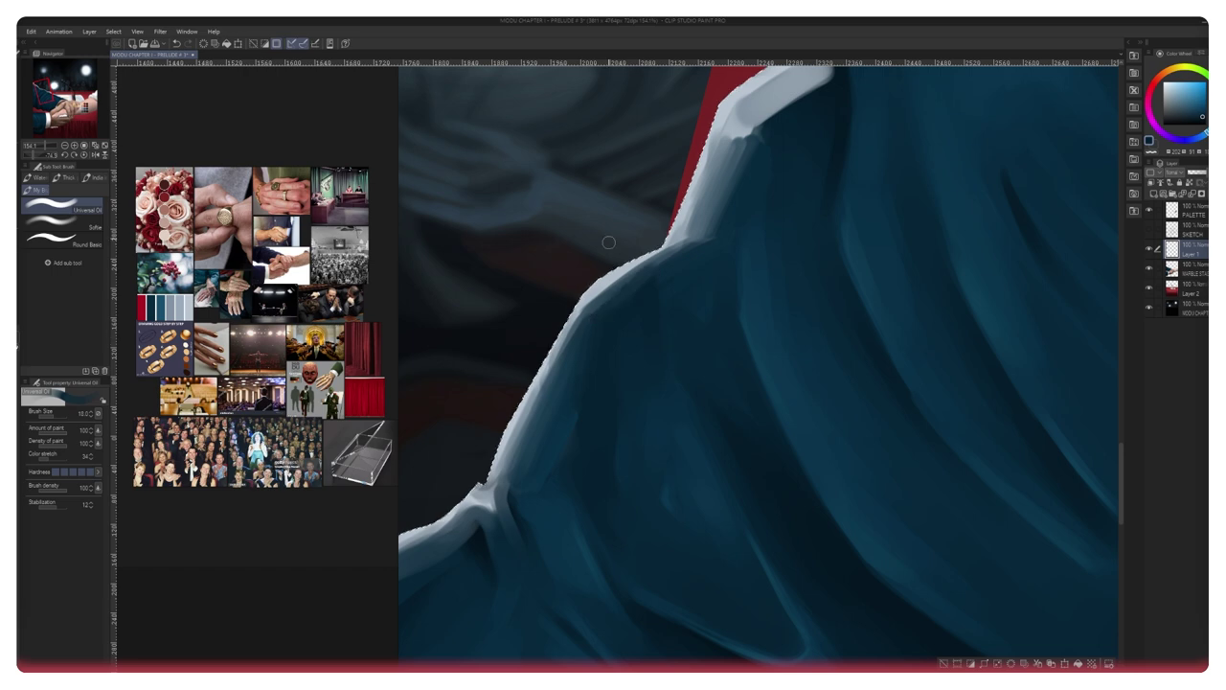
Step: Blend the rim light's inner edge on the sleeve fold beside the red tabletop
key("alt+space")
mouse_move(604, 242)
left_mouse_down()
mouse_move(527, 273)
mouse_move(684, 190)
left_mouse_up()
left_click_drag(660, 231, 628, 309)
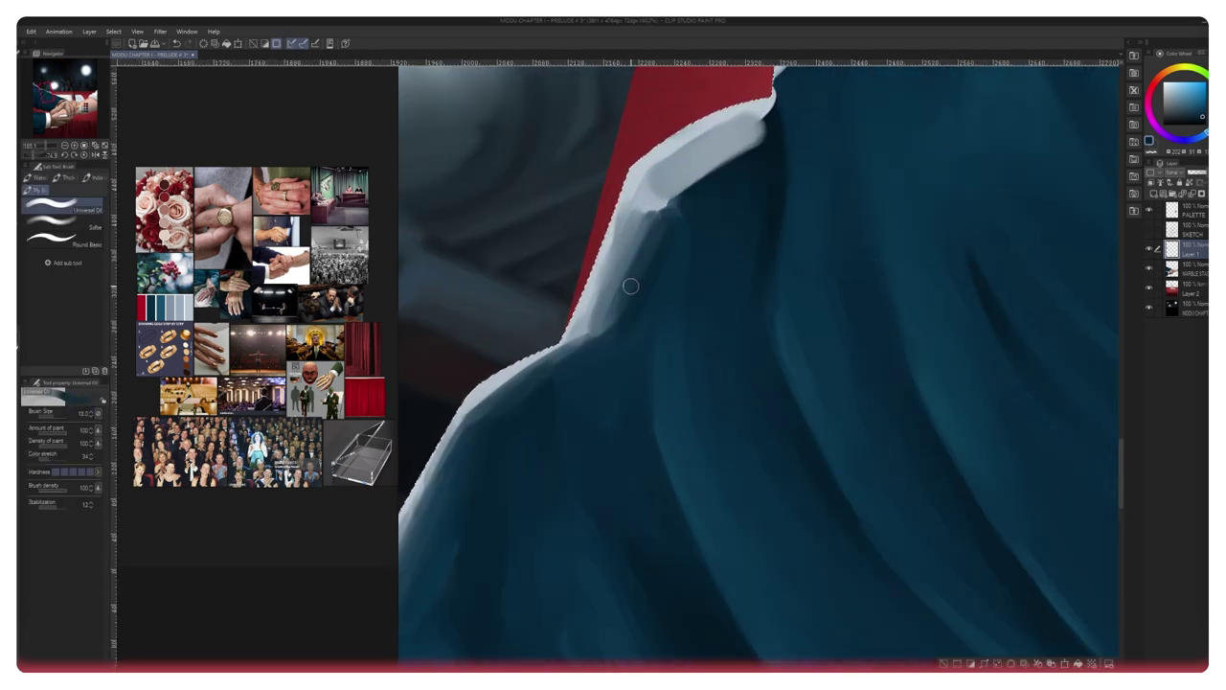
key("e")
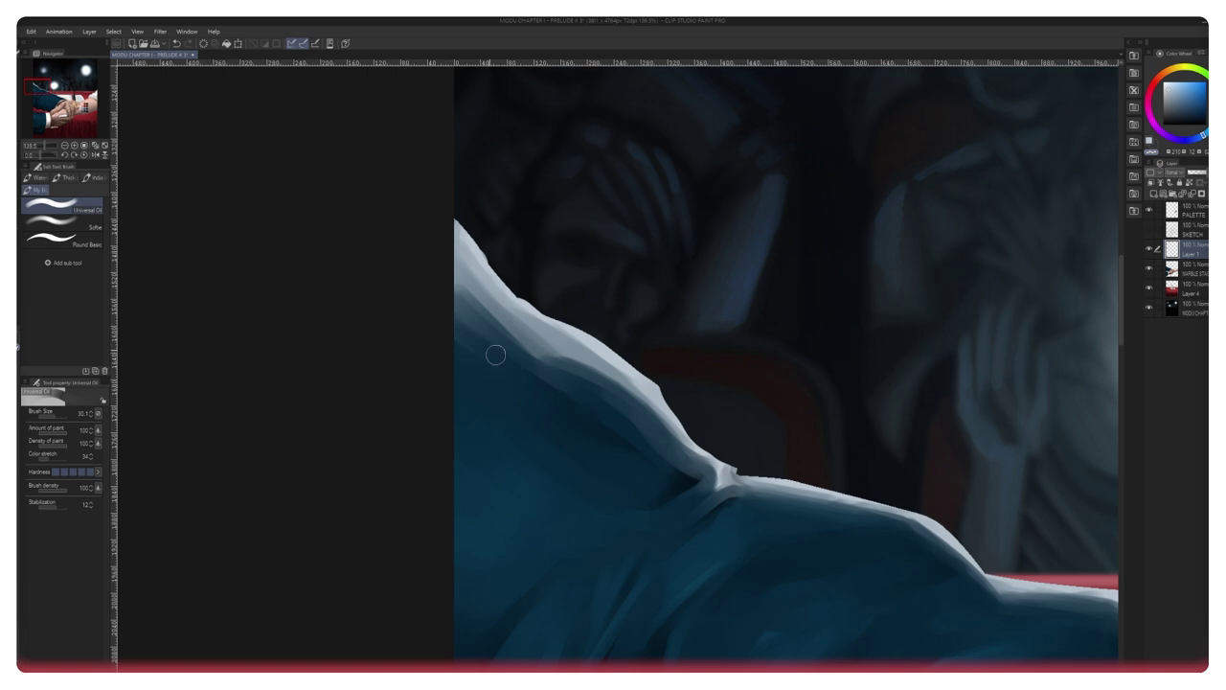
Step: Enlarge the brush and blend the rim light into the teal fabric on the upper sleeve near the canvas's left edge
key("]")
key("]")
mouse_move(460, 290)
left_mouse_down()
mouse_move(520, 348)
mouse_move(479, 322)
mouse_move(487, 326)
left_mouse_up()
mouse_move(508, 351)
left_mouse_down()
mouse_move(479, 320)
mouse_move(488, 339)
mouse_move(625, 417)
left_mouse_up()
left_click_drag(532, 342, 604, 364)
mouse_move(445, 253)
left_mouse_down()
mouse_move(516, 319)
mouse_move(485, 321)
mouse_move(509, 342)
left_mouse_up()
mouse_move(459, 303)
left_mouse_down()
mouse_move(512, 373)
mouse_move(523, 339)
mouse_move(589, 357)
mouse_move(617, 408)
left_mouse_up()
mouse_move(451, 272)
left_mouse_down()
mouse_move(465, 323)
mouse_move(701, 369)
left_mouse_up()
Step: Touch up the rim light at the sleeve's upper end, then try a stroke along its edge toward the cuff and undo it
key("alt+space")
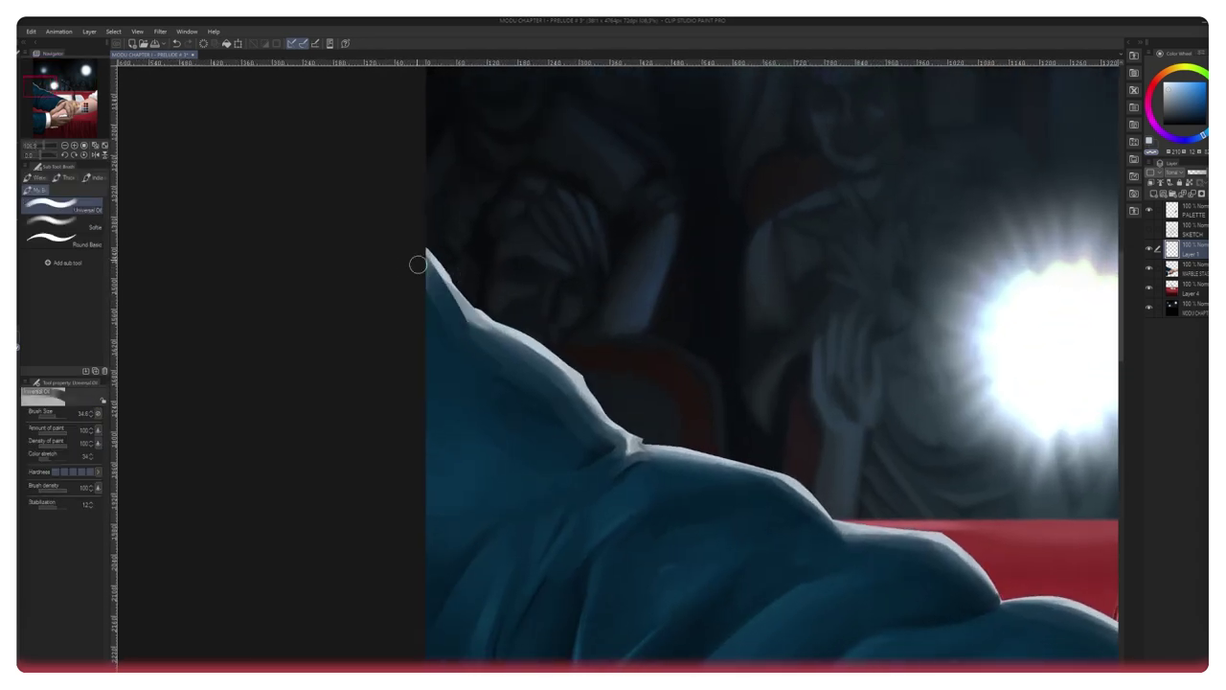
left_click_drag(418, 263, 448, 309)
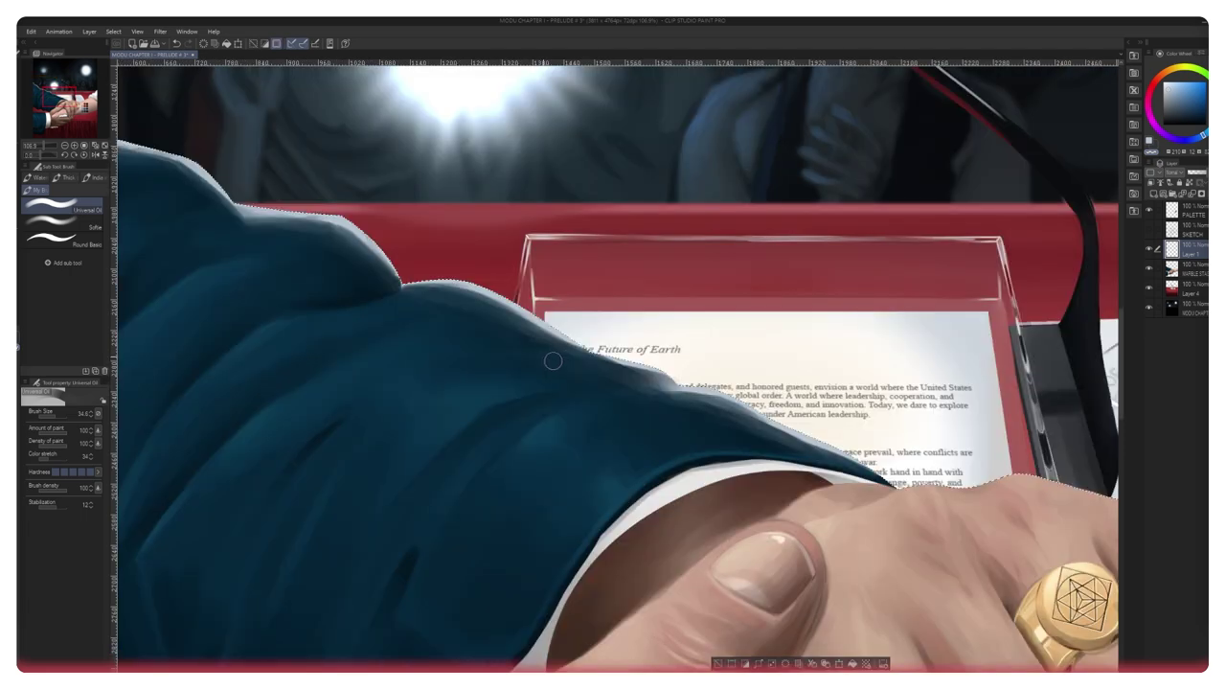
mouse_move(556, 356)
left_mouse_down()
mouse_move(726, 435)
mouse_move(864, 475)
left_mouse_up()
key("ctrl+z")
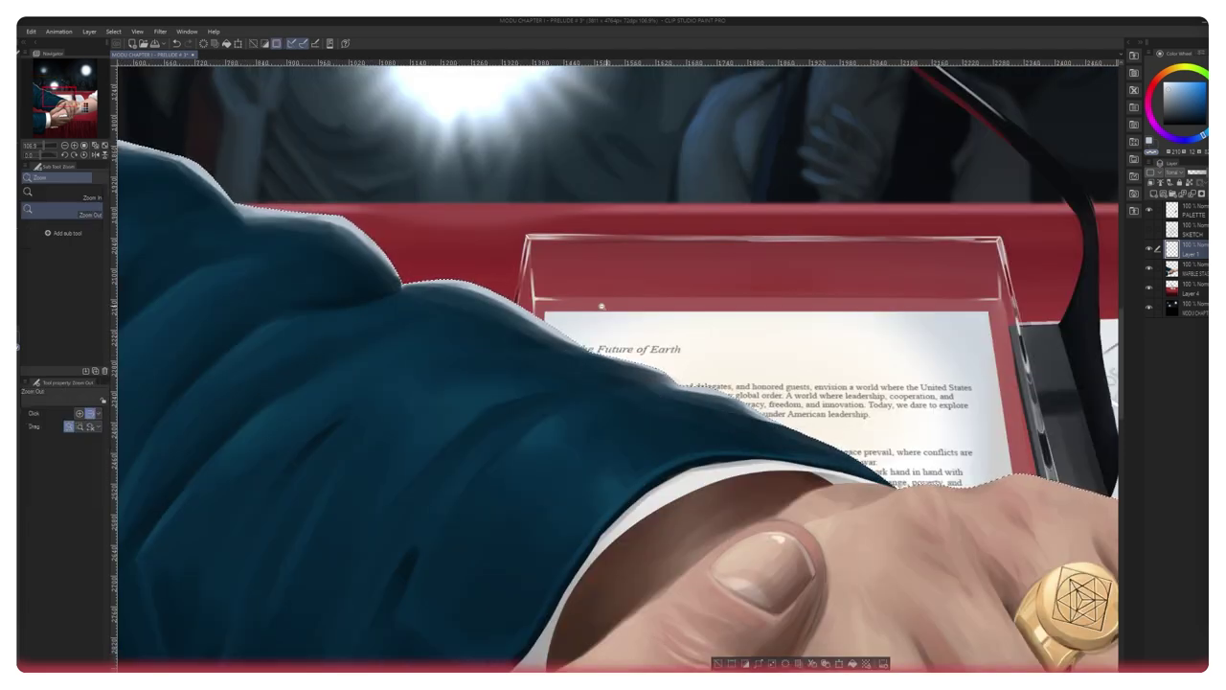